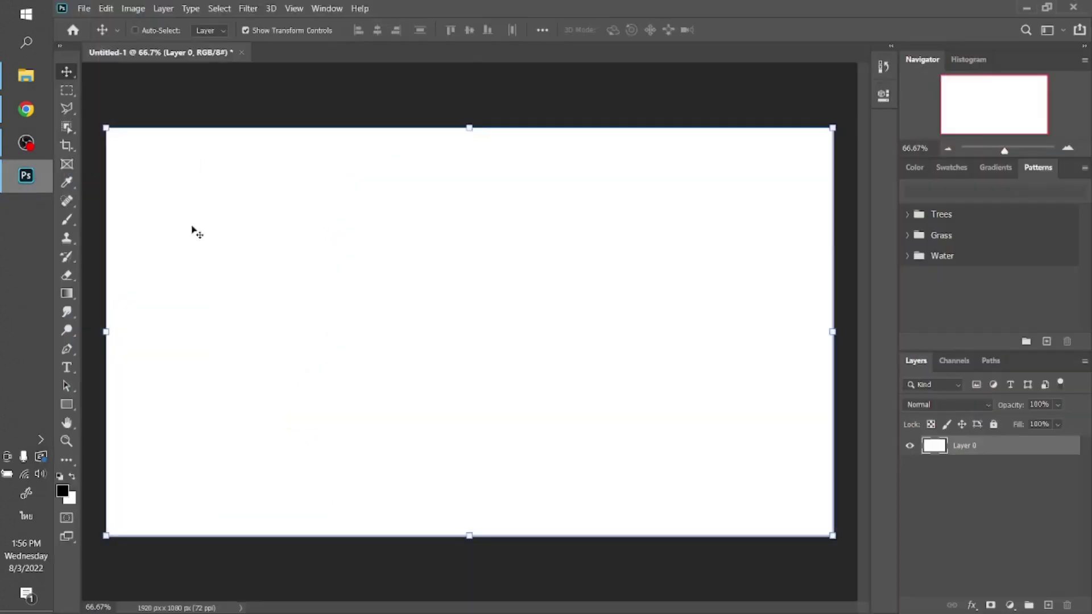
- Type the black Thai title word 'ท่อไม่ถึง' and shift it slightly left and down
key(t)
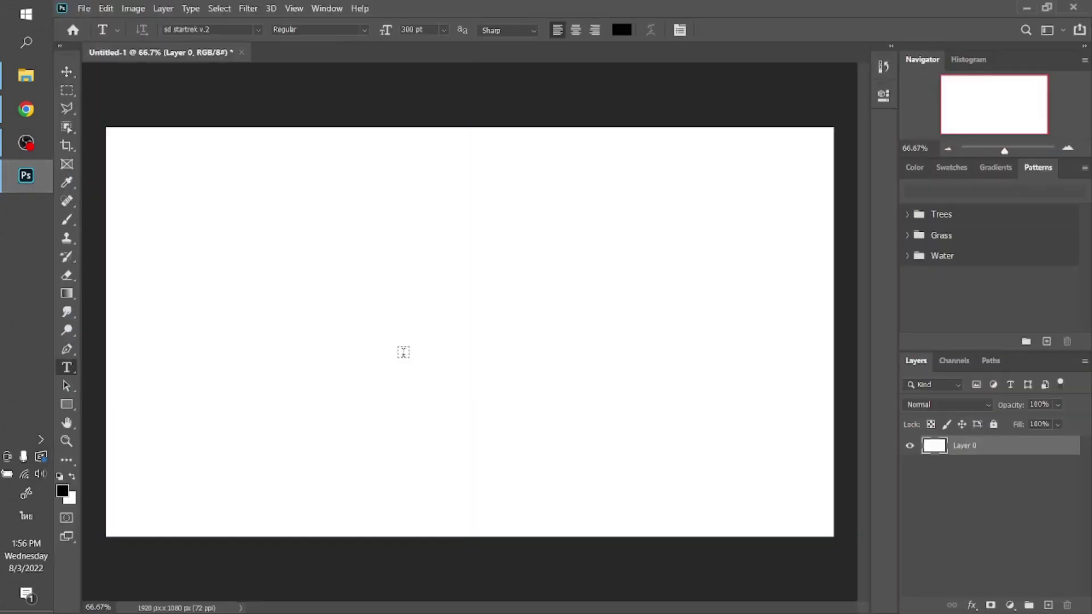
click(165, 328)
text(ท่)
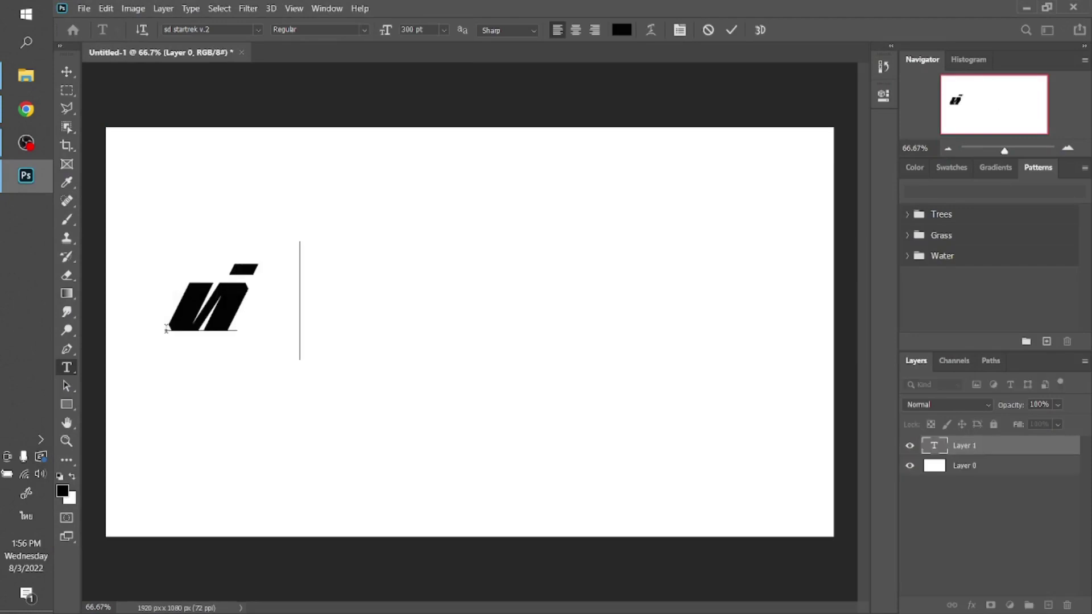
text(อไม้ก้ง)
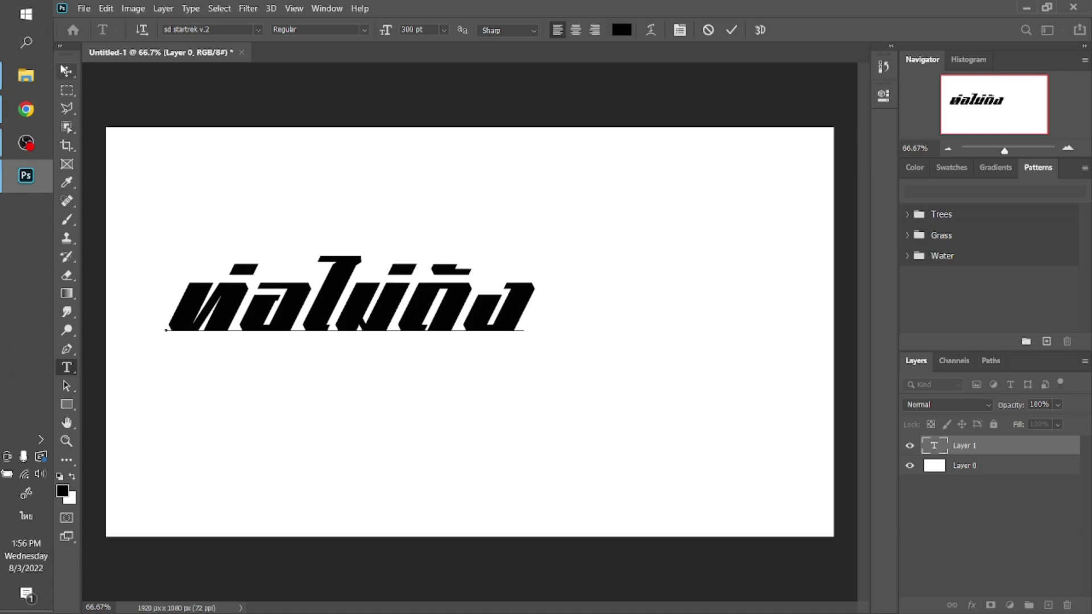
click(67, 71)
mouse_move(391, 326)
mouse_down()
mouse_move(360, 336)
mouse_move(405, 435)
mouse_up()
- Duplicate it, retype the copy as 'พลังไม่มา', enlarge it and place it beside the first word
key(ctrl+j)
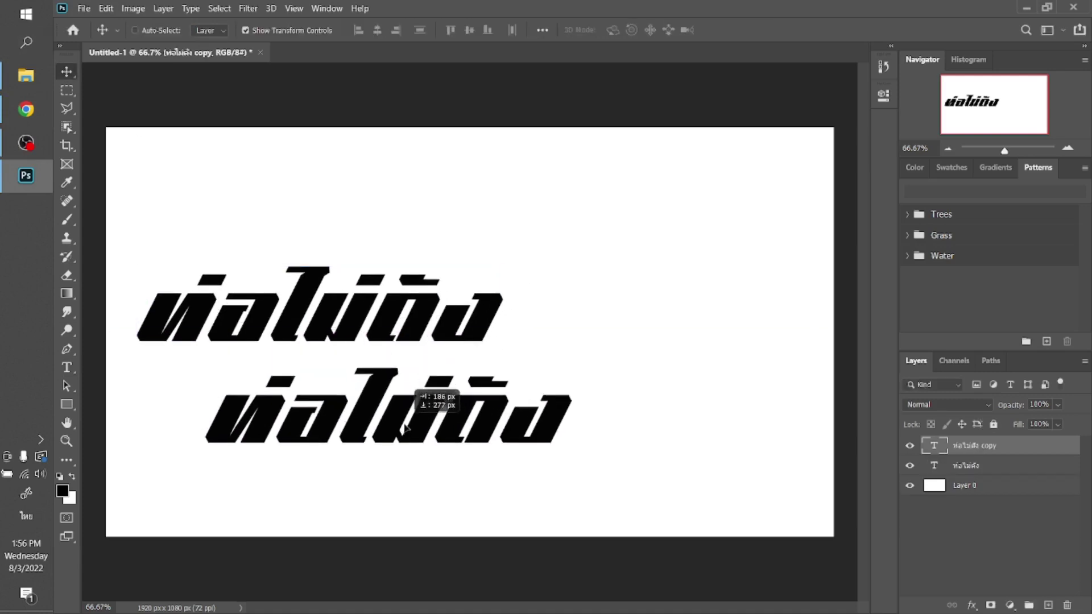
double_click(404, 435)
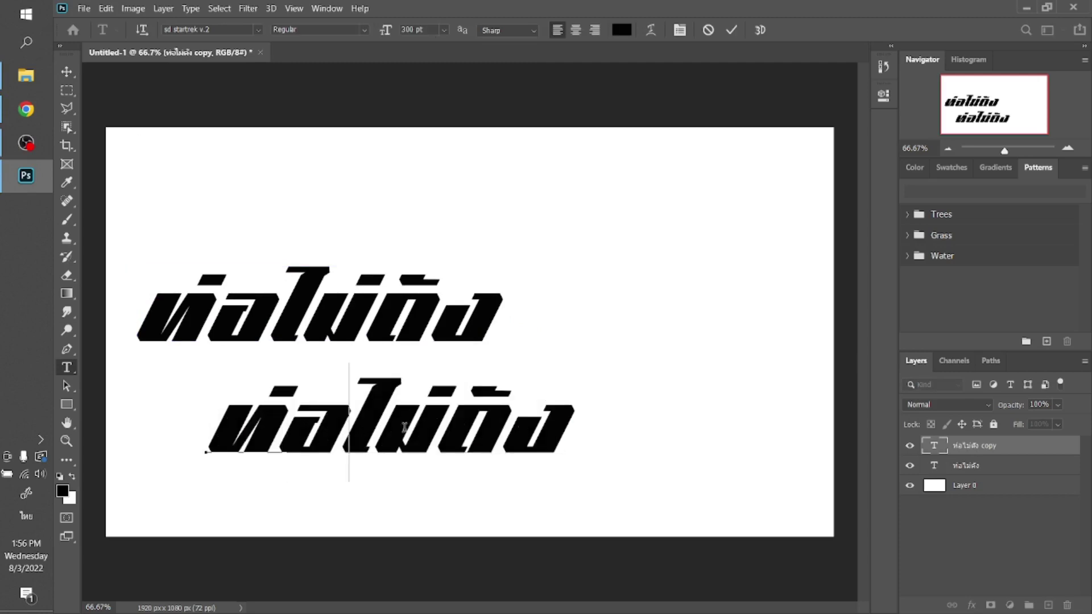
text(พลังไม่นา)
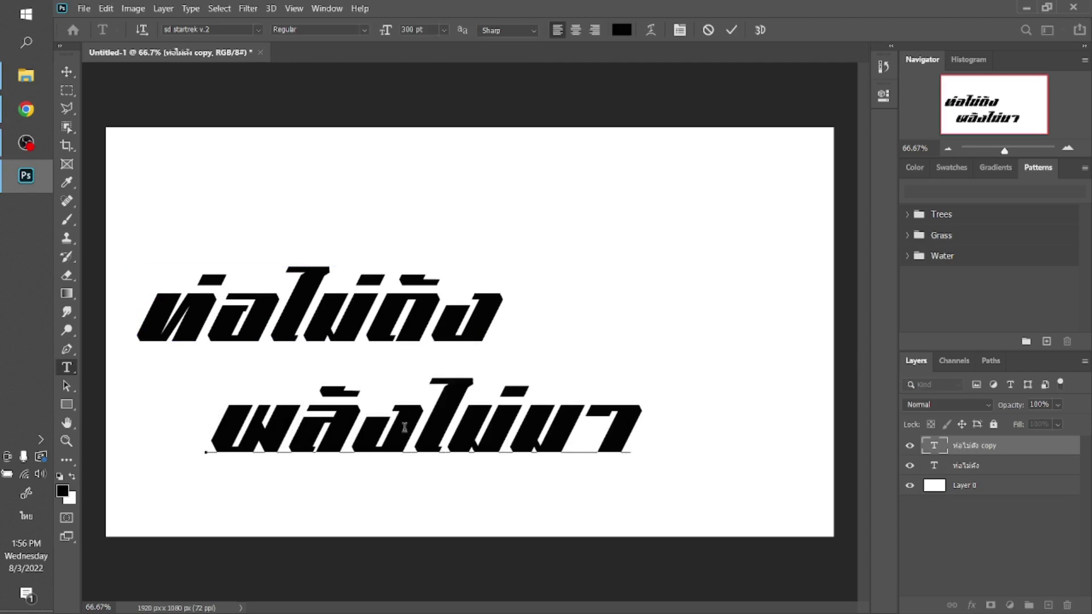
click(69, 72)
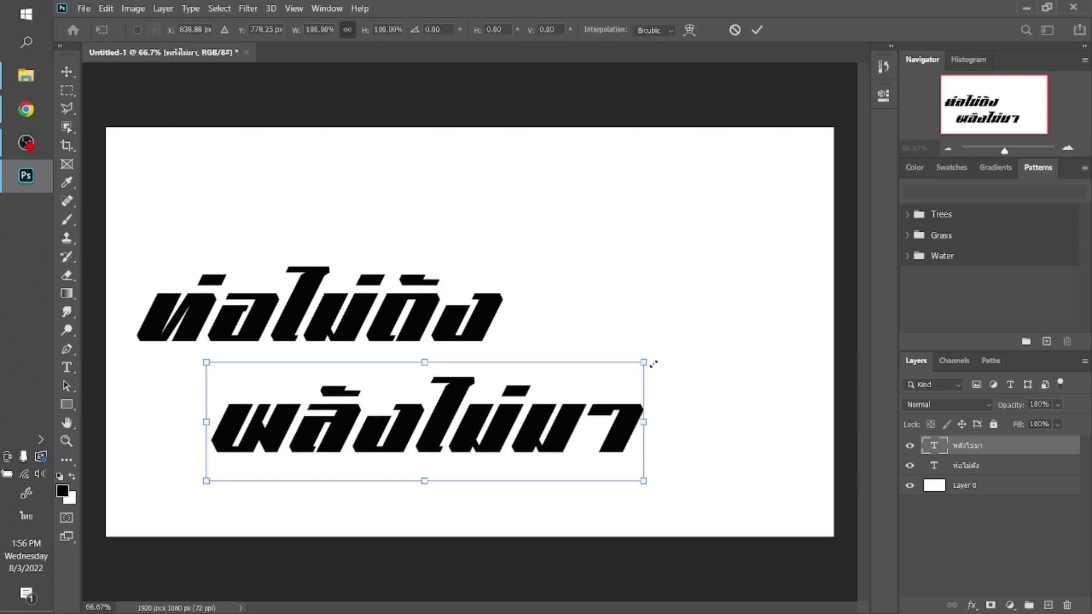
drag(645, 376, 721, 318)
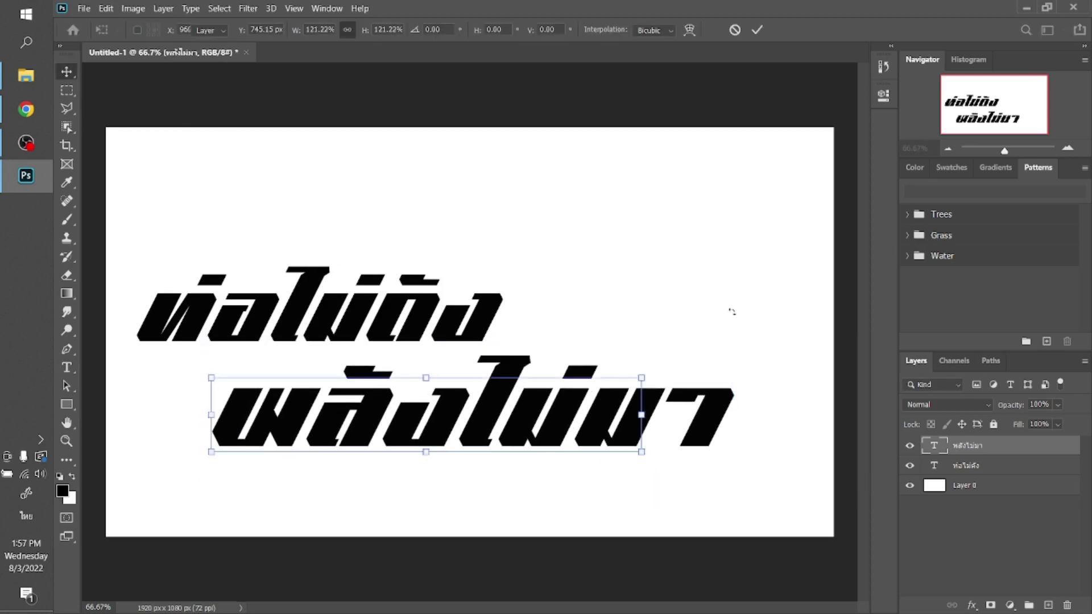
key(Return)
mouse_move(344, 421)
mouse_down()
mouse_move(652, 295)
mouse_move(629, 319)
mouse_up()
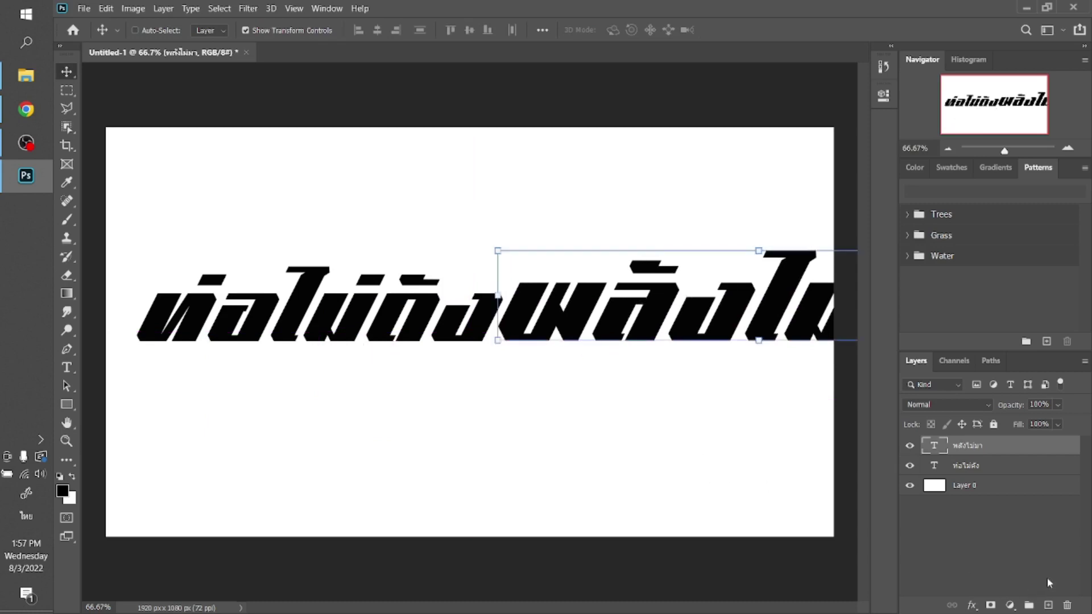
- Scale both title words to about 70% and centre them on the canvas
shift+click(1015, 471)
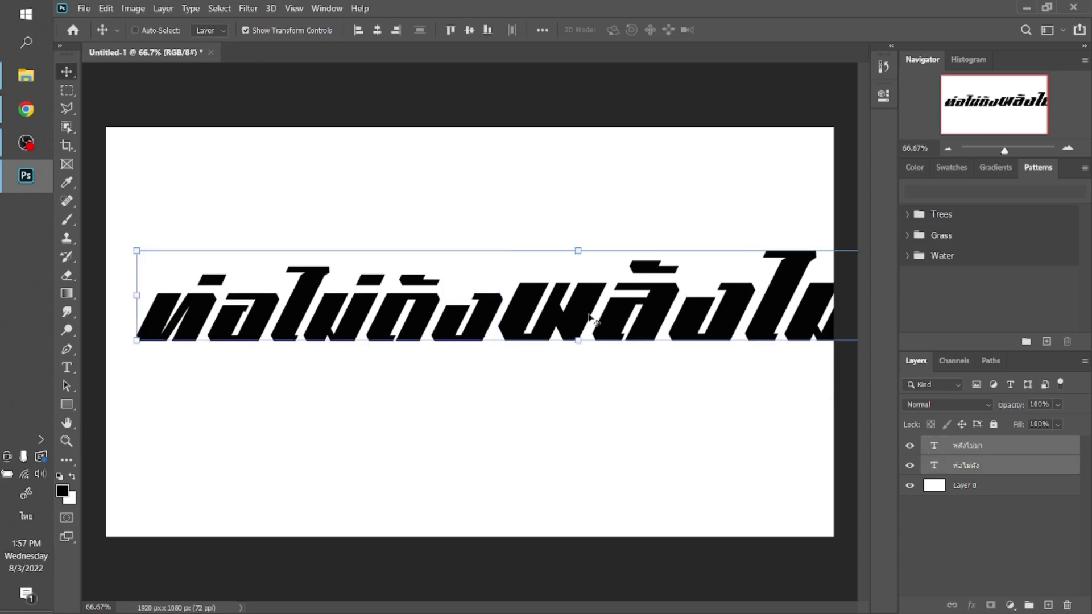
key(ctrl+t)
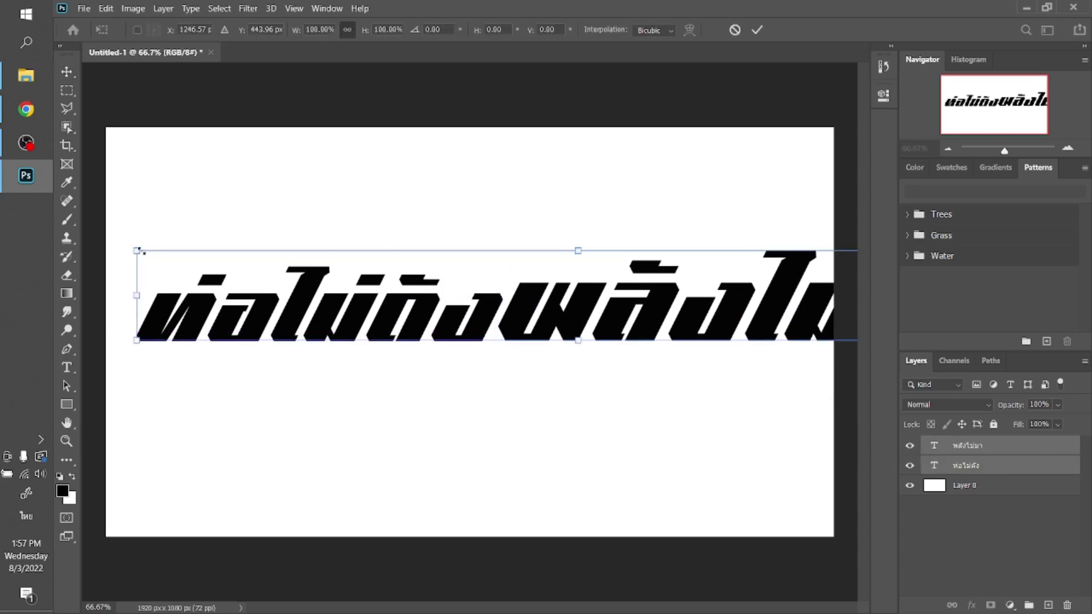
drag(137, 250, 405, 278)
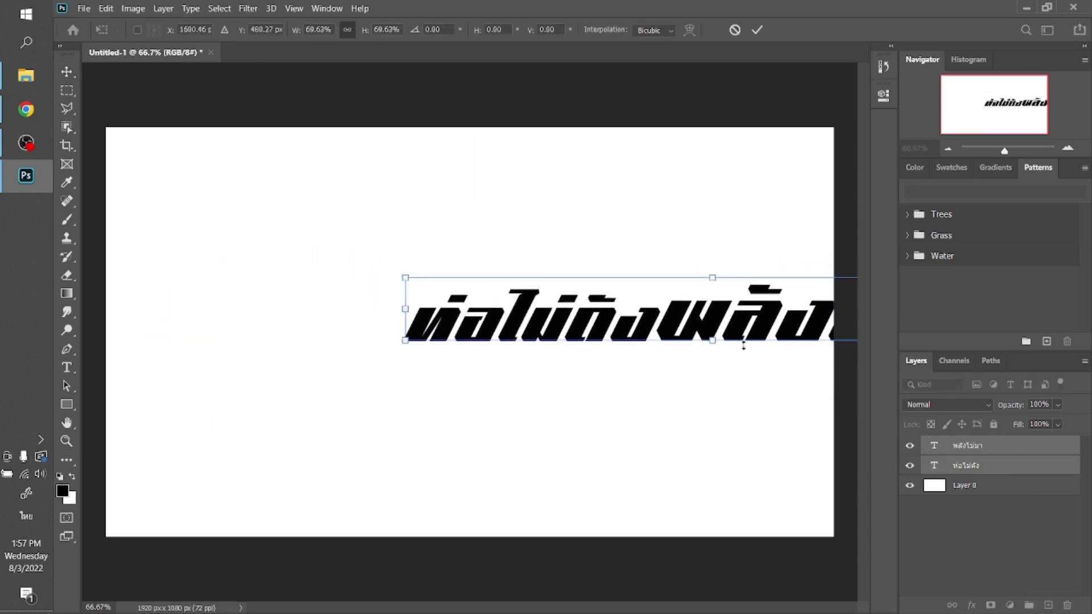
drag(739, 327, 498, 355)
key(Return)
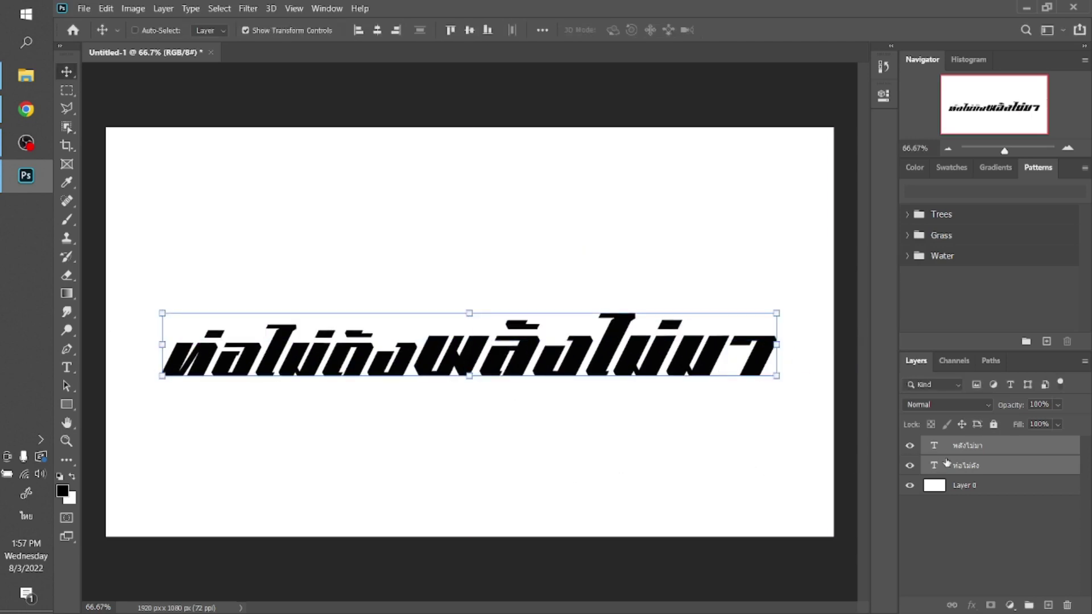
- Enlarge the second word 'พลังไม่มา' on its own to about 106%
click(978, 449)
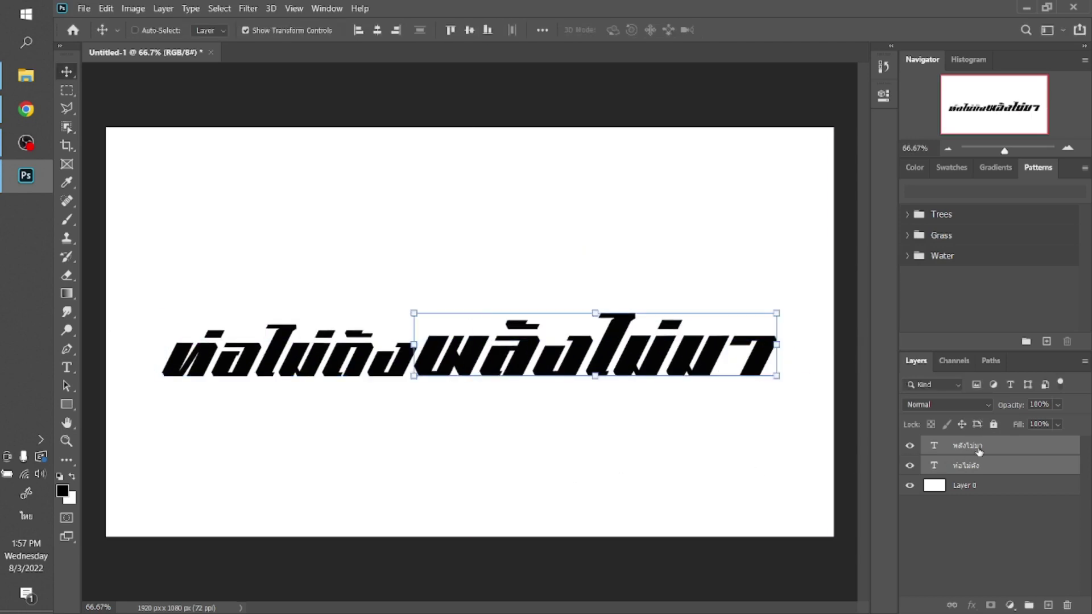
click(781, 307)
drag(778, 301, 800, 289)
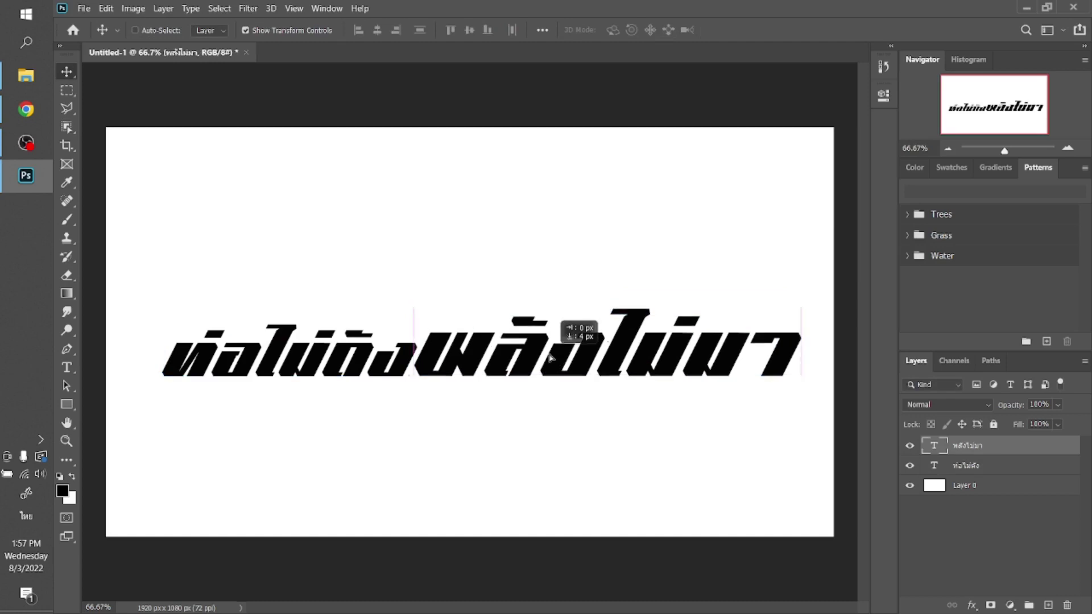
click(569, 332)
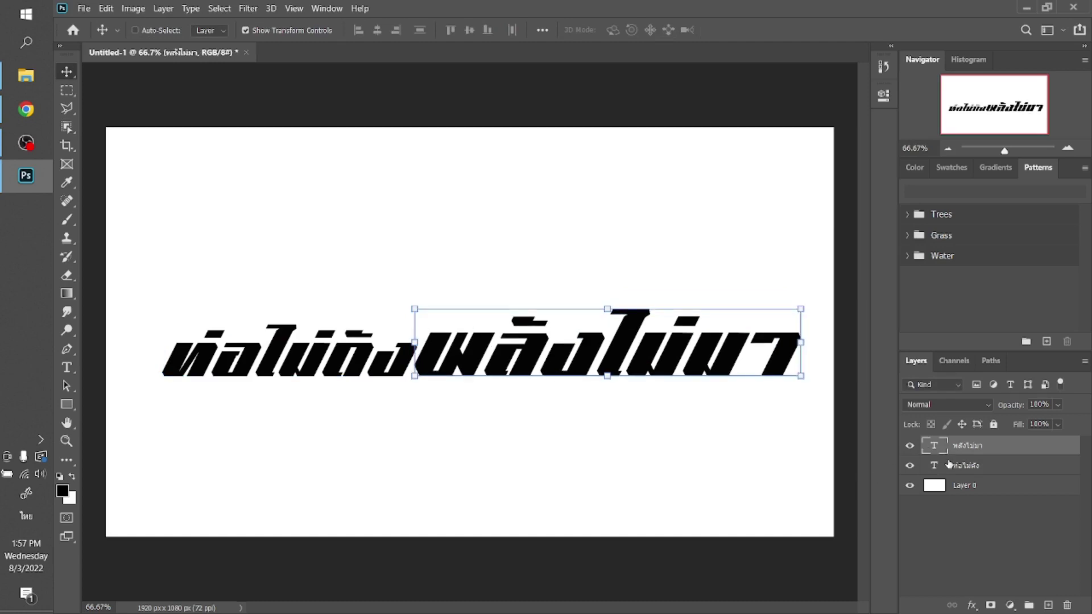
click(948, 466)
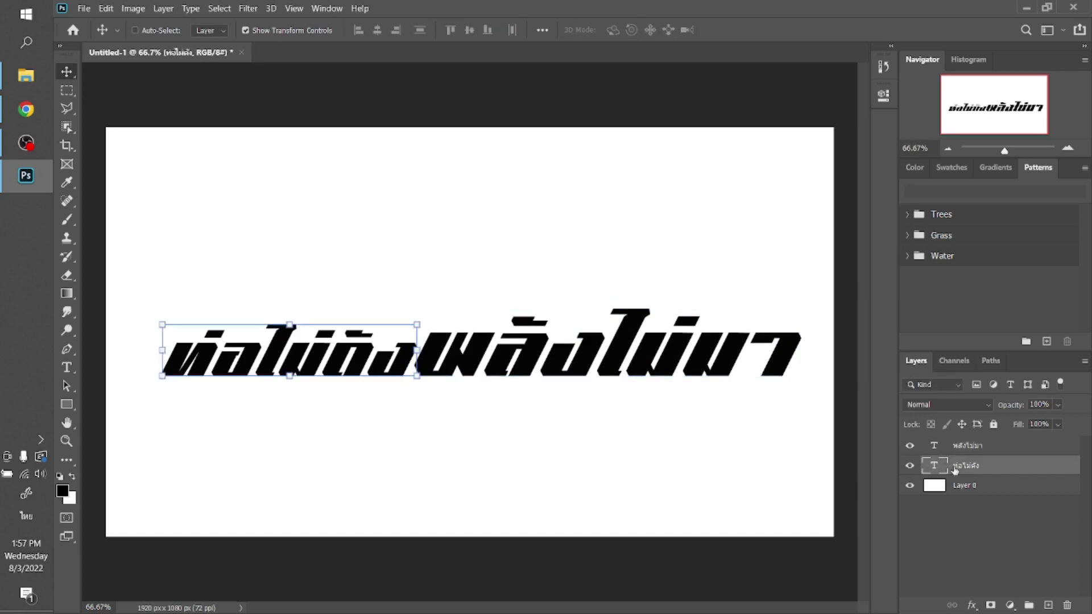
- Give 'ท่อไม่ถึง' a lime Color Overlay and a 12 px black #000000 stroke
click(970, 605)
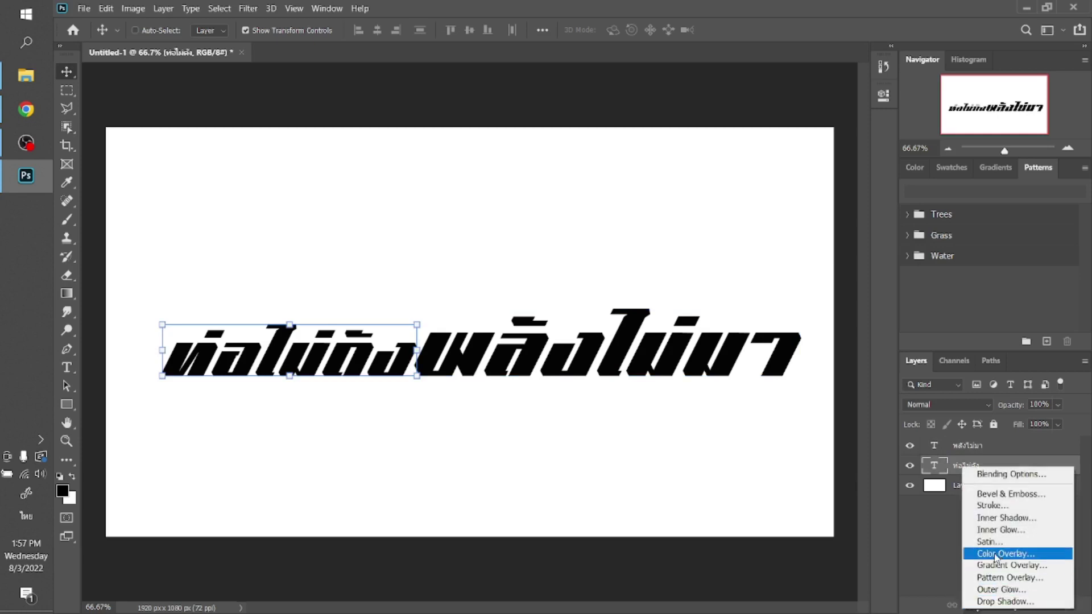
click(996, 554)
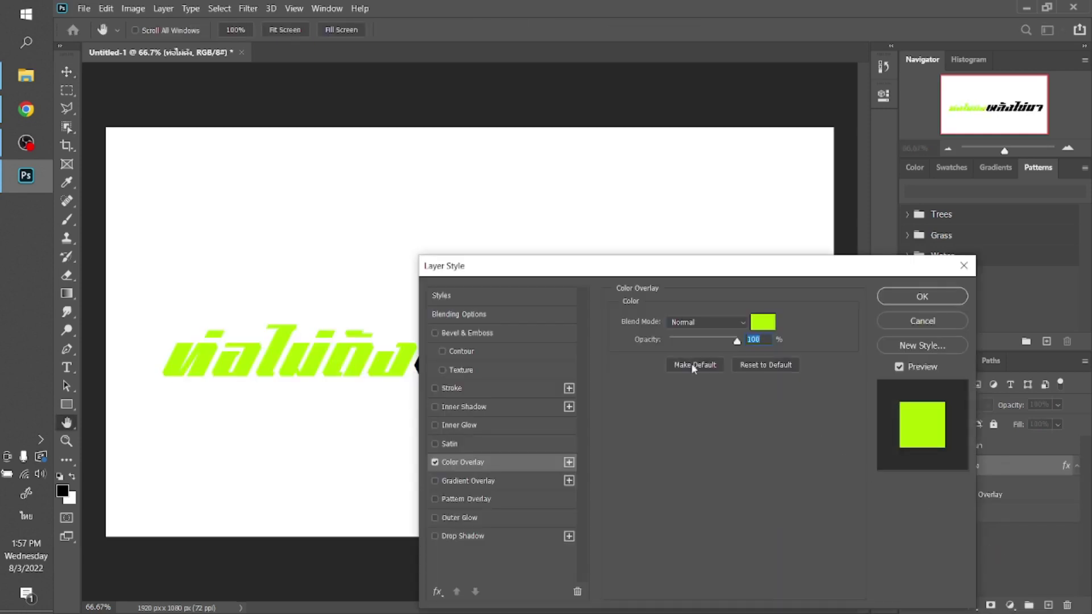
click(468, 388)
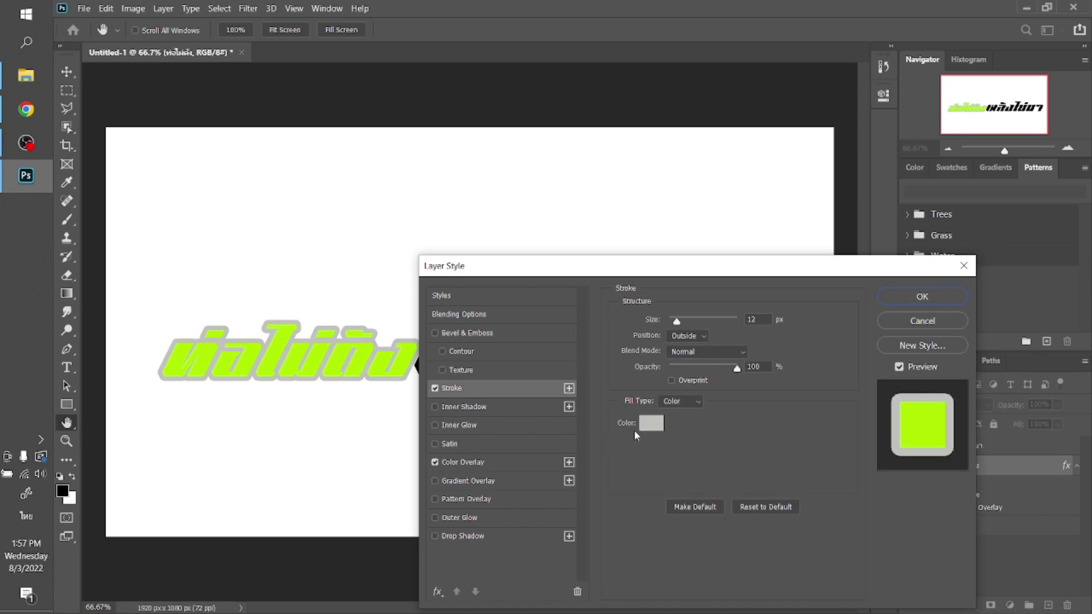
click(652, 427)
text(000000)
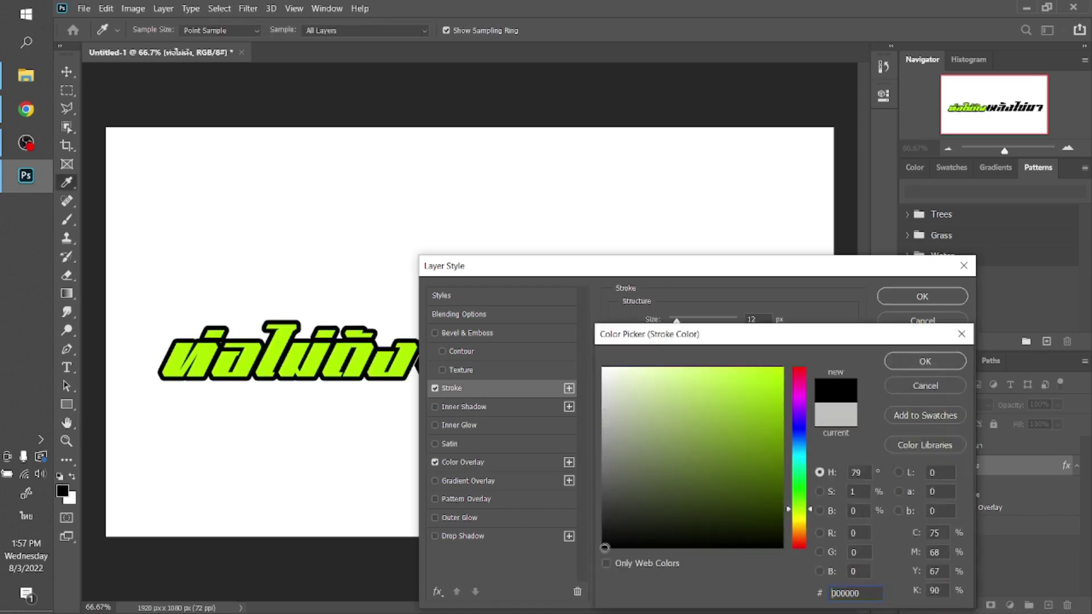
key(Return)
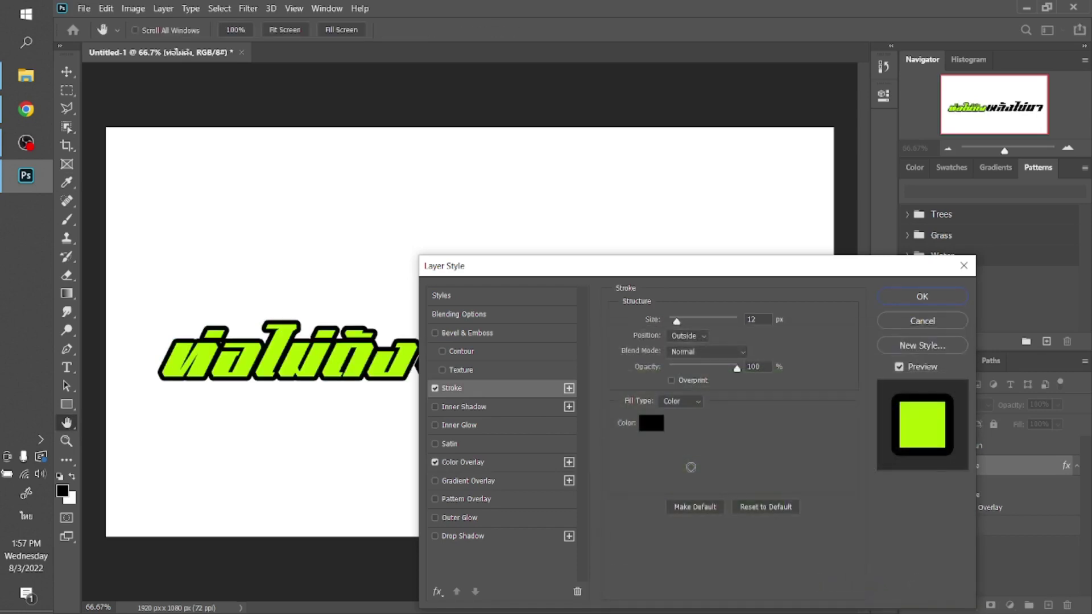
key(Return)
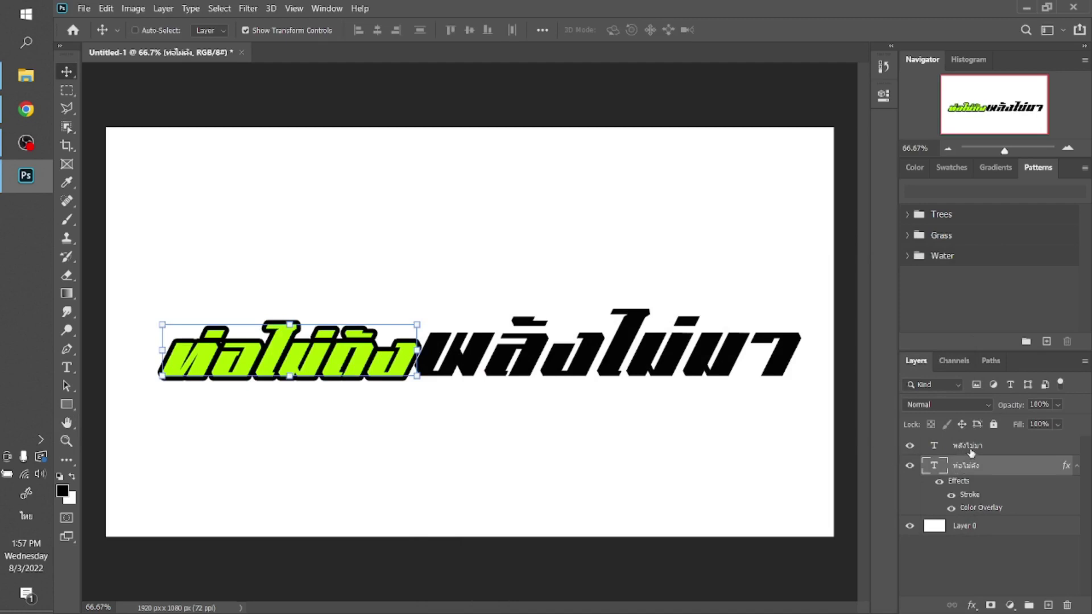
- Give 'พลังไม่มา' a yellow #fdc501 Color Overlay and a black stroke
click(973, 446)
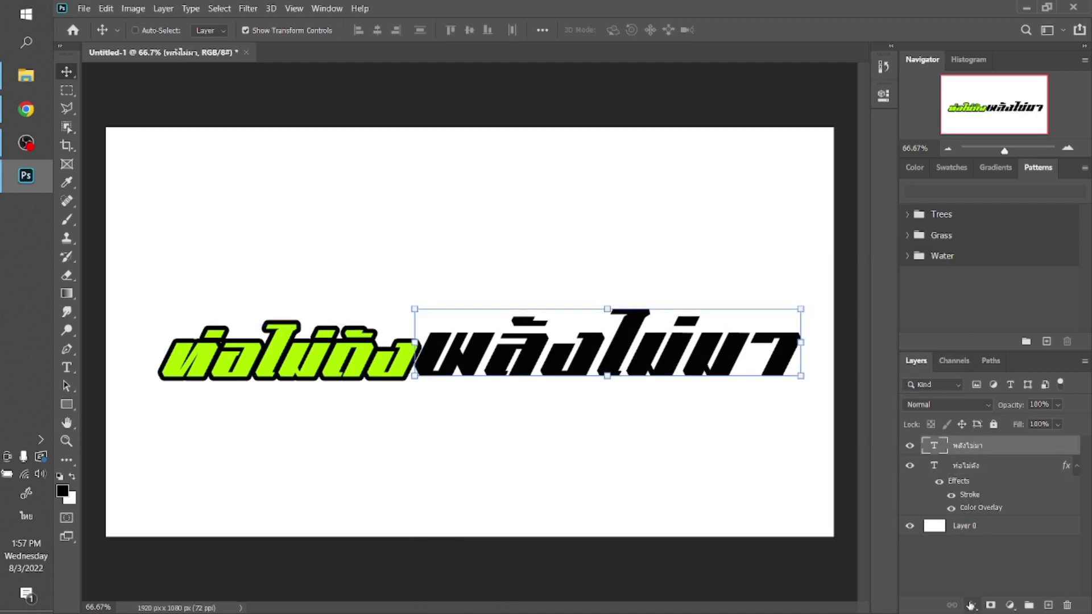
click(971, 605)
click(992, 547)
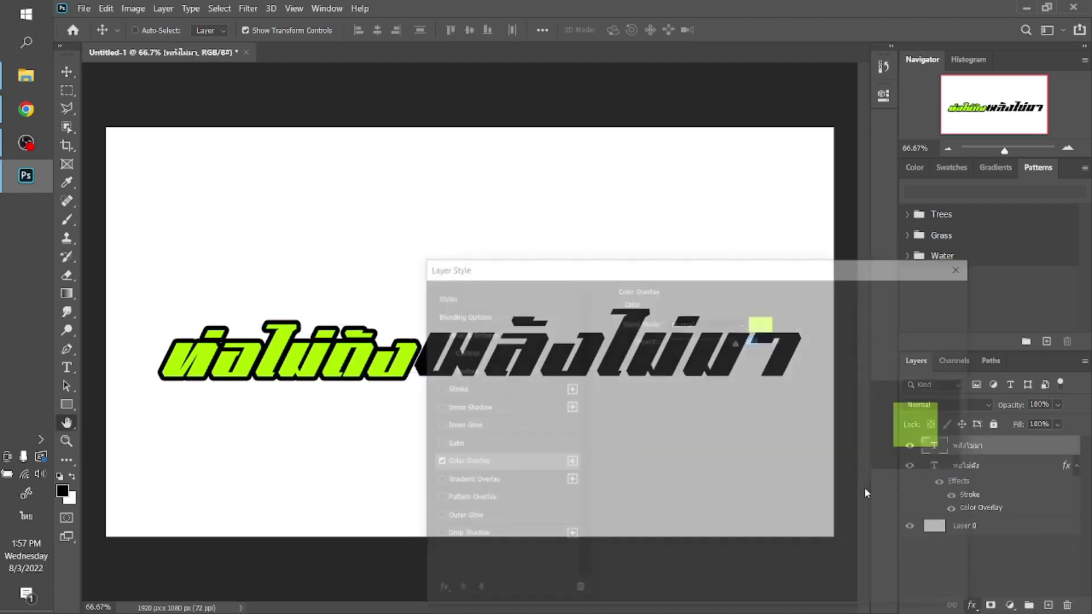
mouse_move(720, 274)
mouse_down()
mouse_move(775, 441)
mouse_move(788, 386)
mouse_up()
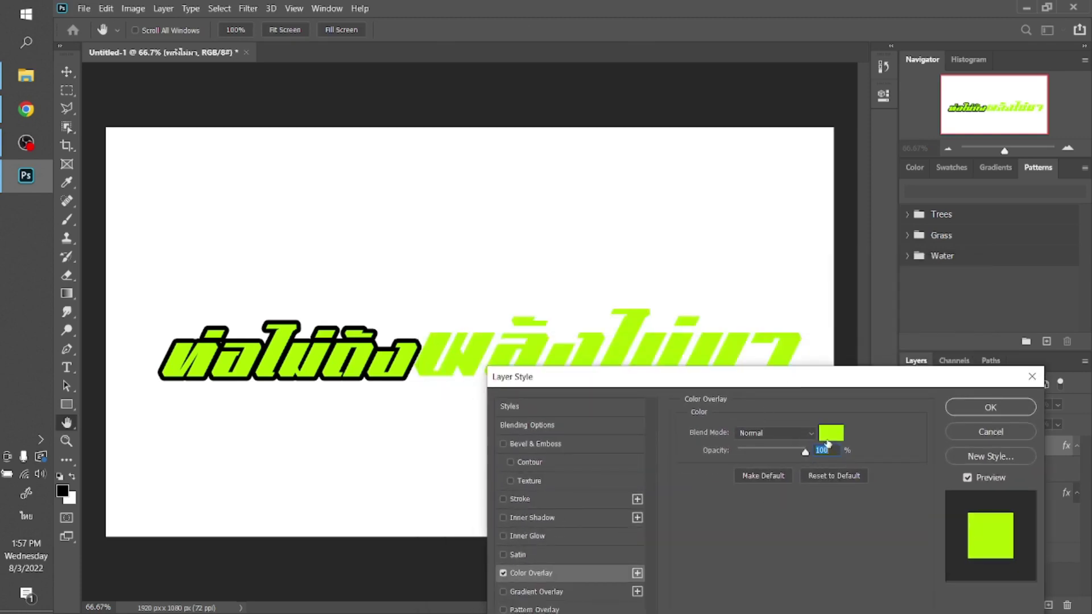
click(828, 444)
click(806, 526)
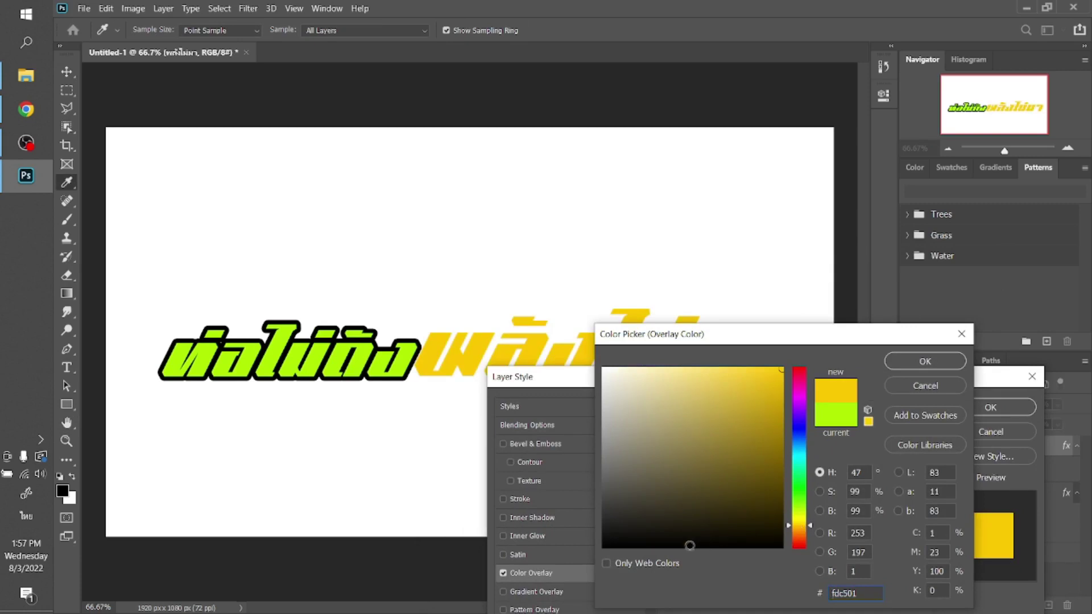
key(Return)
click(541, 500)
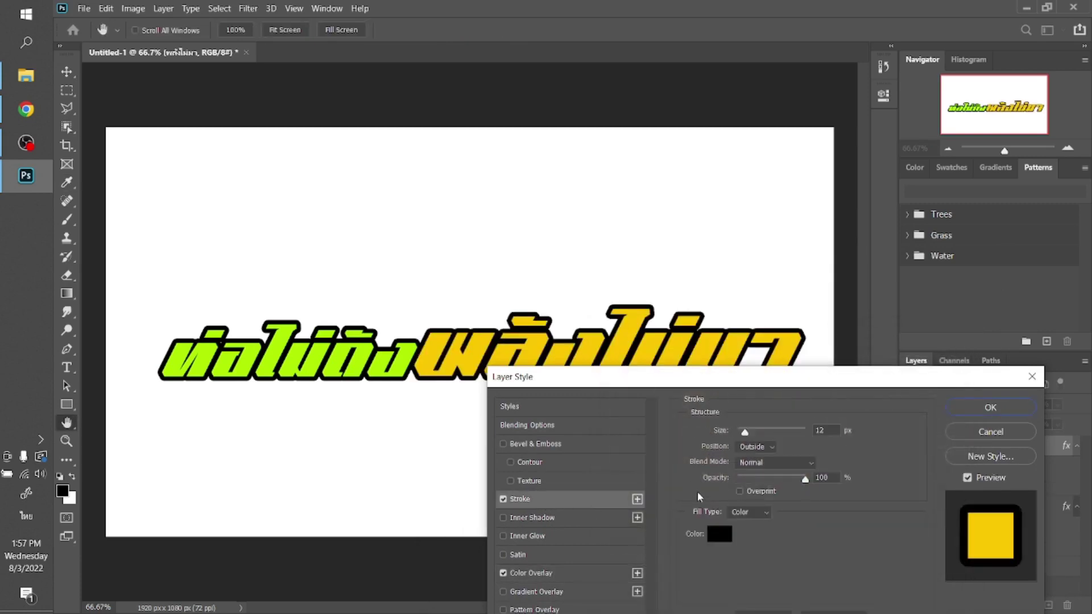
key(Return)
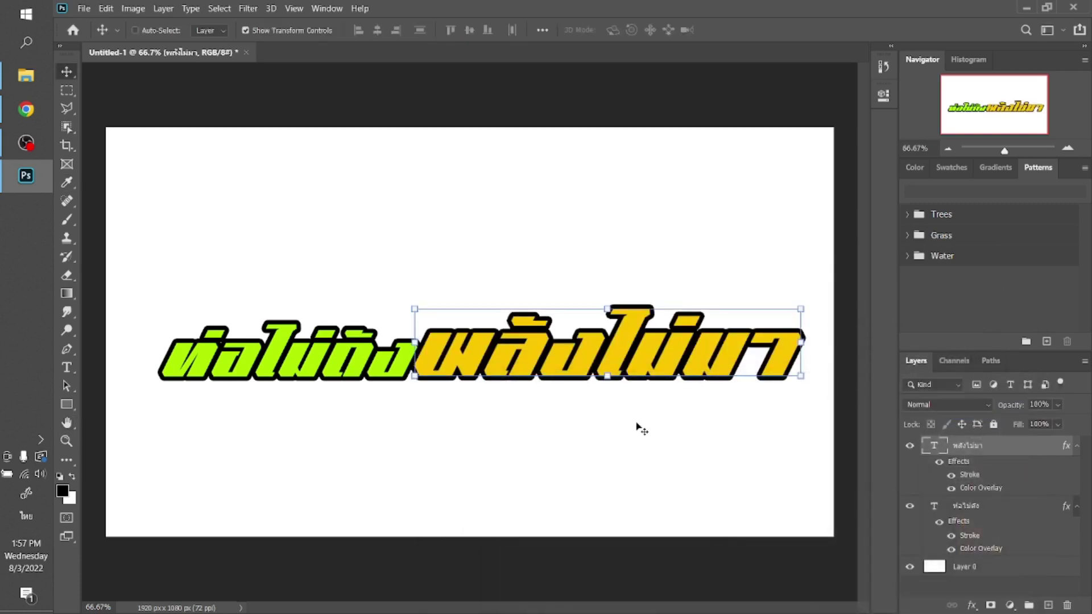
- Duplicate both text layers, nudge the copies up and right, and hide their Color Overlay
key(Right)
key(Right)
key(Right)
key(Right)
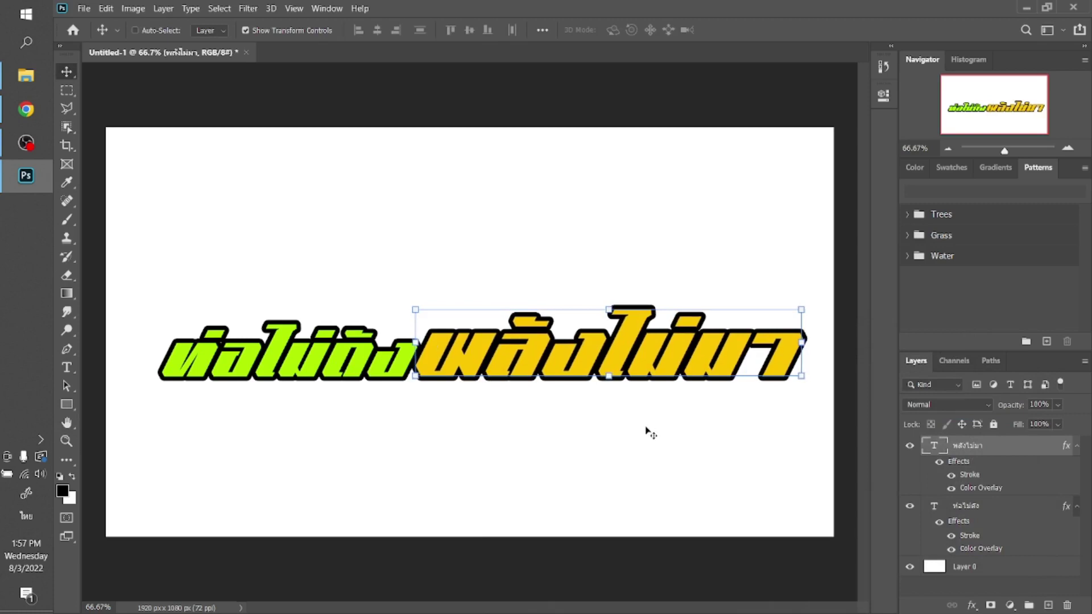
shift+click(1000, 513)
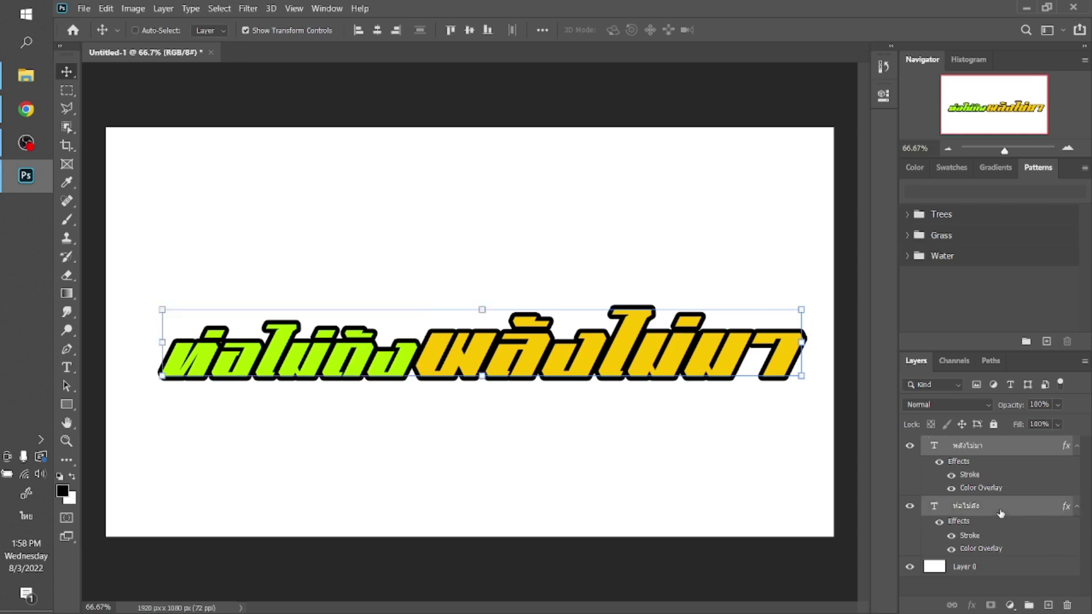
mouse_move(1000, 513)
mouse_down()
mouse_move(996, 612)
mouse_move(996, 588)
mouse_up()
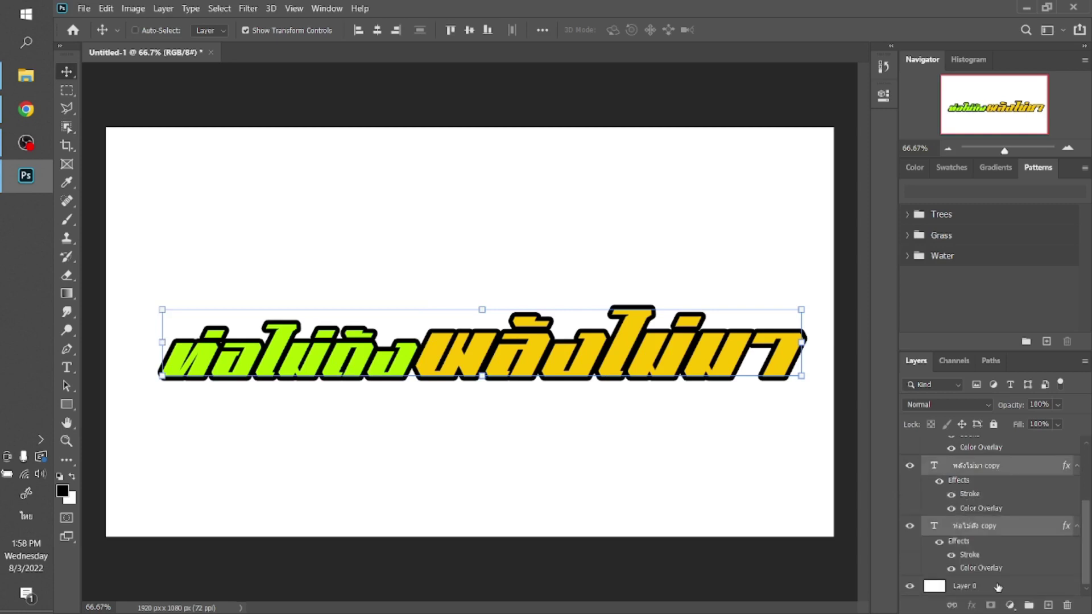
key(Up)
key(Up)
key(Up)
key(Up)
key(Up)
key(Up)
key(Up)
key(Up)
key(Up)
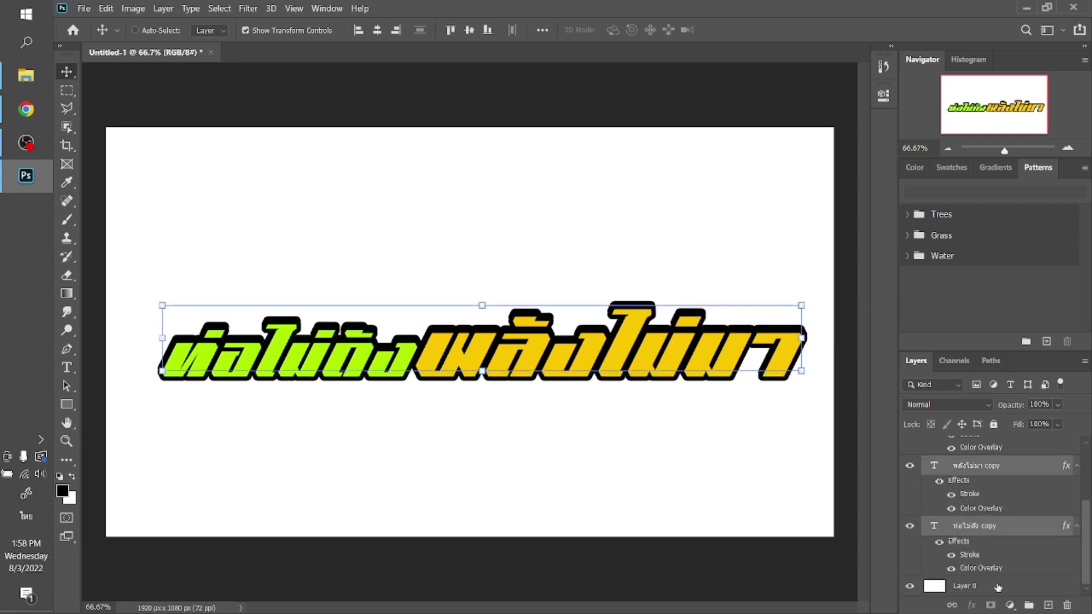
key(Up)
key(Up)
key(Up)
key(Right)
key(Right)
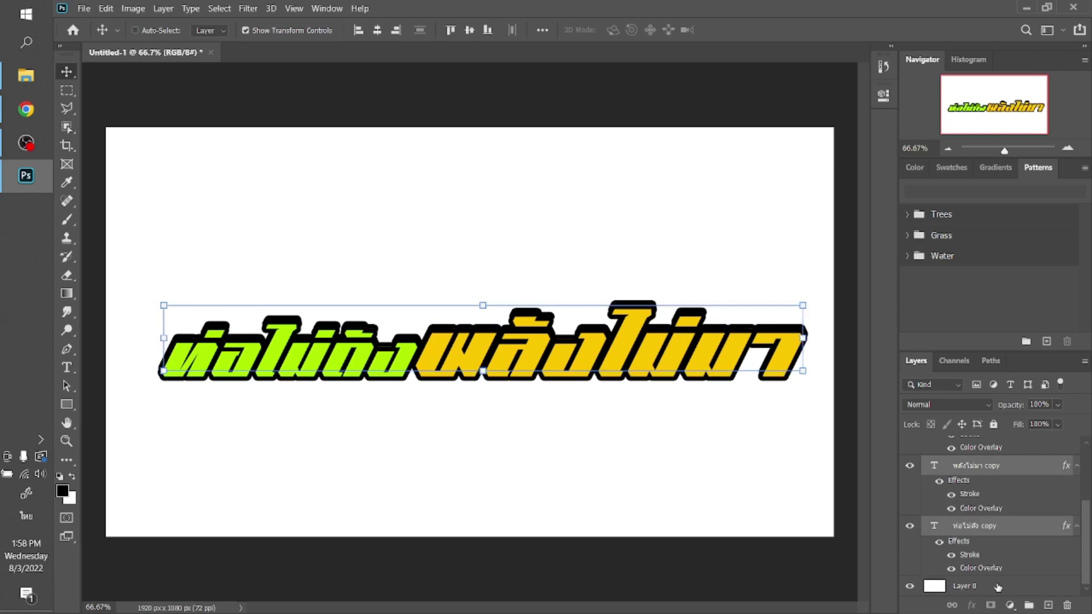
key(Right)
key(Right)
key(Right)
key(Right)
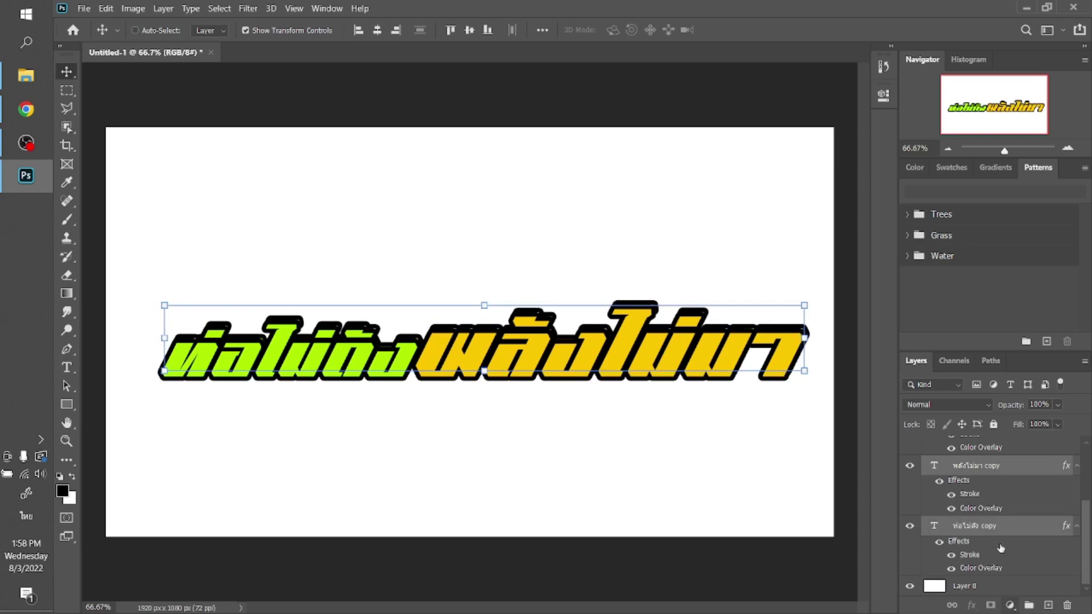
click(950, 509)
scroll(969, 506, up, 3)
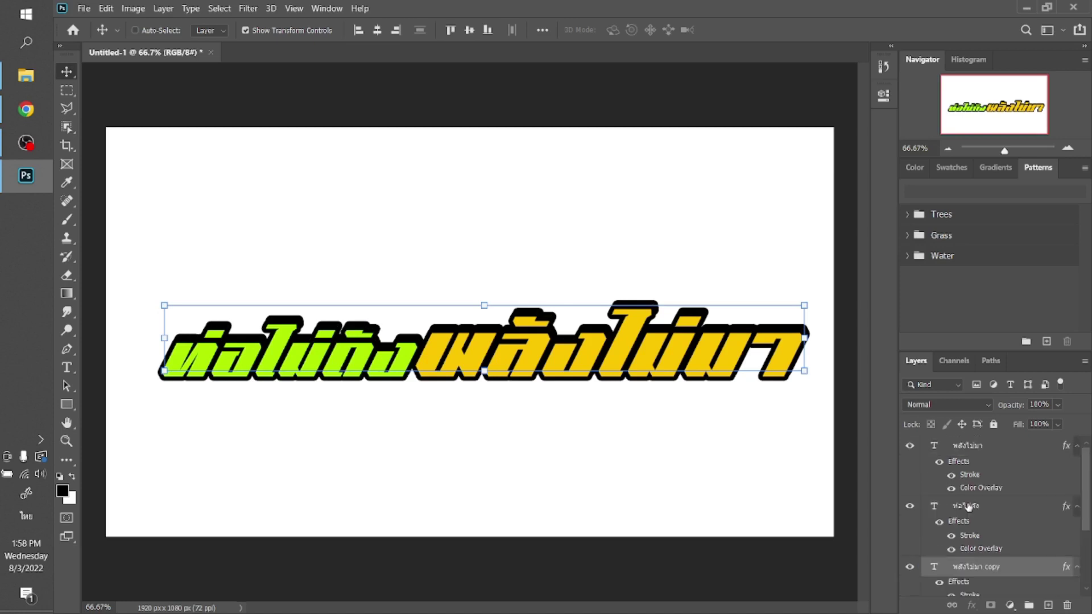
click(973, 449)
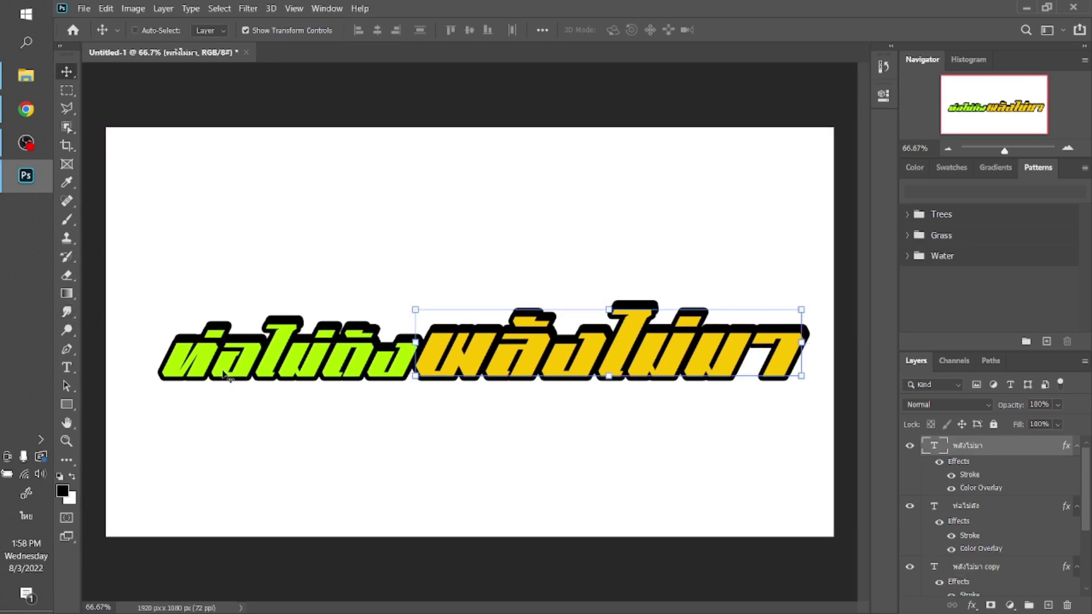
- Draw a black rectangle across the title's lower half and rasterize its layer
click(66, 404)
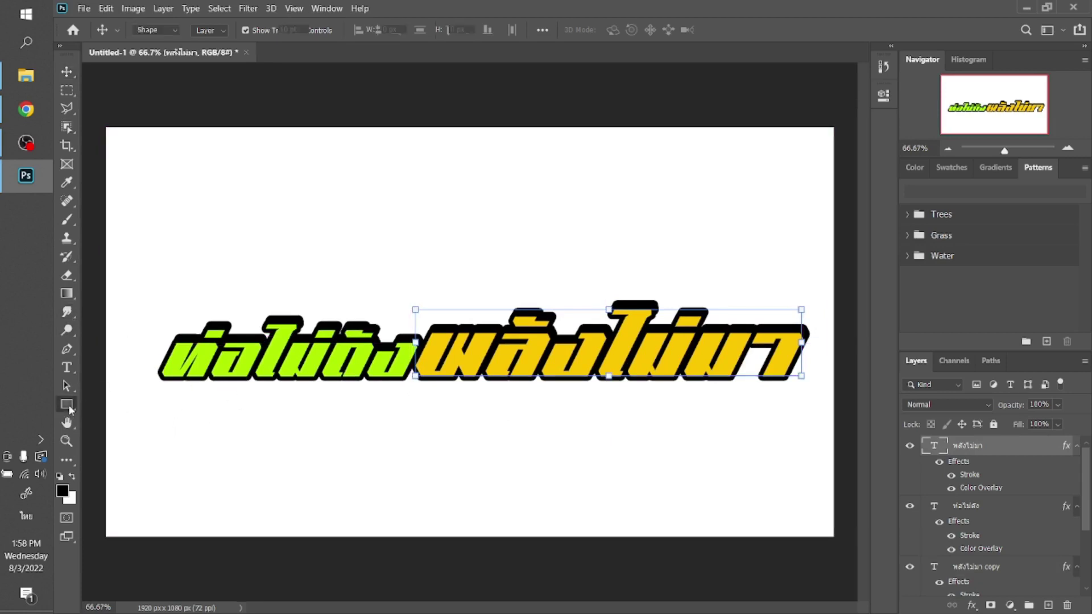
mouse_move(145, 357)
mouse_down()
mouse_move(546, 432)
mouse_move(784, 419)
mouse_move(819, 401)
mouse_move(816, 414)
mouse_up()
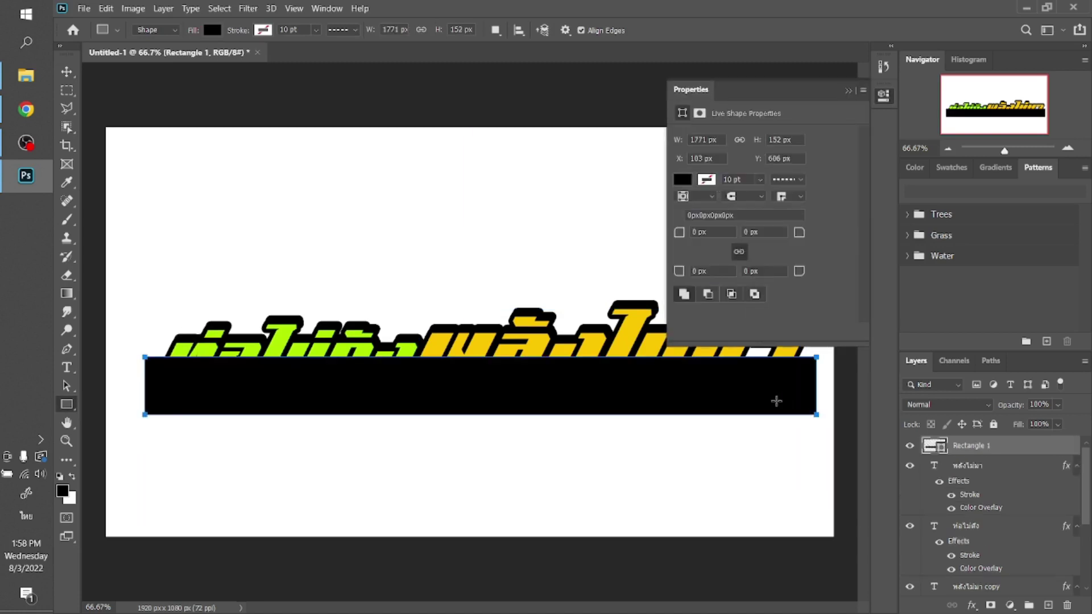
click(847, 92)
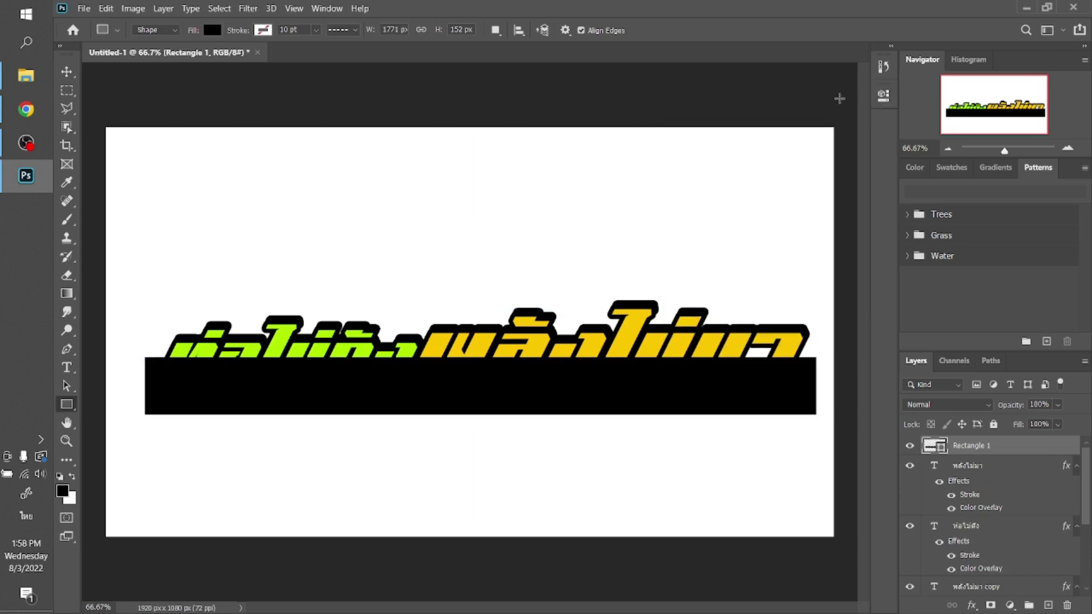
right_click(967, 447)
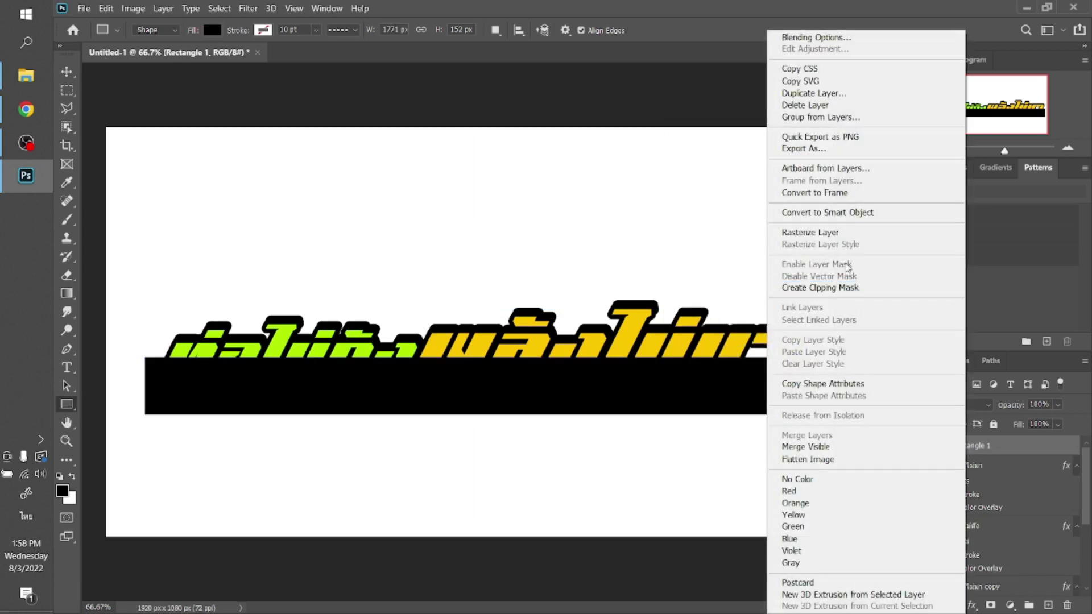
click(827, 233)
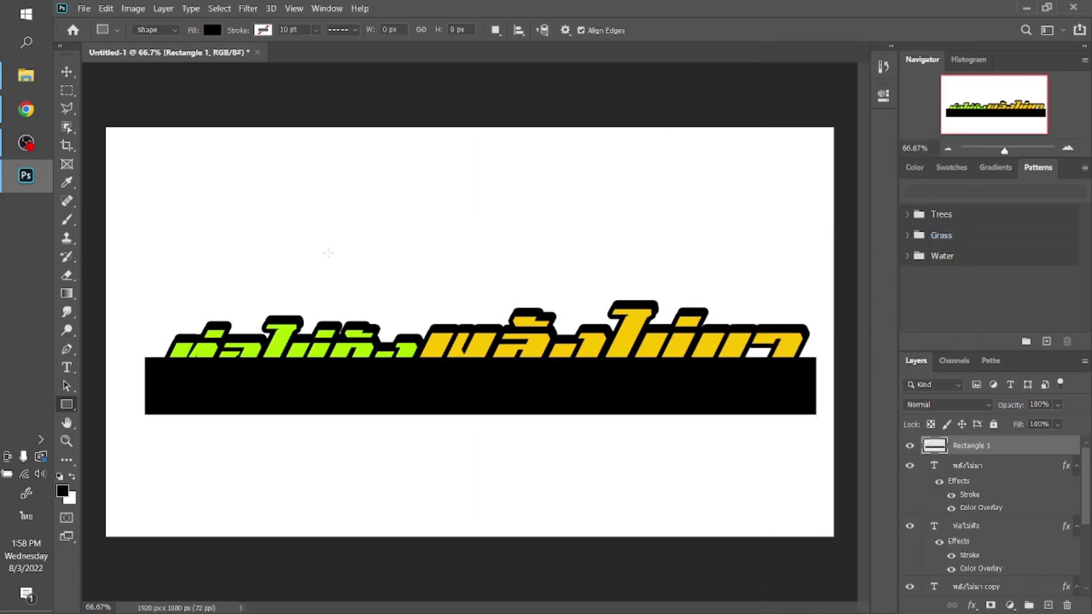
key(v)
- Warp the band's top edge into a wave and move it down below the text
click(106, 8)
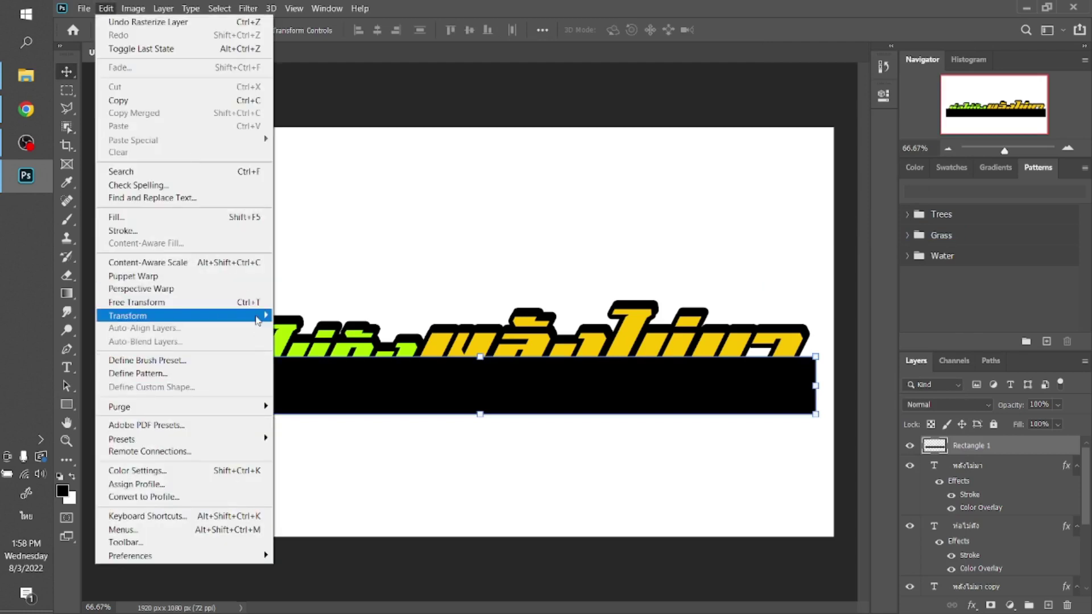
mouse_move(183, 316)
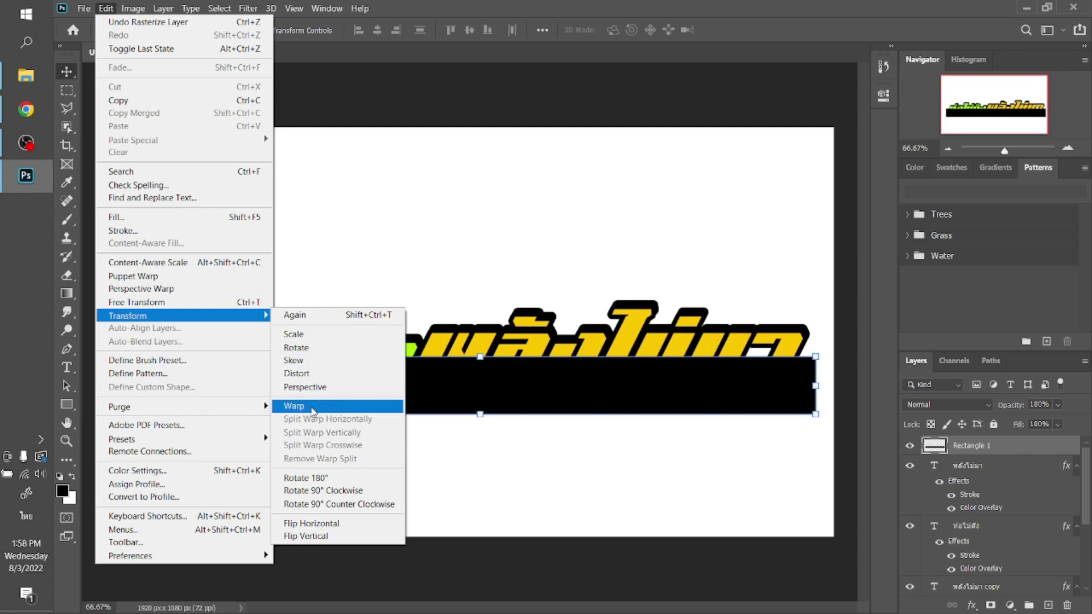
click(313, 411)
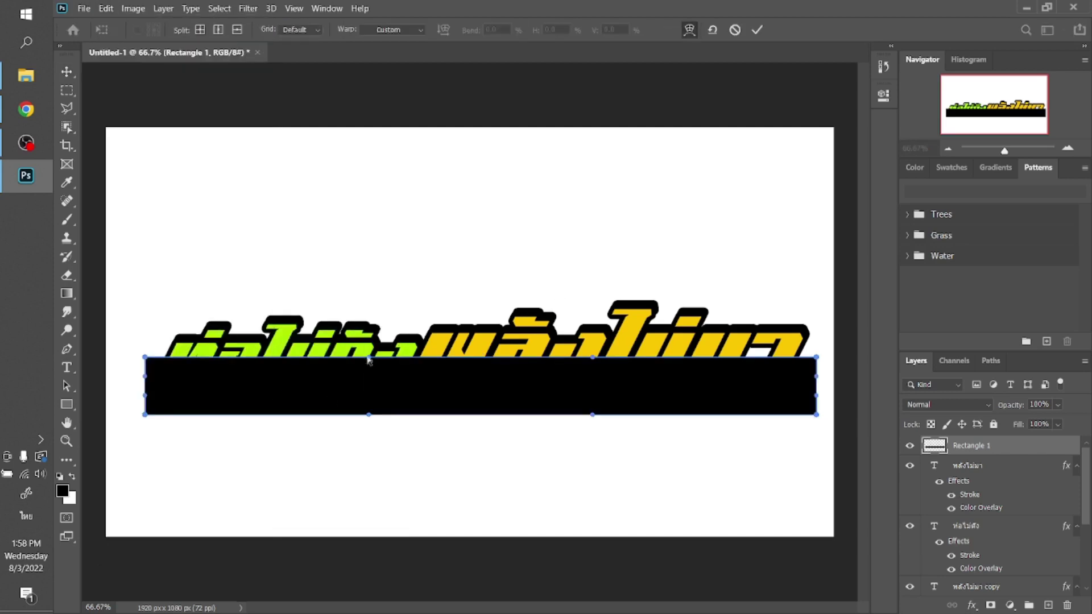
drag(370, 340, 371, 301)
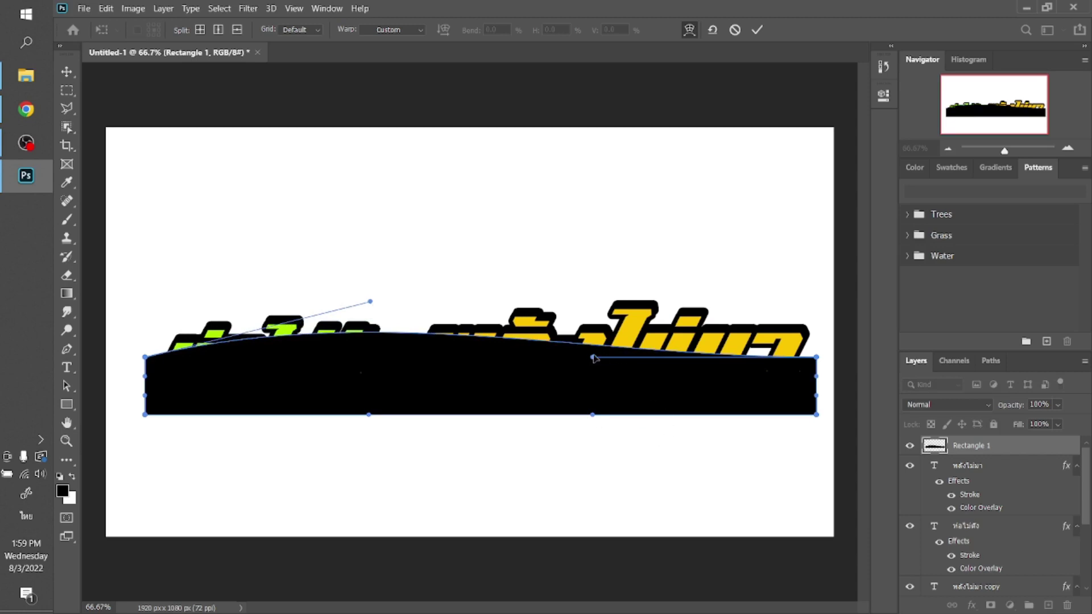
drag(594, 358, 596, 397)
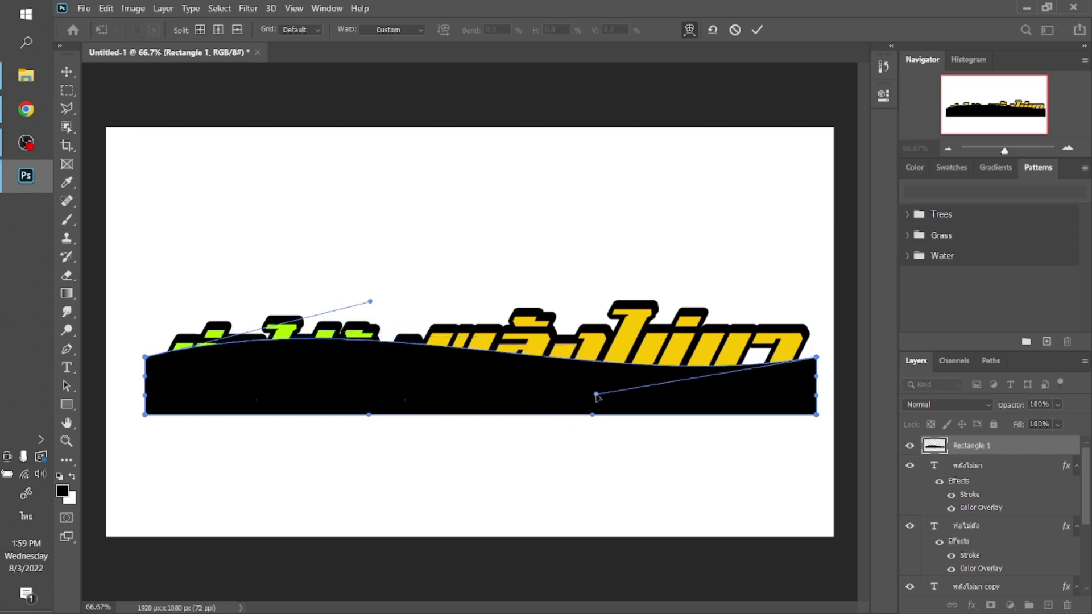
click(601, 396)
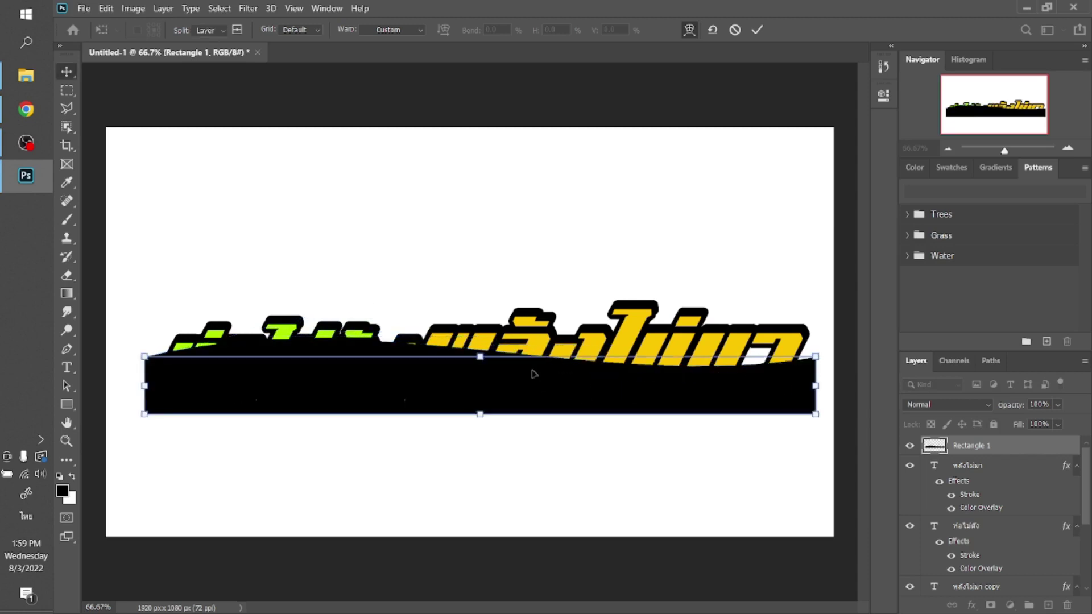
key(Return)
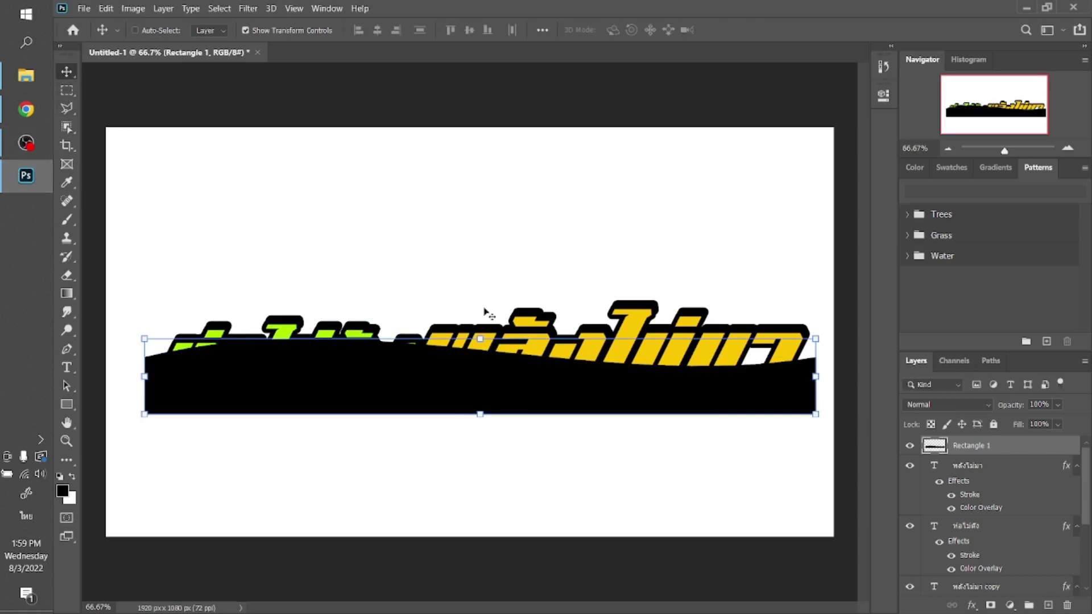
mouse_move(441, 381)
mouse_down()
mouse_move(439, 414)
mouse_move(443, 397)
mouse_up()
- Rotate the black band slightly counter-clockwise and nudge it up and left
key(ctrl+t)
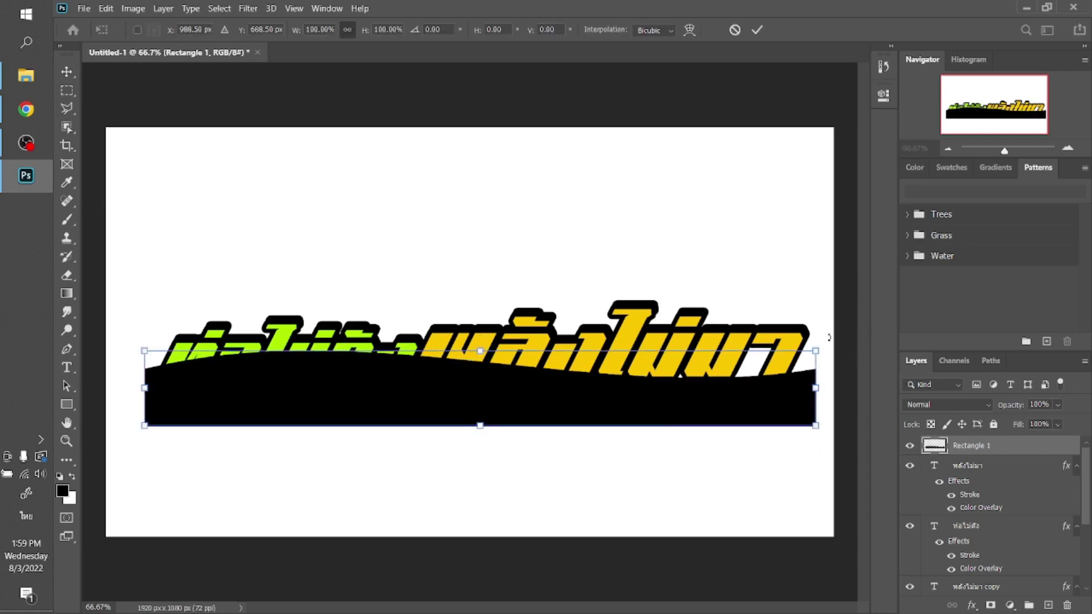
drag(825, 331, 842, 305)
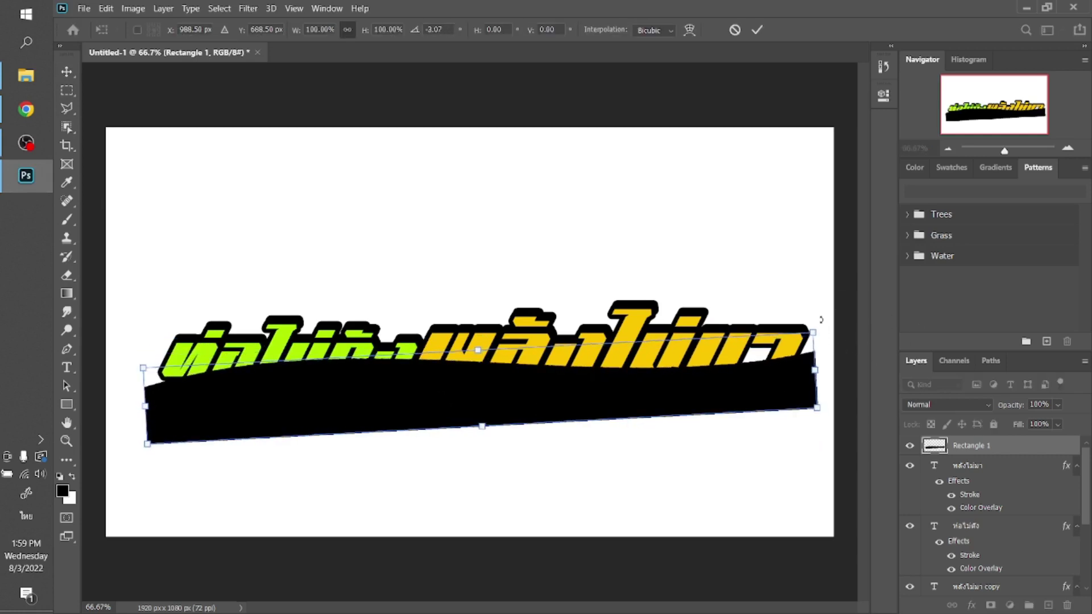
key(Return)
key(Up)
key(Up)
key(Up)
key(Up)
key(Up)
key(Up)
key(Up)
key(Up)
key(Up)
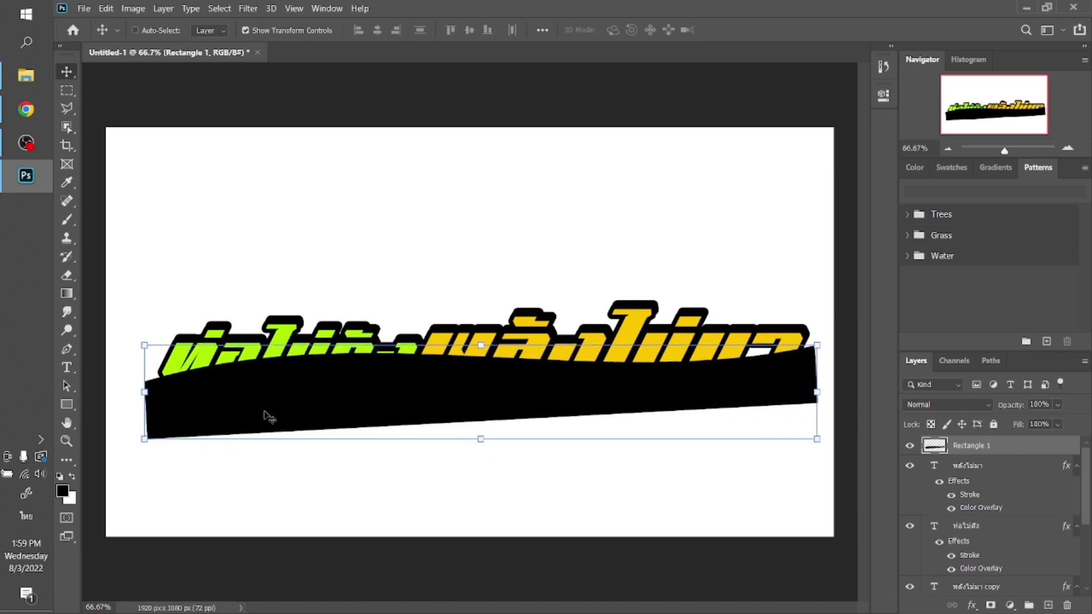
key(Up)
key(Up)
key(Up)
key(Up)
key(Up)
key(Up)
key(Up)
key(Up)
key(Up)
key(Left)
key(Left)
key(Left)
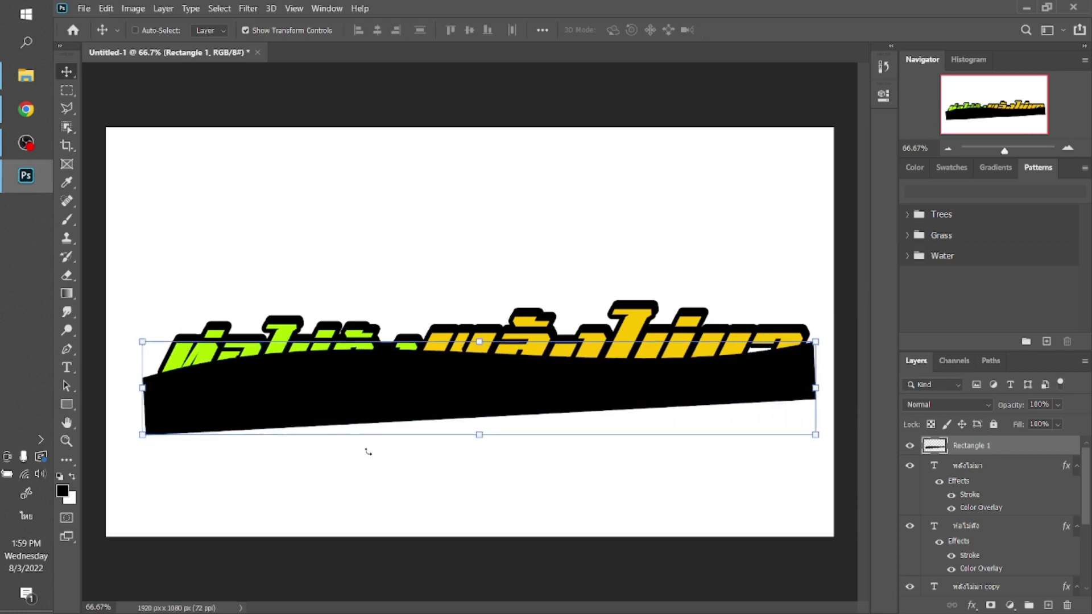
key(Left)
key(Left)
key(Left)
key(Left)
key(Left)
key(Left)
key(Left)
key(Left)
key(Left)
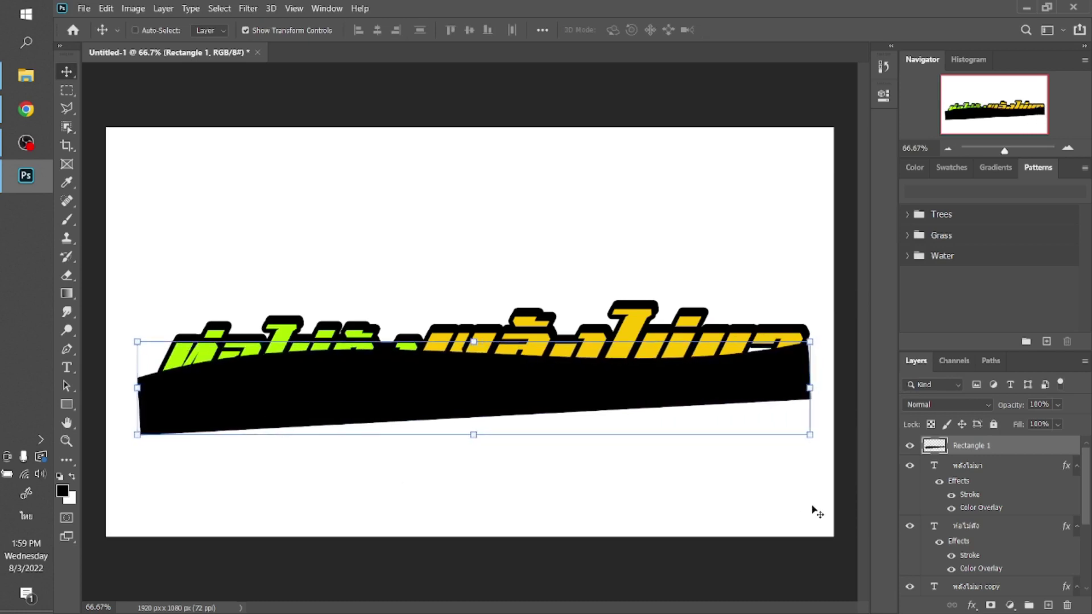
click(979, 467)
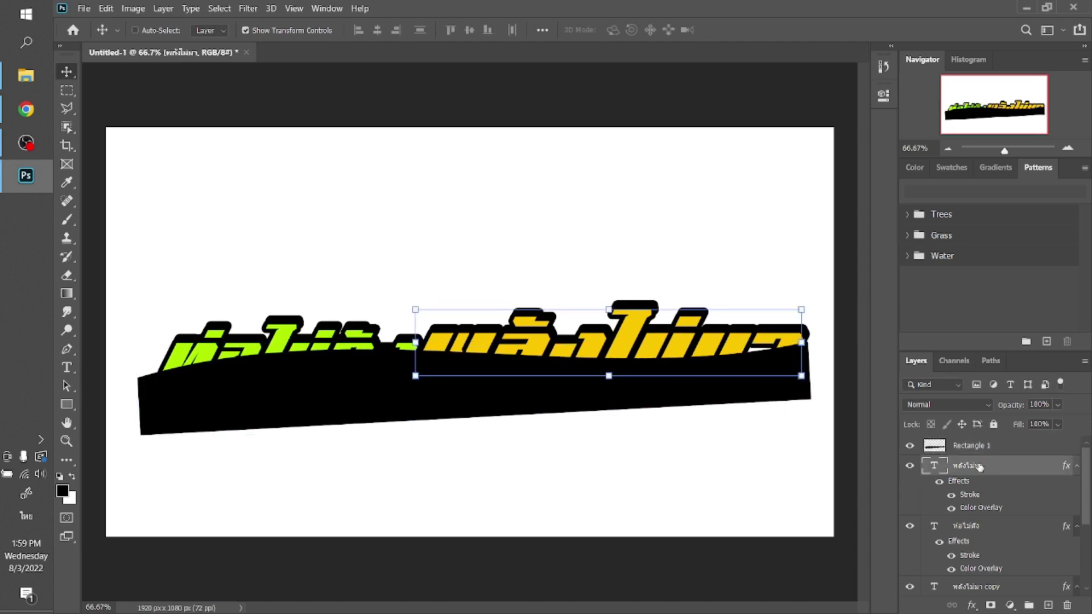
- Cut the part of the black band under the yellow word onto its own layer
key(w)
drag(402, 234, 823, 455)
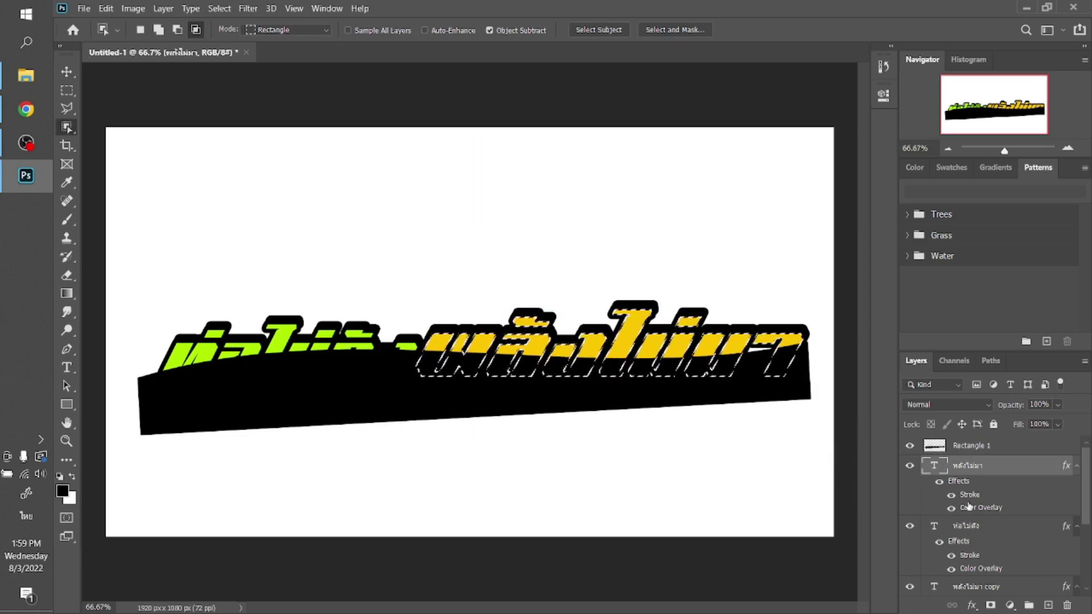
click(965, 448)
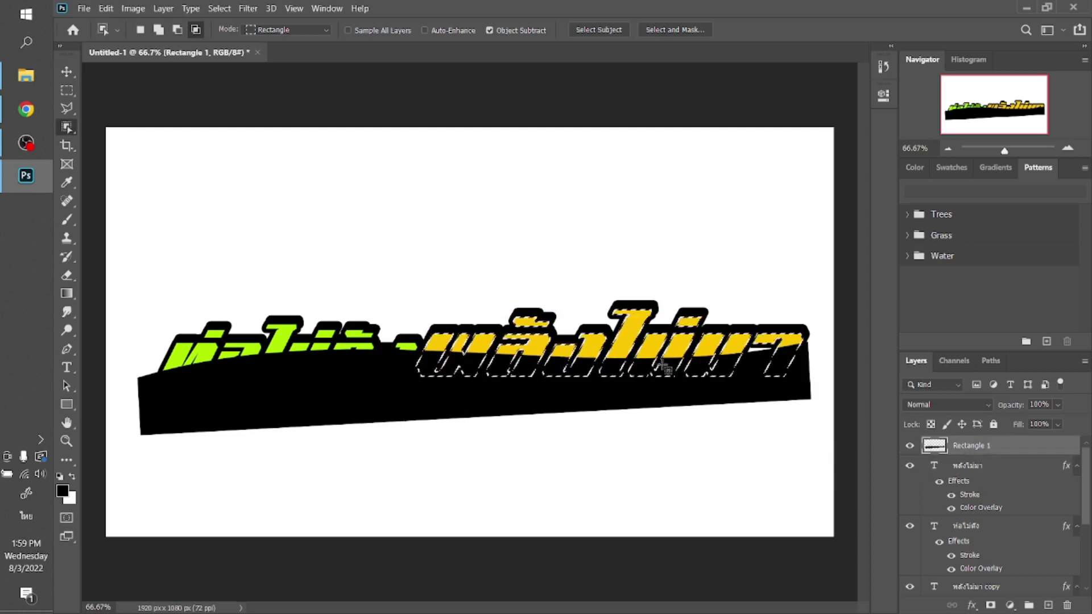
right_click(618, 362)
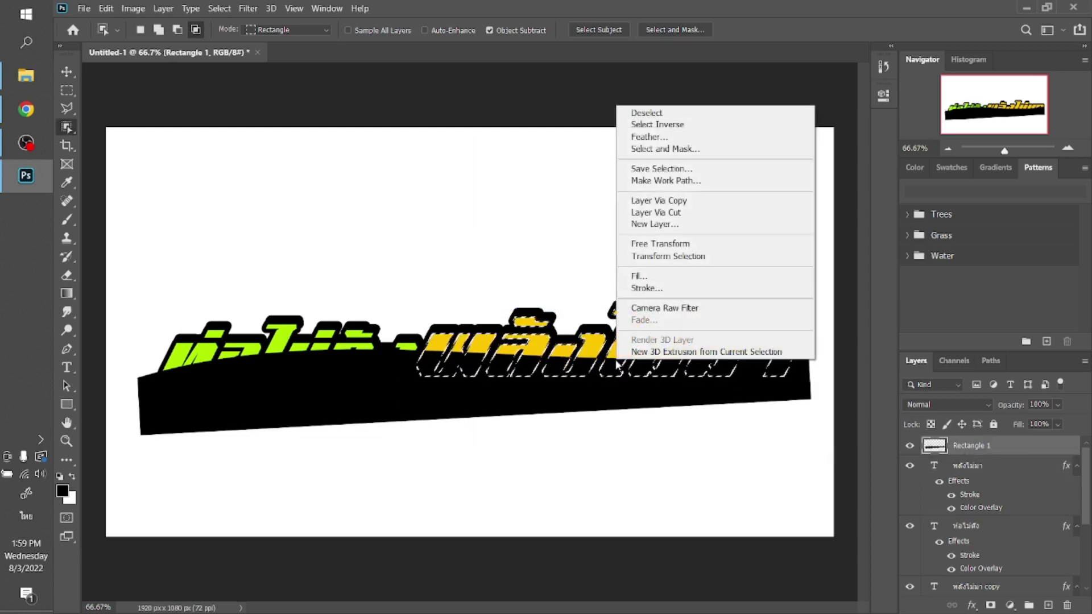
click(656, 212)
- Give the cut piece an orange #fd6001 Color Overlay
click(971, 605)
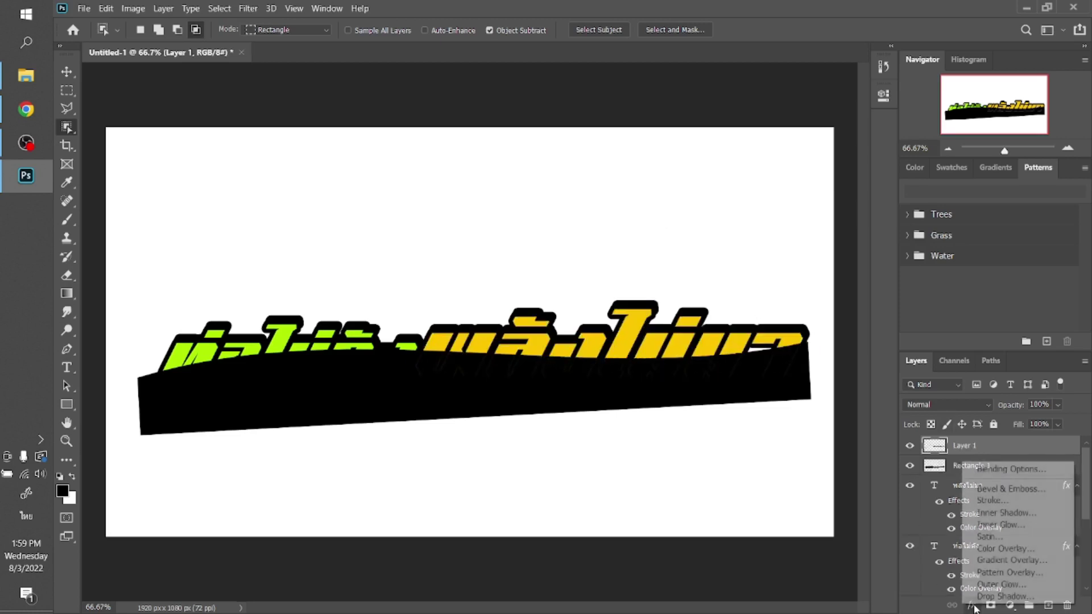
click(983, 548)
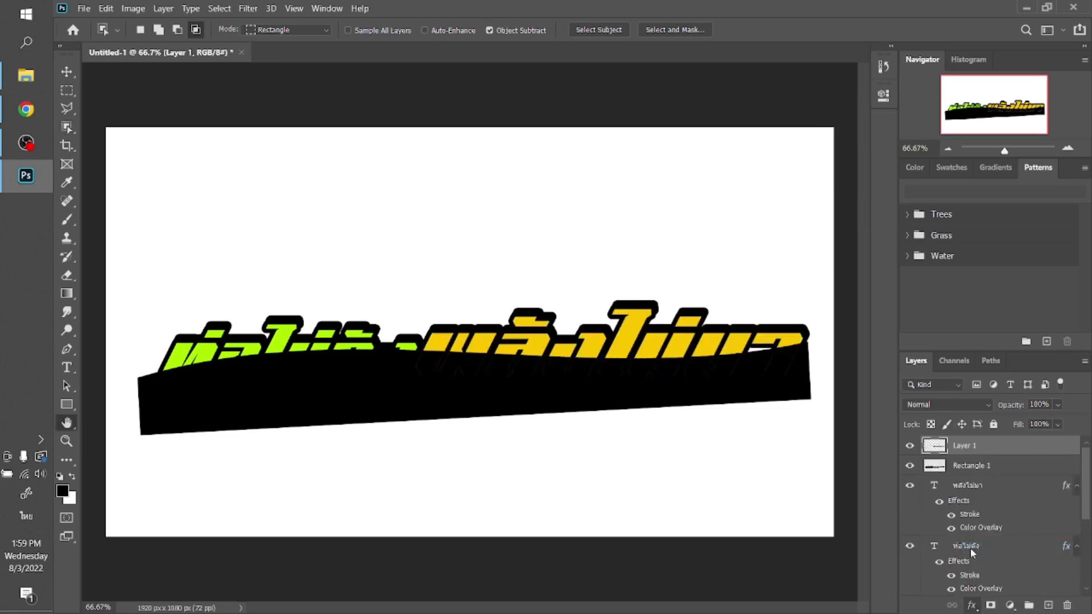
drag(780, 271, 779, 365)
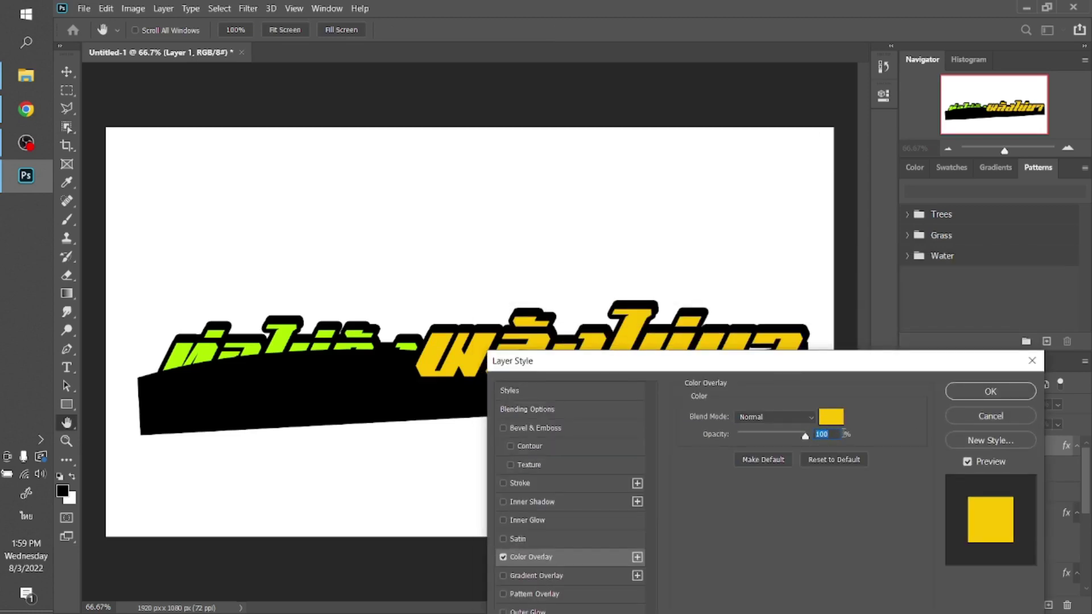
click(830, 416)
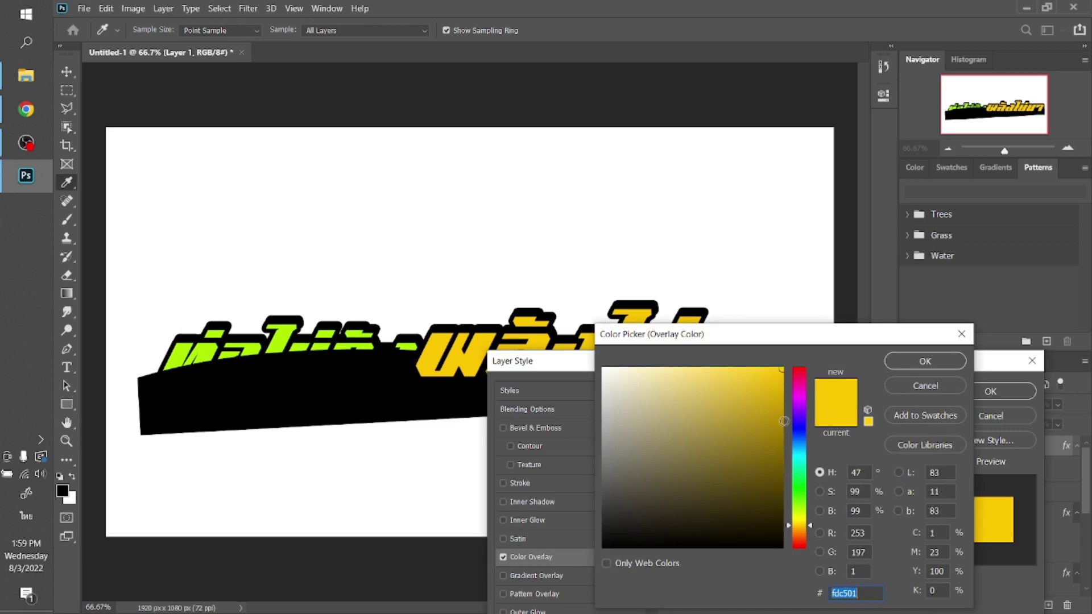
click(799, 537)
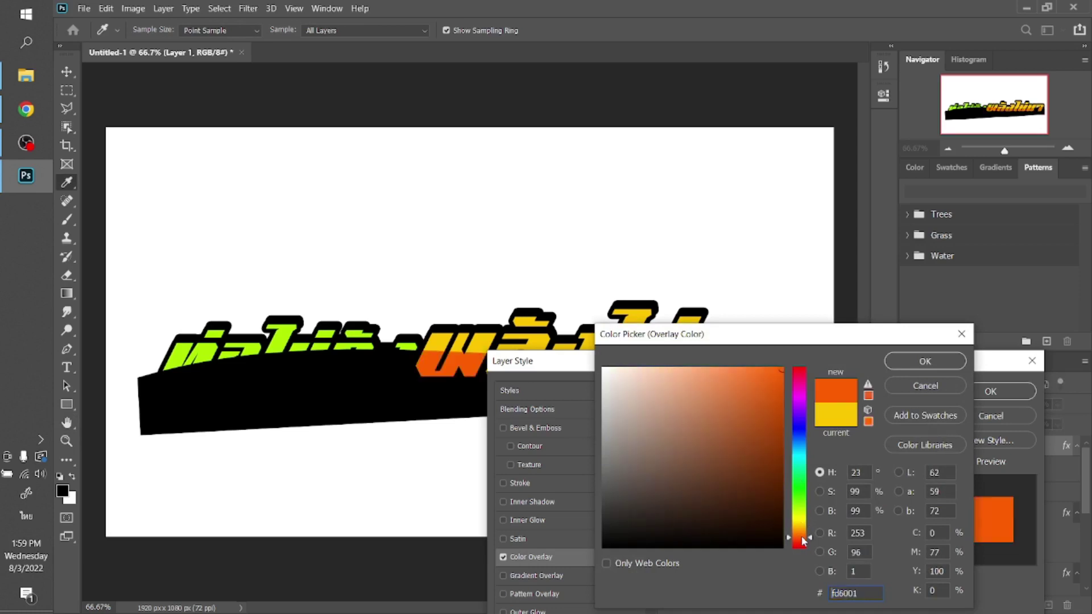
key(Return)
- Add a 7 px yellow #fdc501 stroke positioned inside the cut piece
click(554, 483)
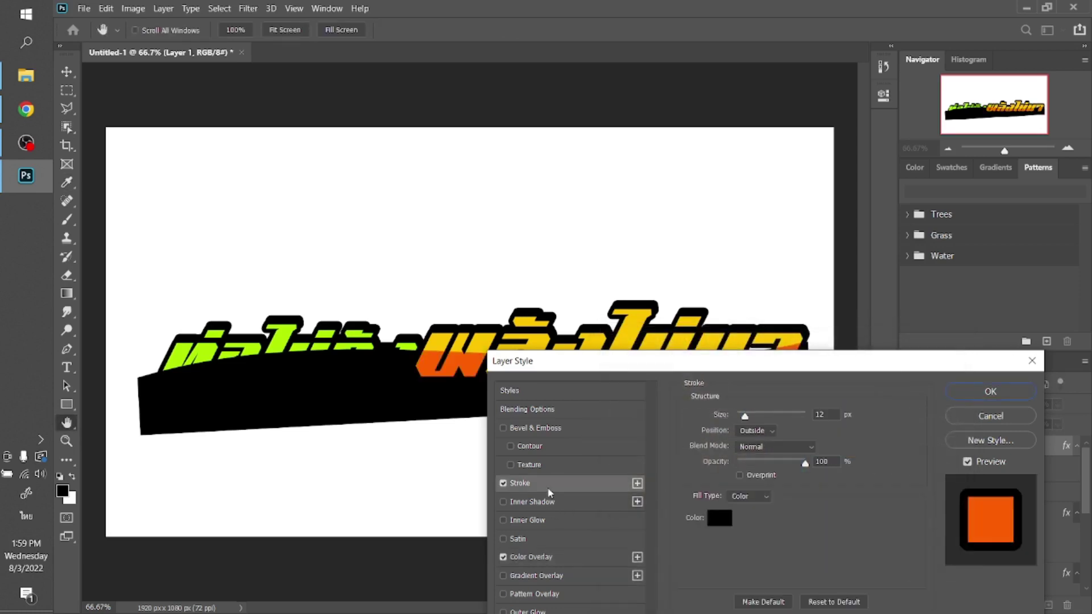
click(771, 432)
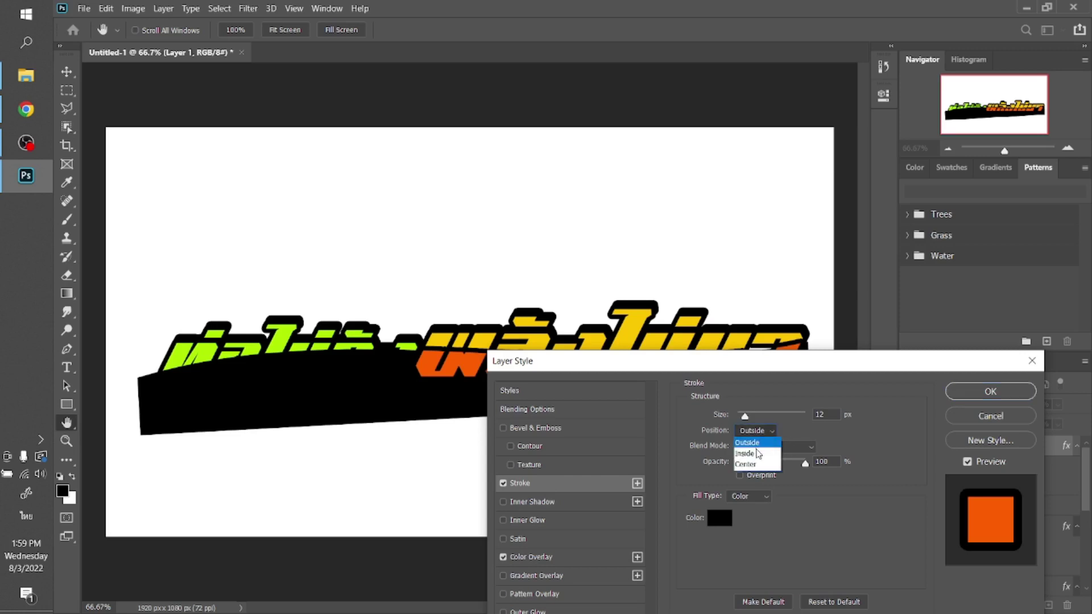
click(755, 455)
click(718, 518)
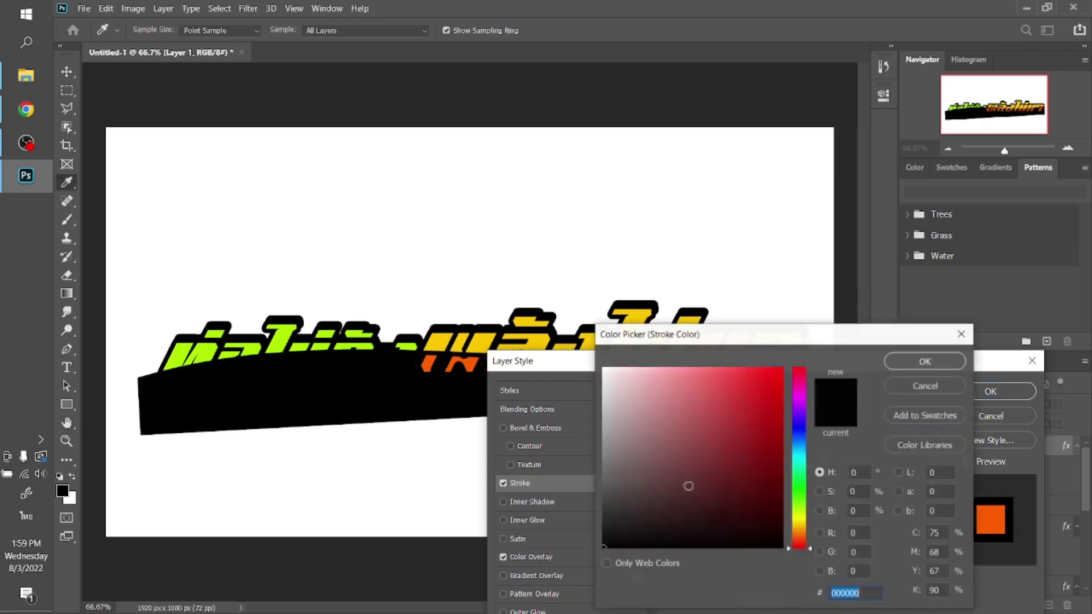
click(545, 339)
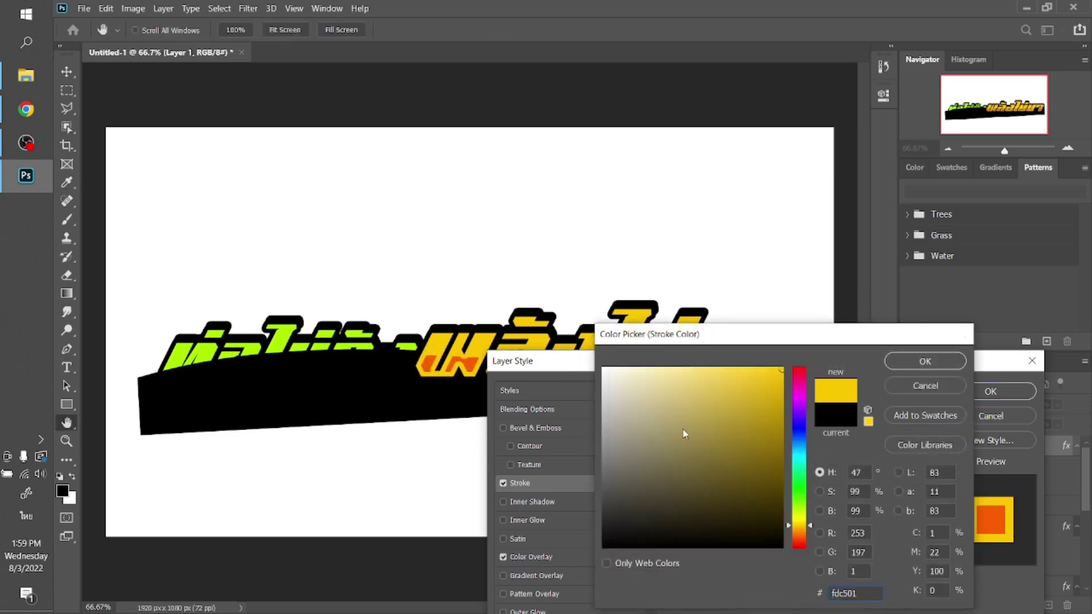
key(Return)
key(Down)
key(Down)
key(Down)
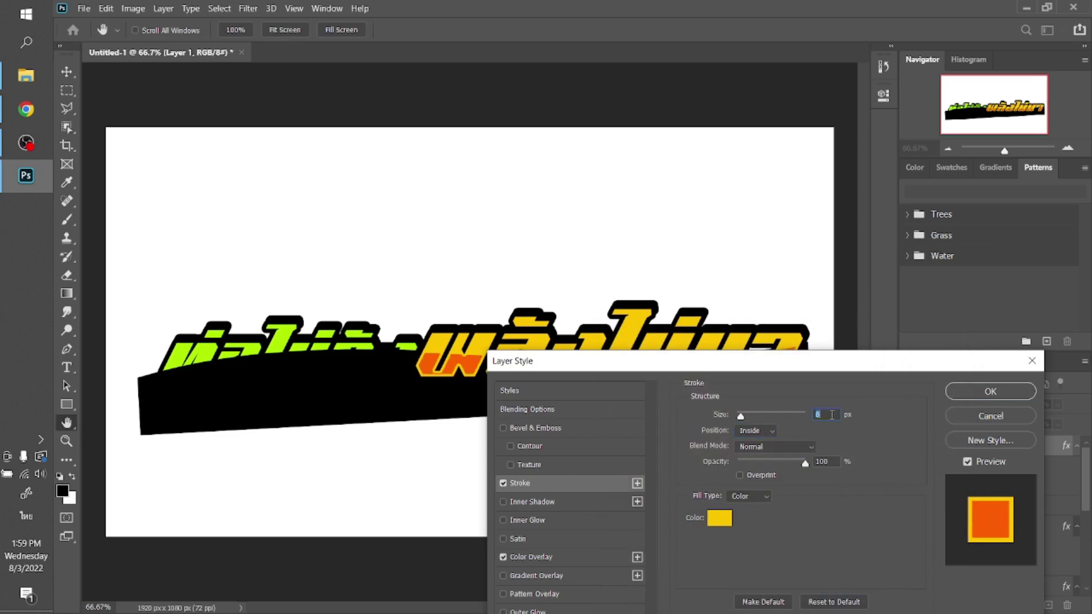
key(Return)
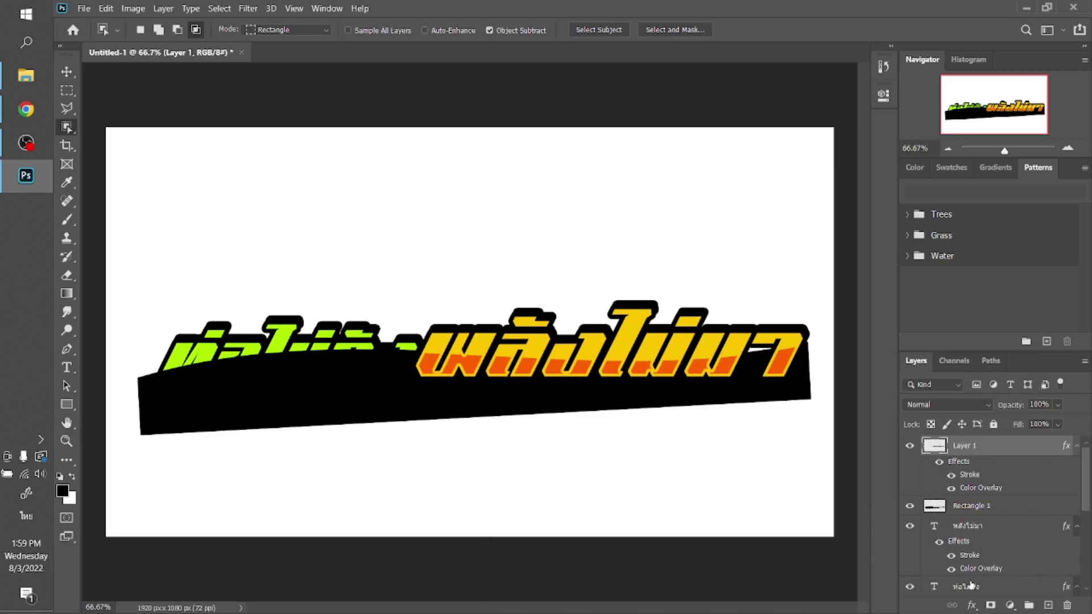
click(971, 585)
mouse_move(129, 294)
mouse_down()
mouse_move(281, 397)
mouse_move(454, 427)
mouse_up()
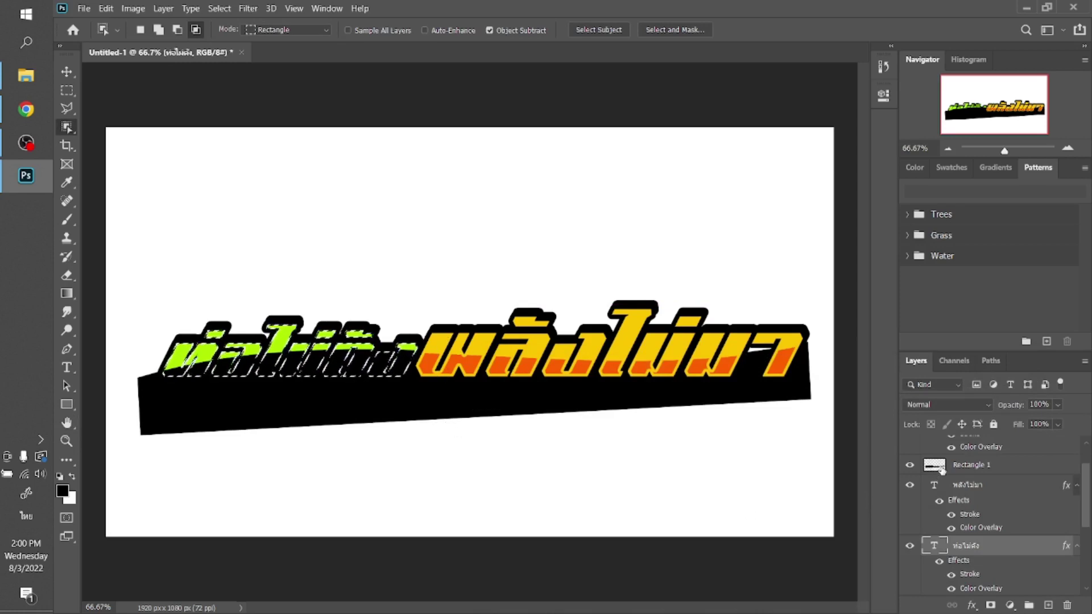
- Cut the band under the first word onto a new layer and give it a lime adfd01 stroke
click(942, 471)
right_click(344, 366)
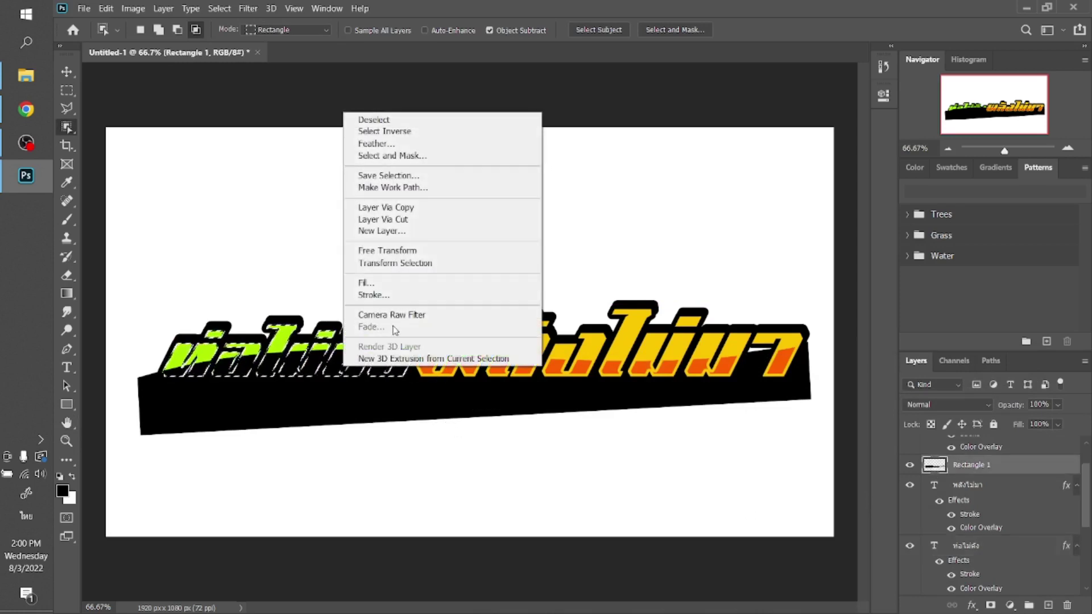
click(417, 219)
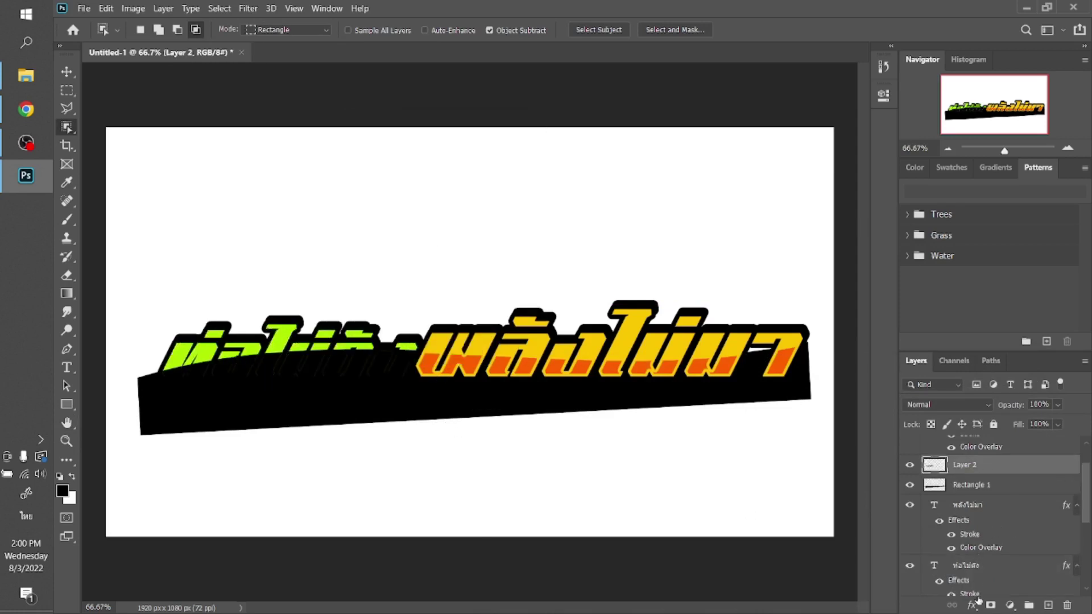
click(973, 605)
click(996, 555)
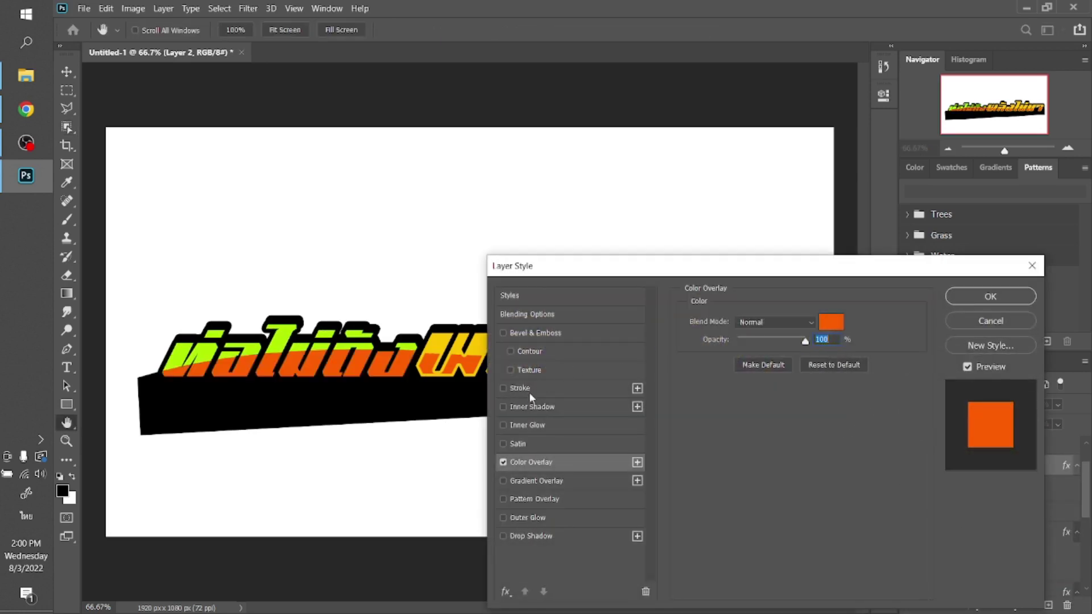
click(527, 389)
click(719, 425)
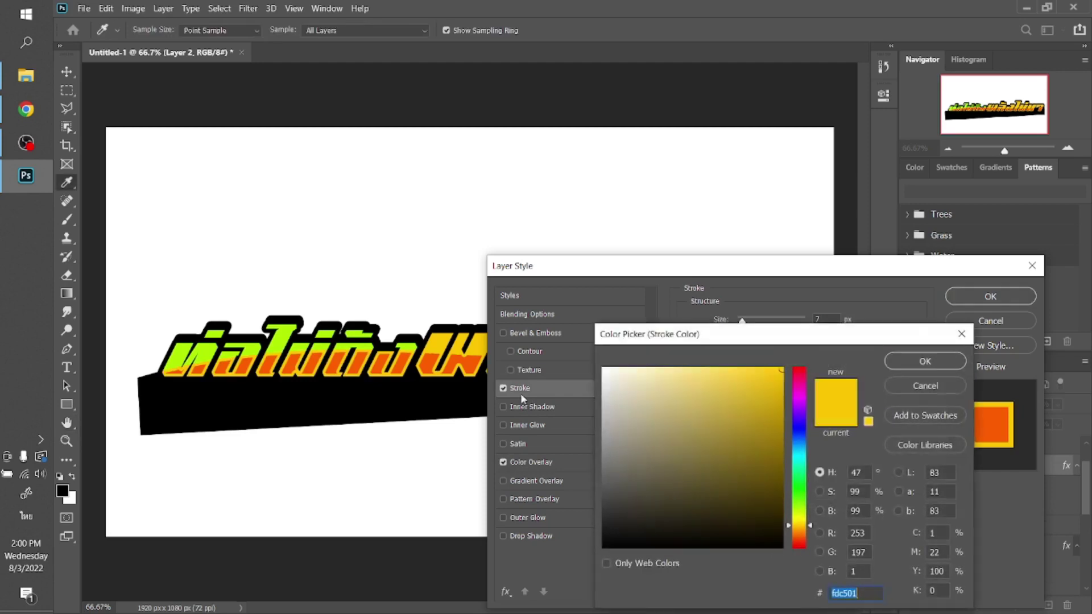
click(276, 348)
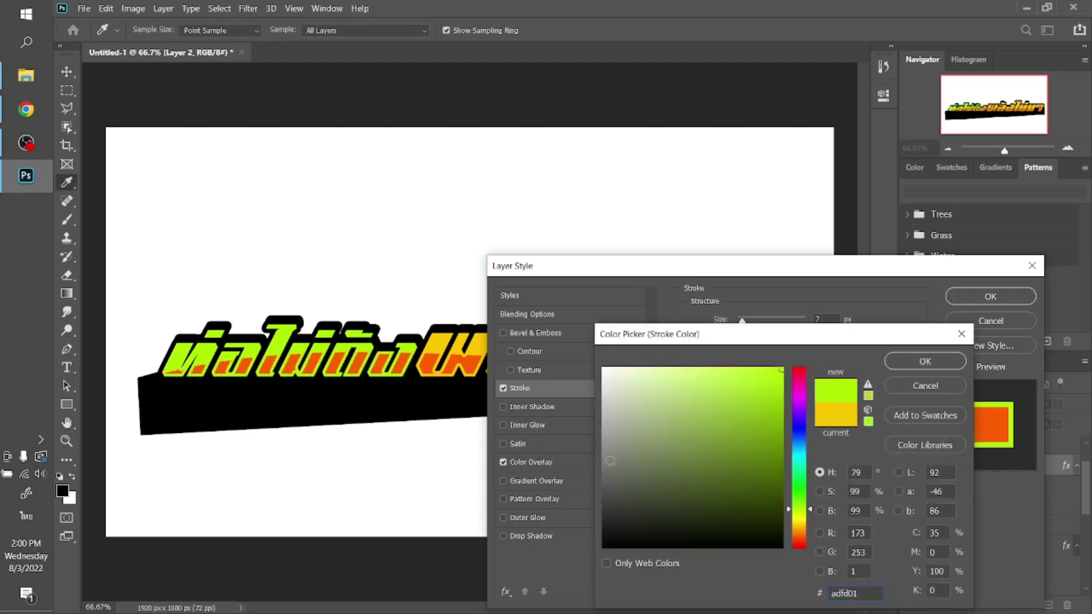
key(Return)
- Make that piece's Color Overlay a darker green and delete the Rectangle 1 black band
click(554, 463)
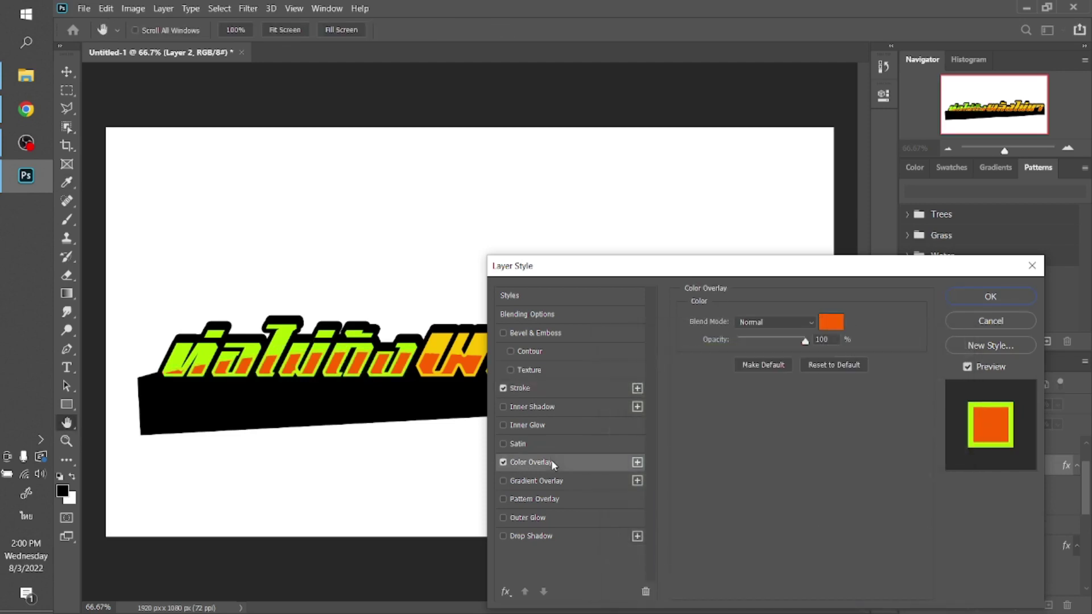
click(830, 322)
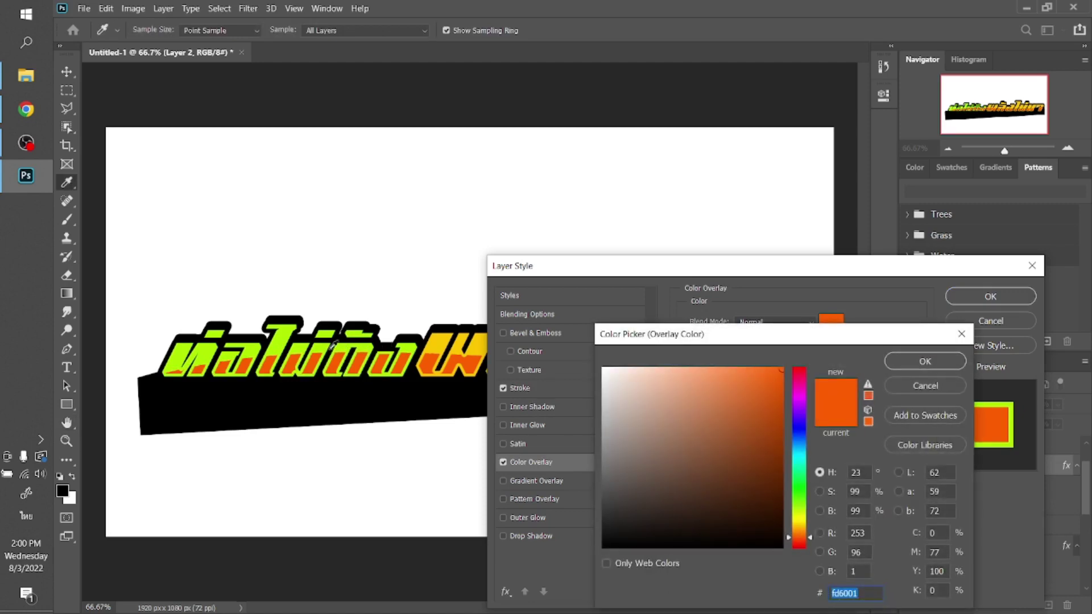
click(281, 340)
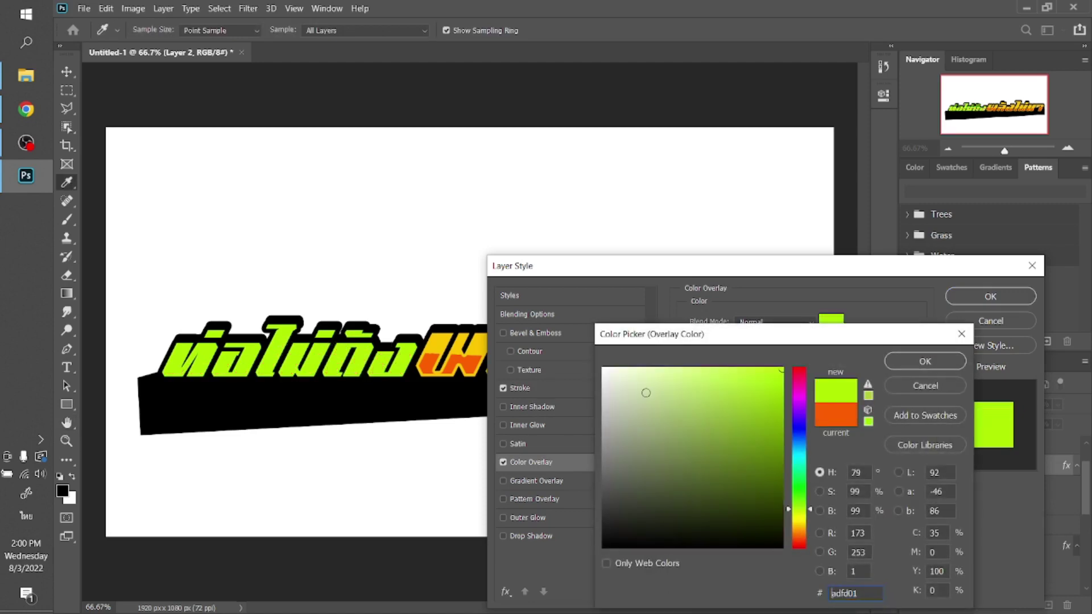
click(779, 437)
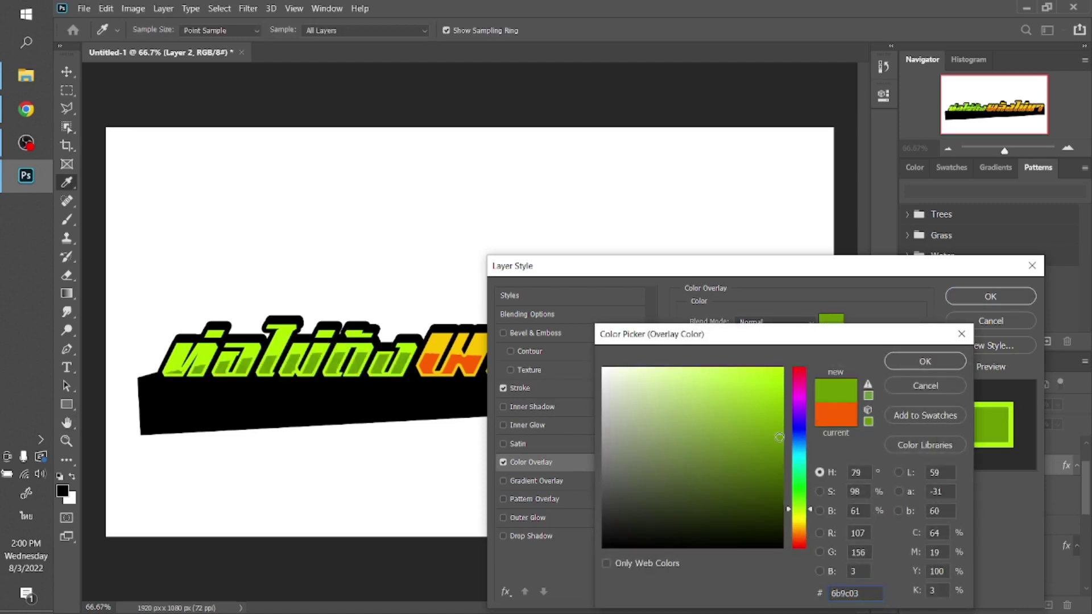
click(802, 493)
key(Return)
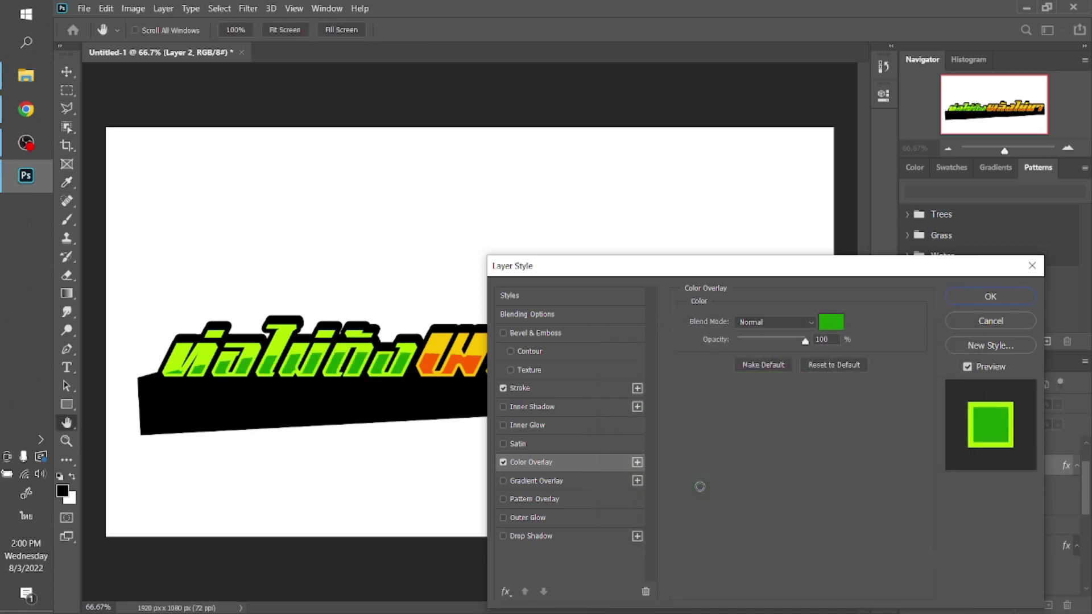
key(Return)
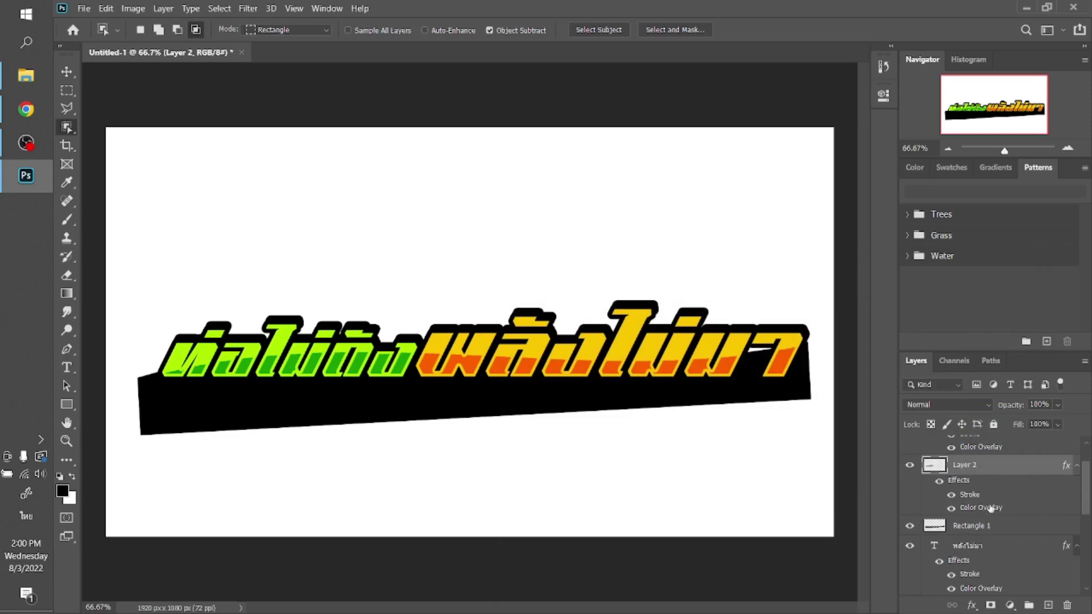
click(936, 525)
key(Delete)
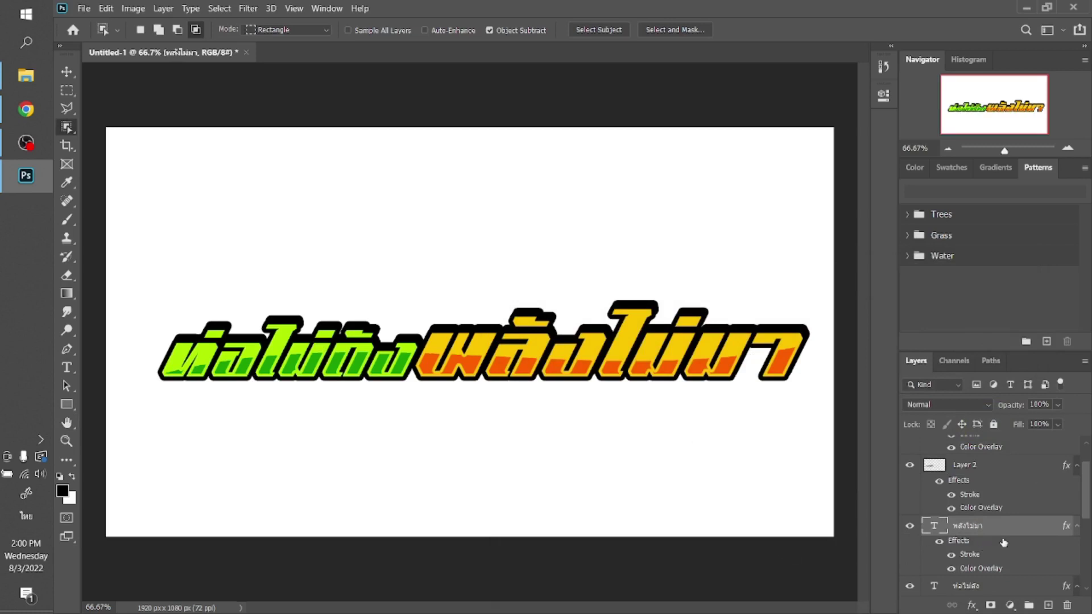
- Scroll down the Layers panel and select the white background Layer 0
scroll(1004, 543, down, 1)
scroll(1000, 549, down, 1)
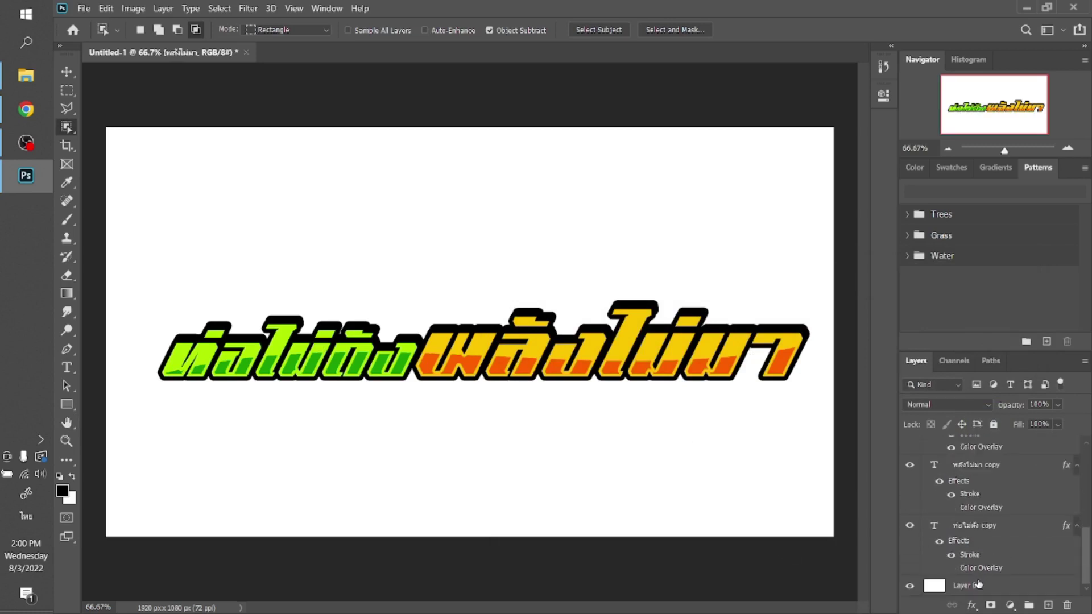
click(976, 585)
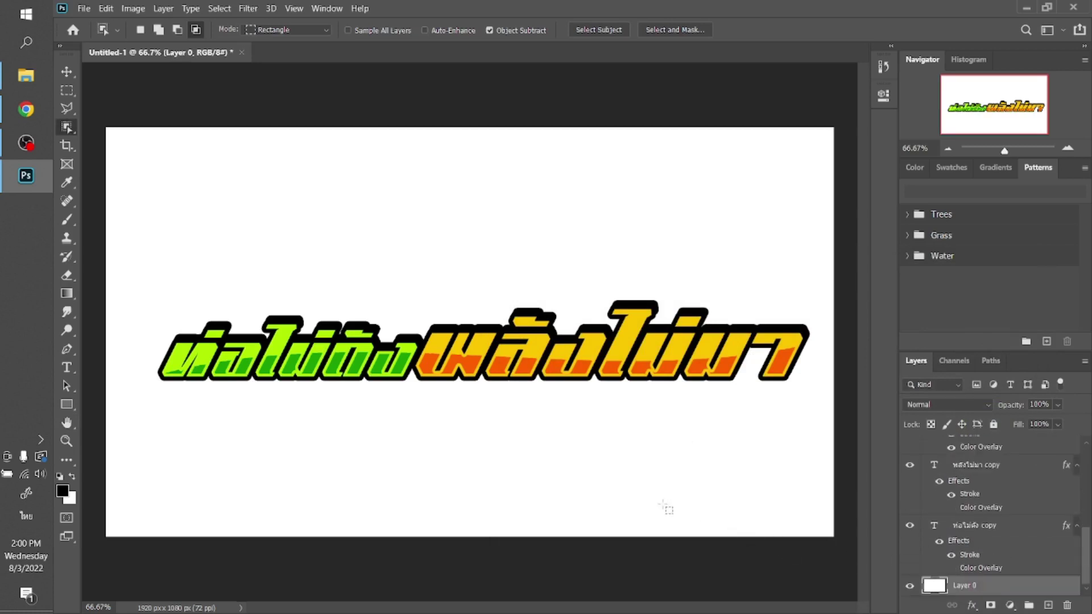
- Open the D:\รูปภาพ\ตราฟ image folder in File Explorer
click(26, 75)
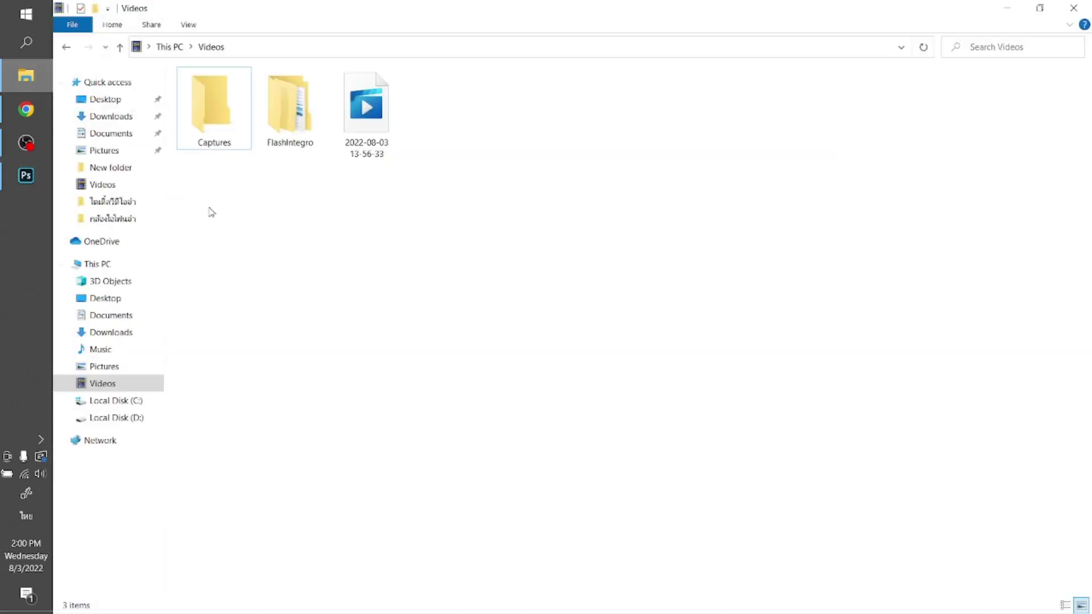
click(138, 419)
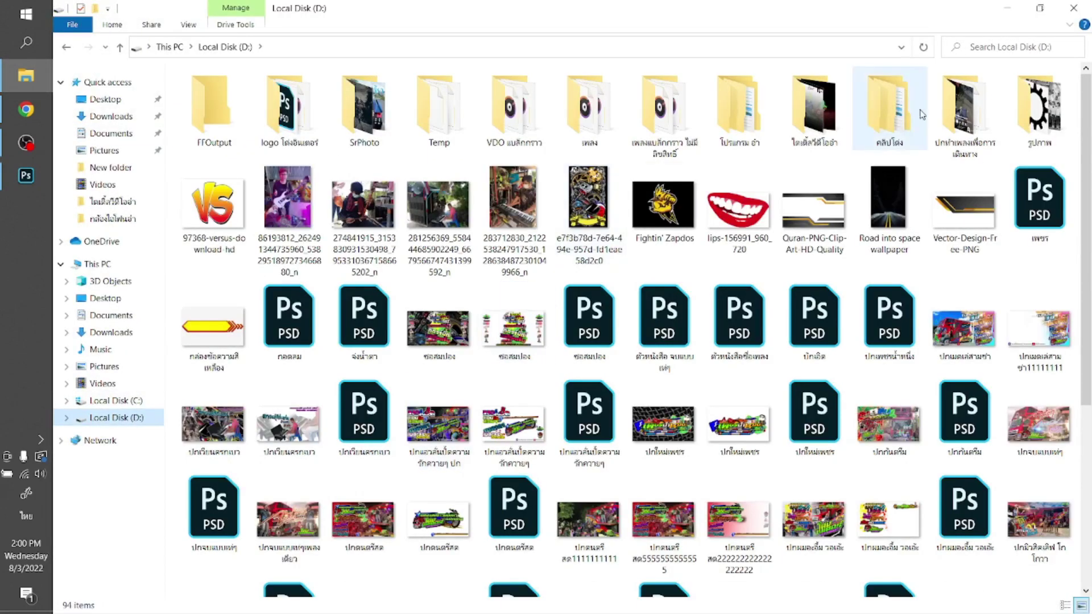
double_click(1040, 108)
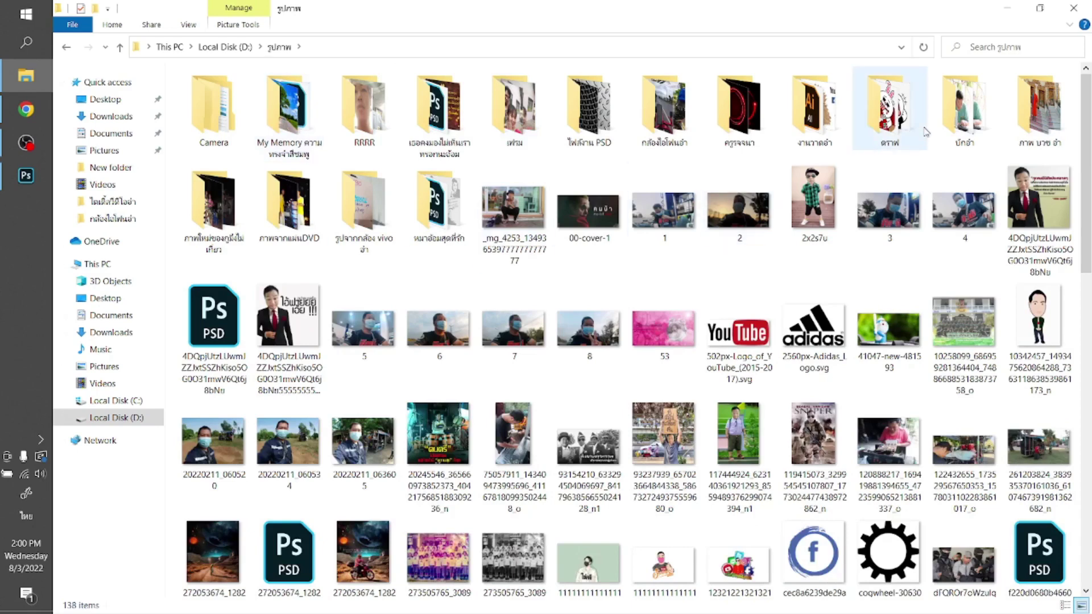
double_click(877, 125)
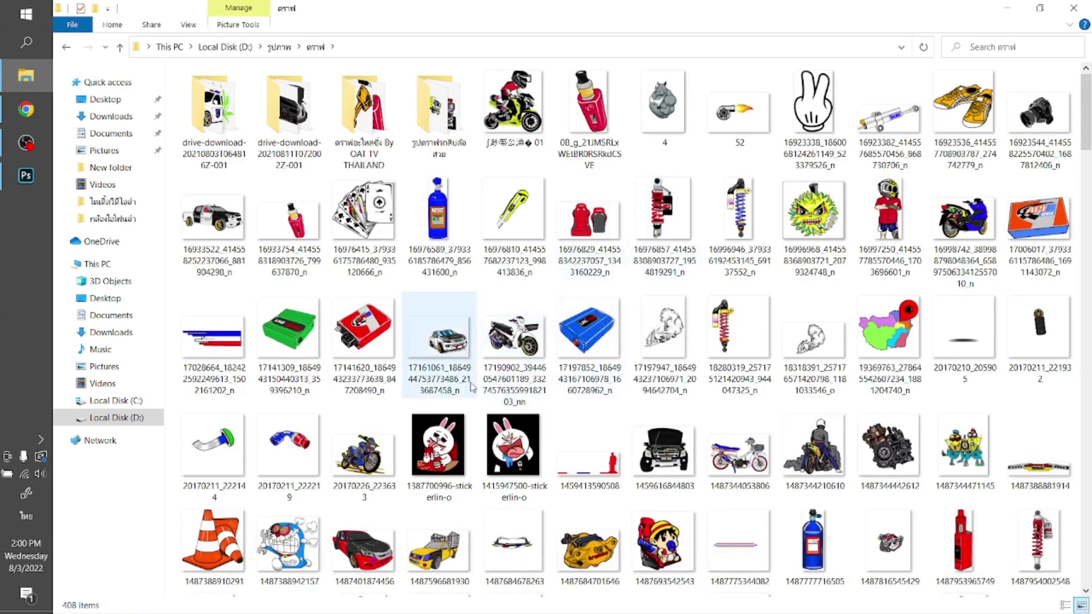
- Scroll through the folder's sticker thumbnails, then back up to the subfolders at the top
scroll(524, 367, down, 3)
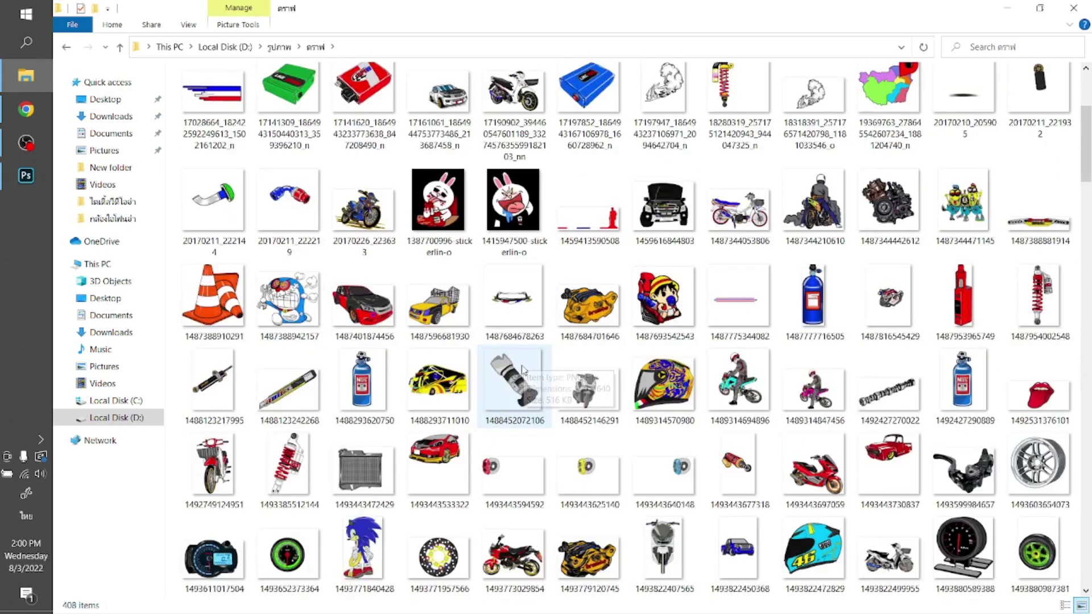
scroll(540, 361, down, 3)
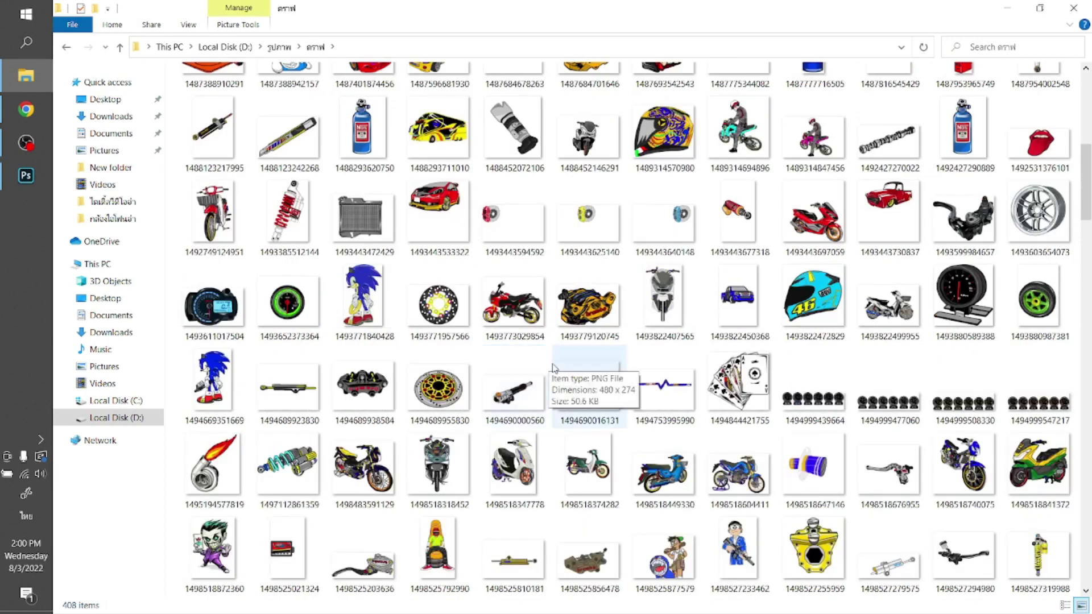
scroll(560, 360, down, 3)
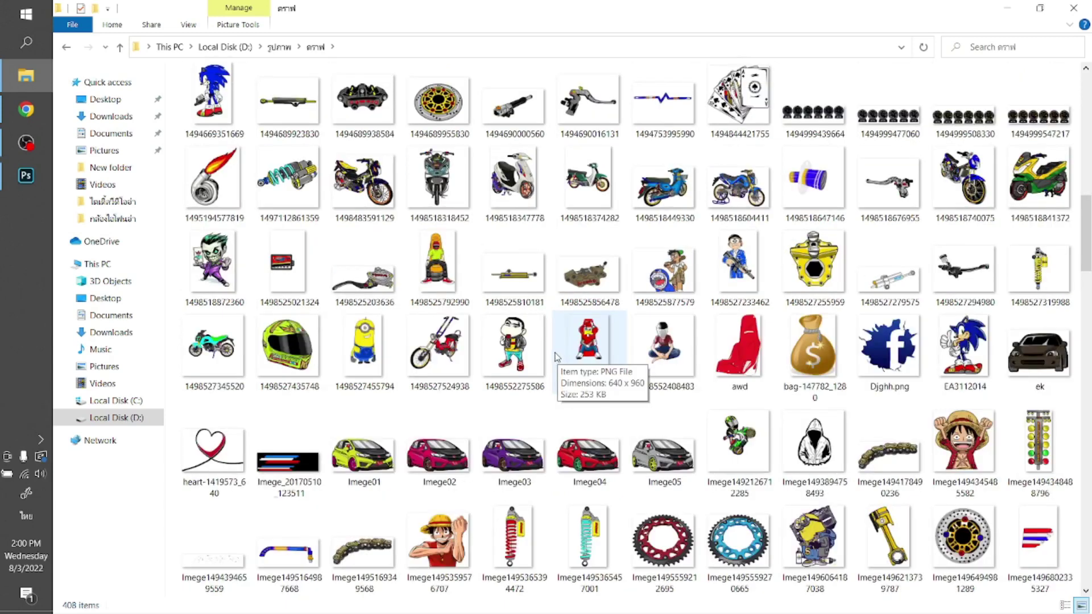
scroll(554, 355, down, 3)
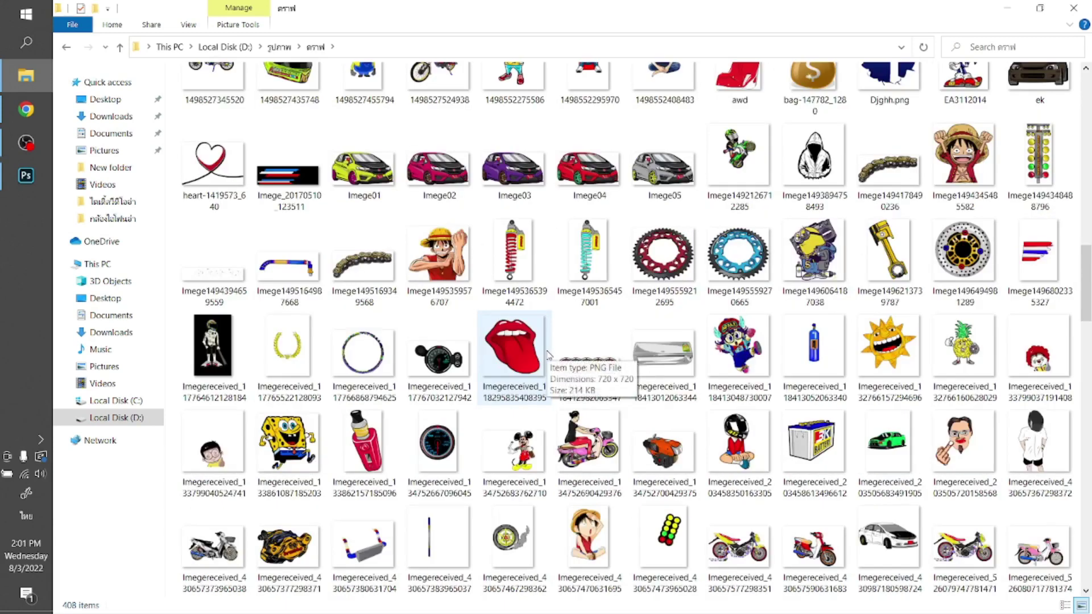
scroll(548, 354, down, 3)
scroll(610, 339, down, 3)
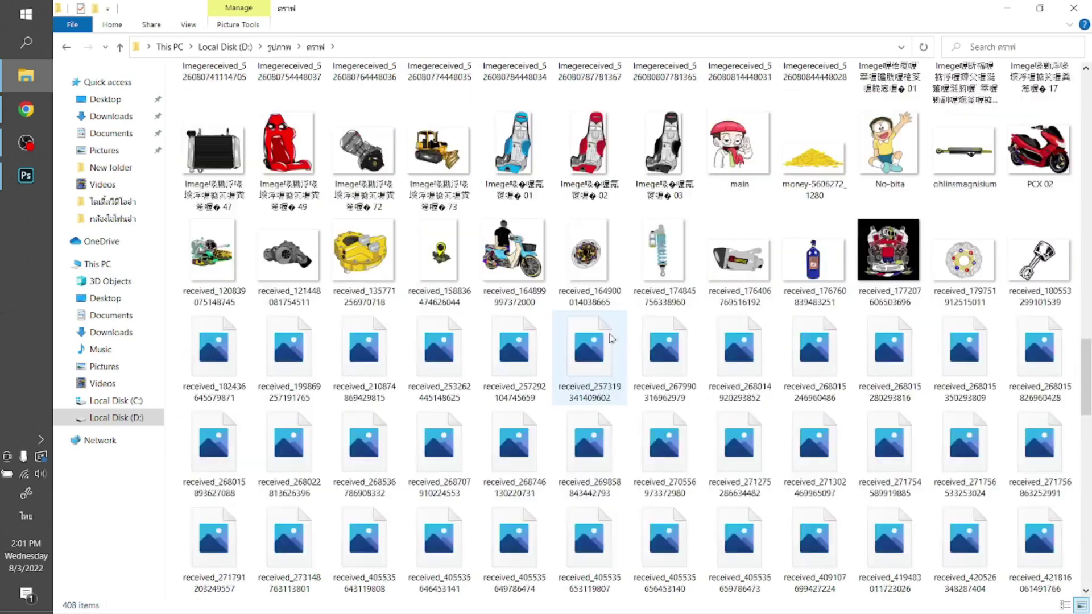
scroll(610, 339, down, 3)
mouse_move(589, 350)
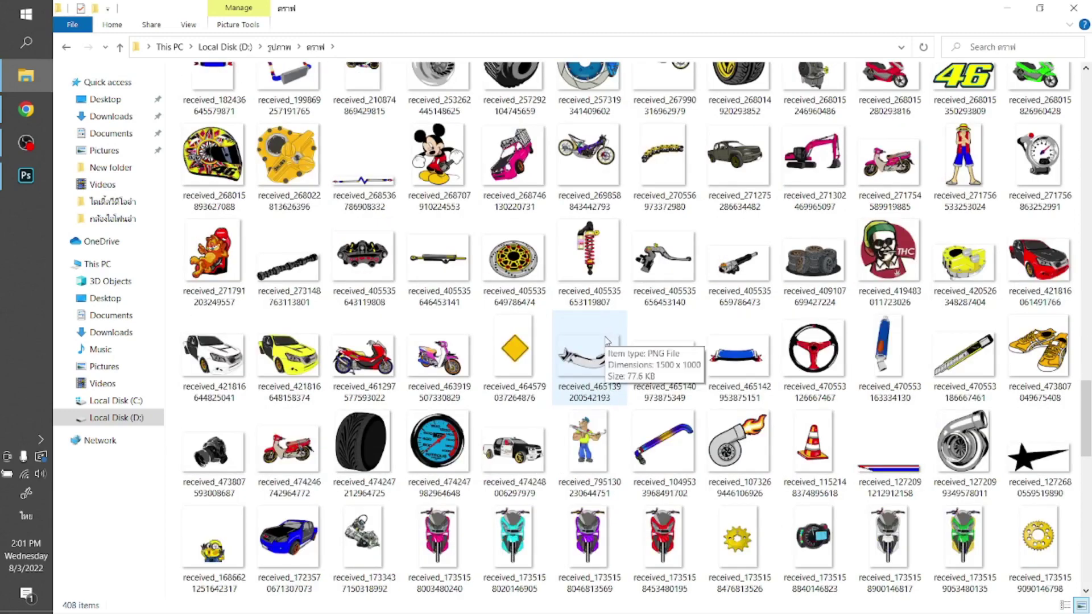
scroll(611, 341, down, 3)
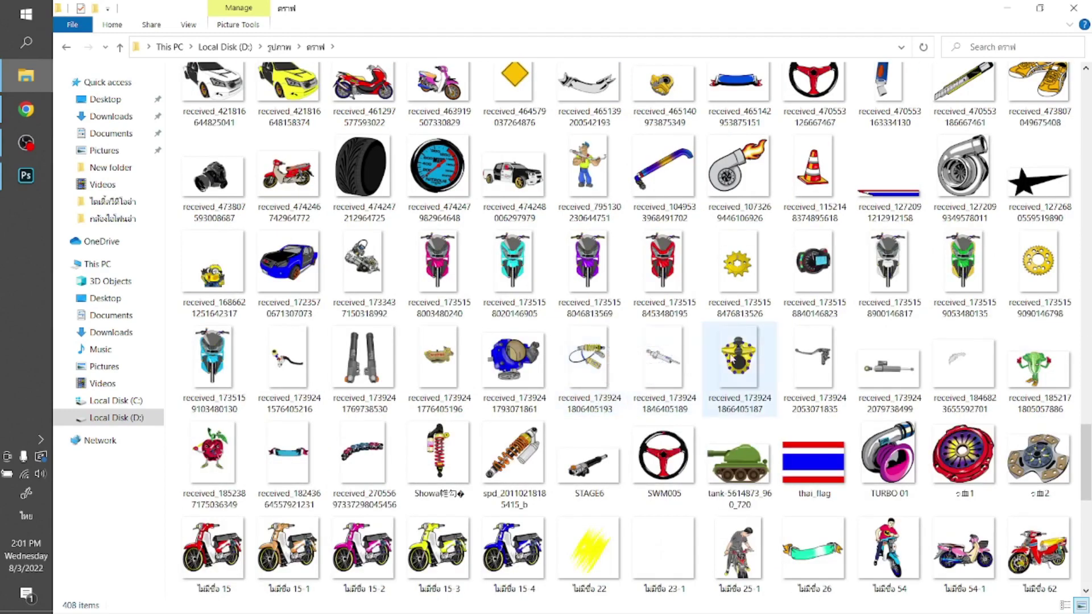
scroll(774, 388, down, 3)
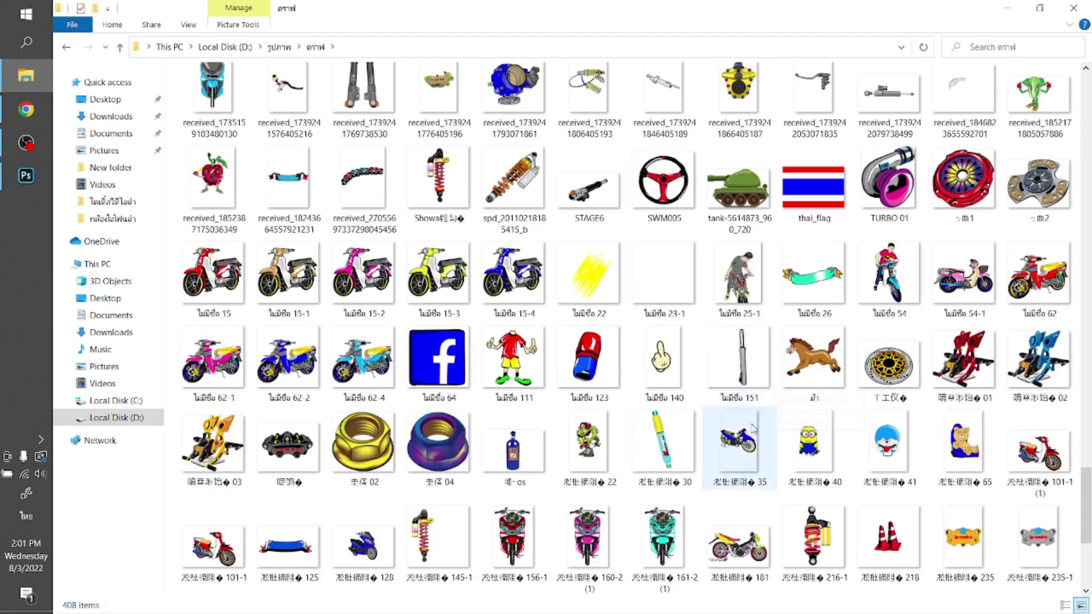
scroll(753, 447, down, 2)
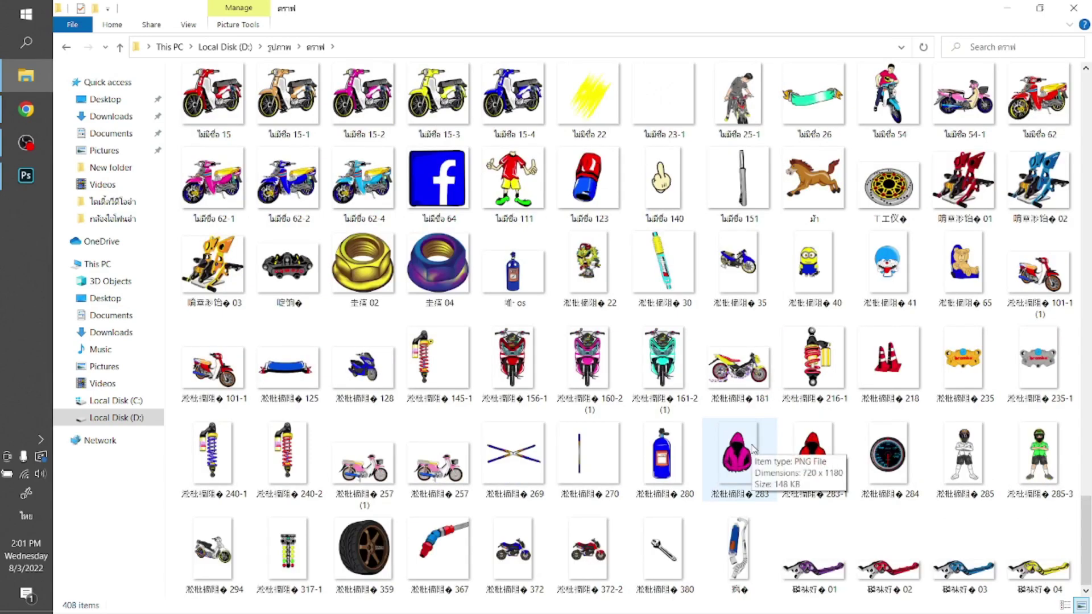
scroll(758, 442, up, 3)
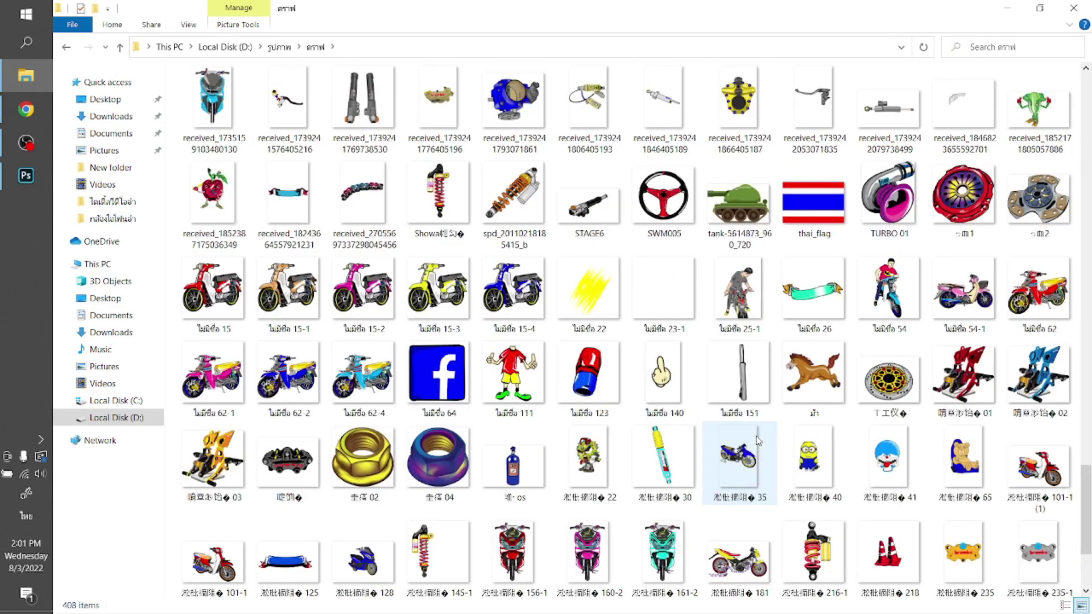
scroll(758, 442, up, 5)
scroll(758, 441, up, 5)
scroll(758, 442, up, 3)
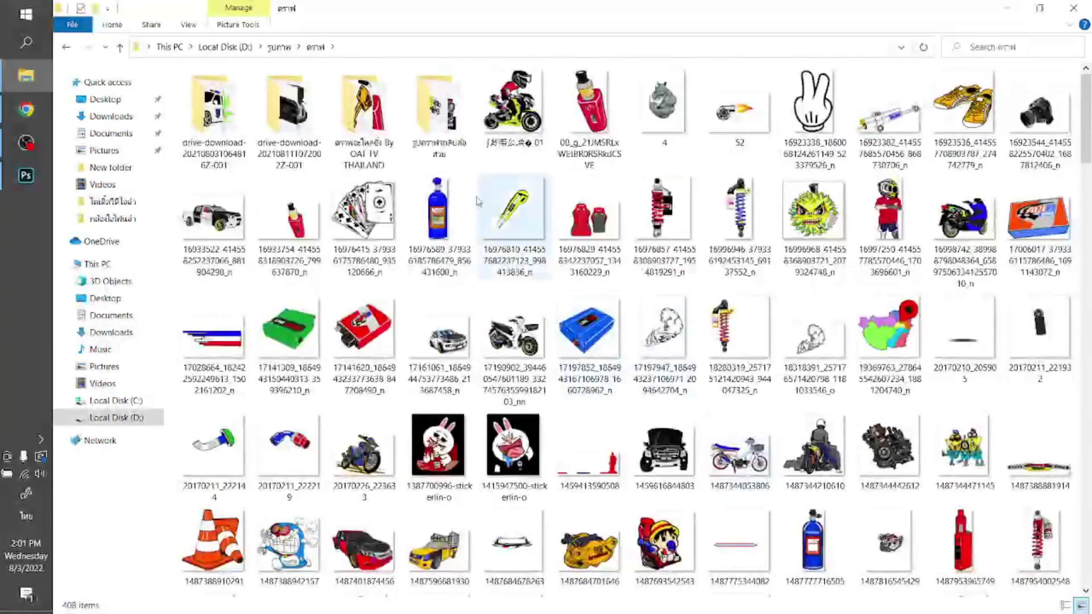
double_click(382, 117)
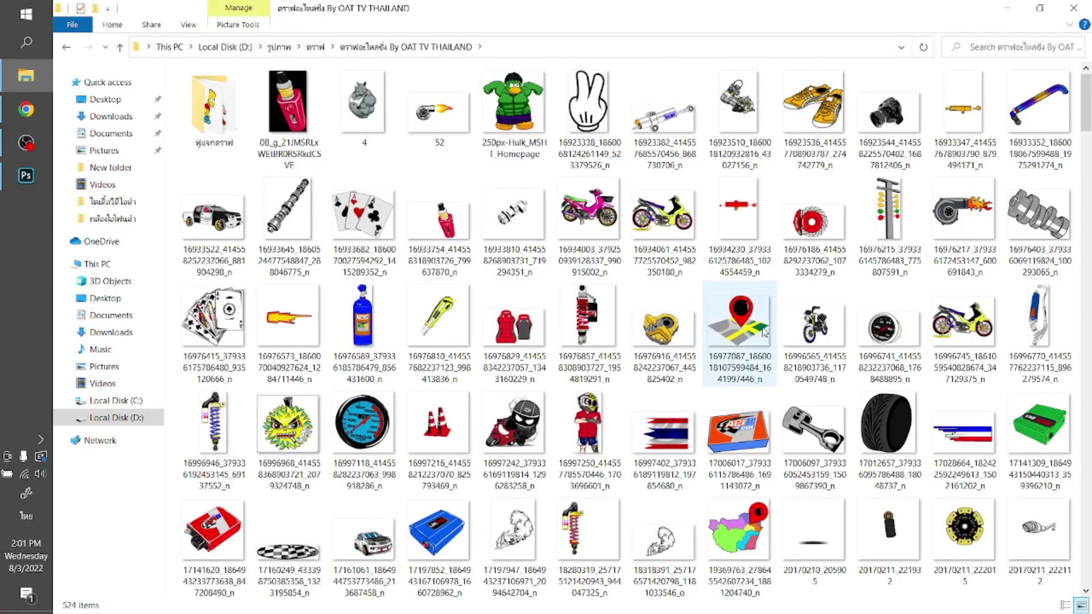
scroll(763, 331, down, 2)
scroll(759, 347, down, 2)
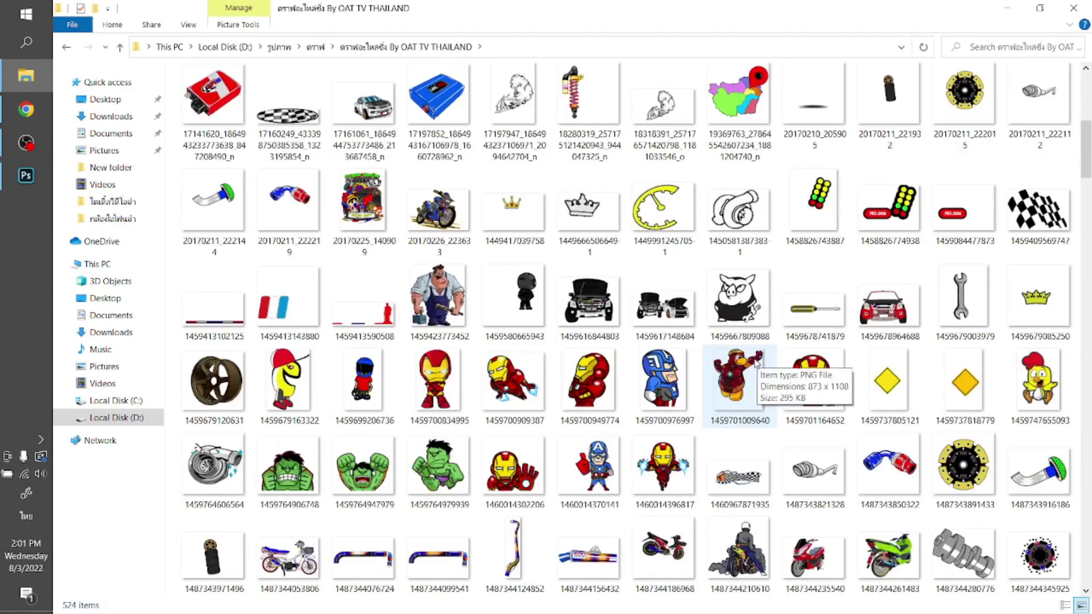
scroll(749, 369, down, 3)
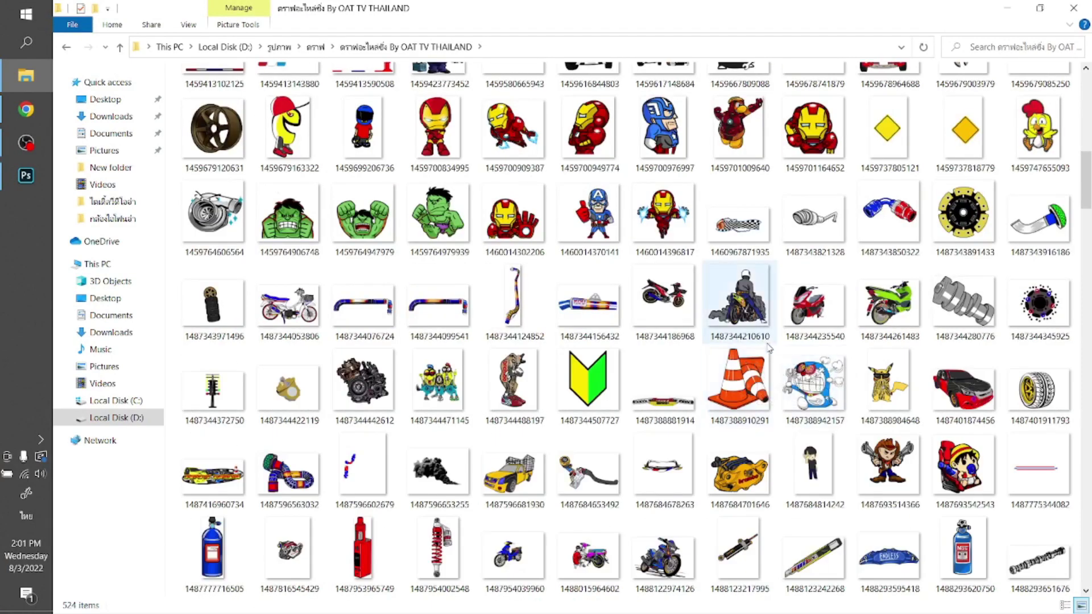
scroll(769, 348, down, 3)
scroll(737, 339, down, 3)
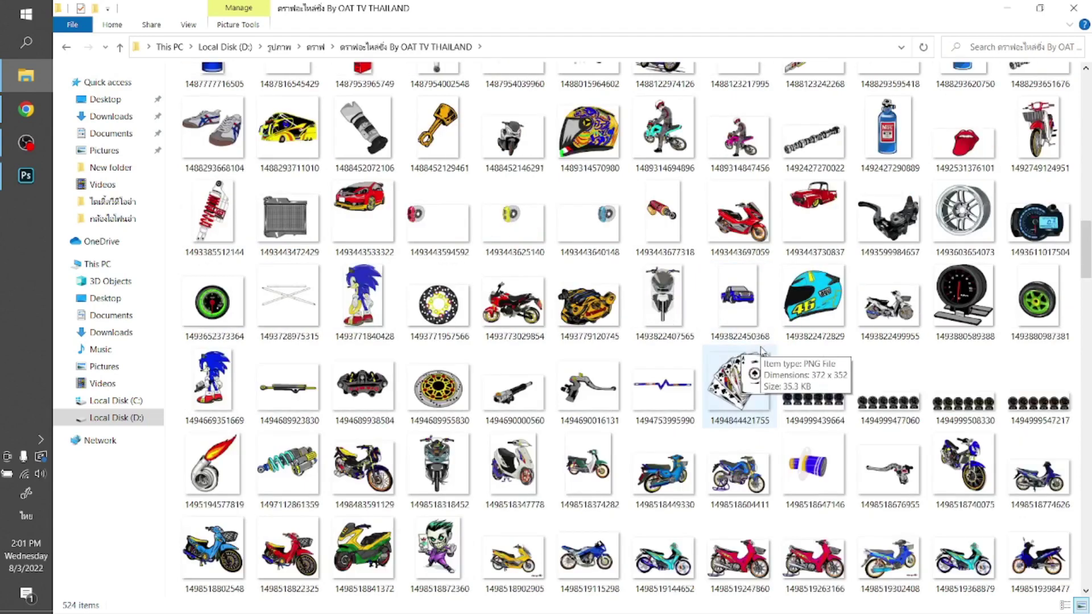
scroll(735, 337, down, 3)
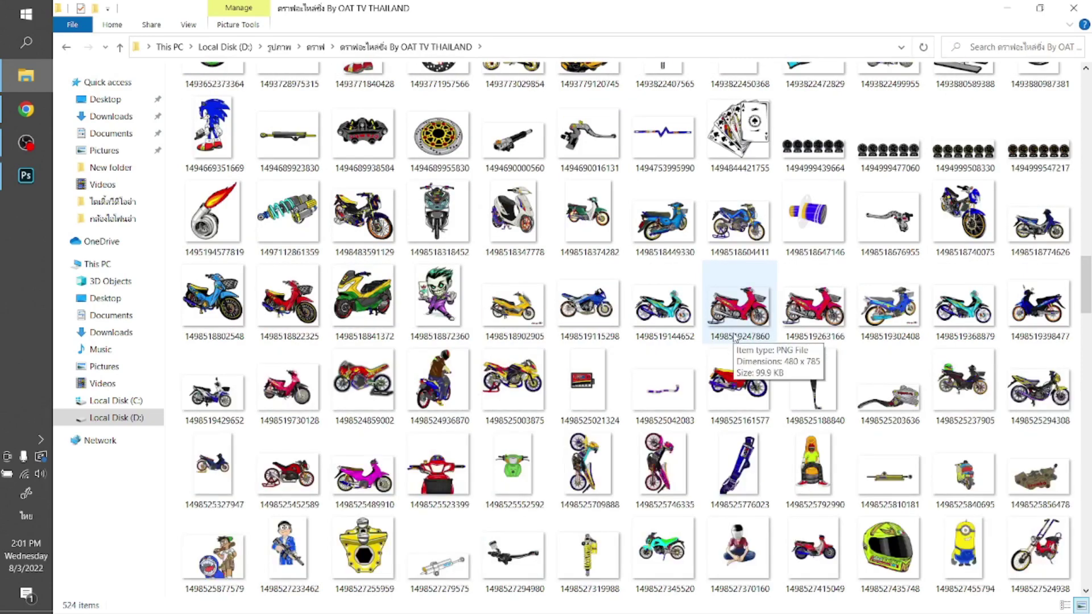
scroll(733, 337, down, 3)
scroll(734, 337, down, 3)
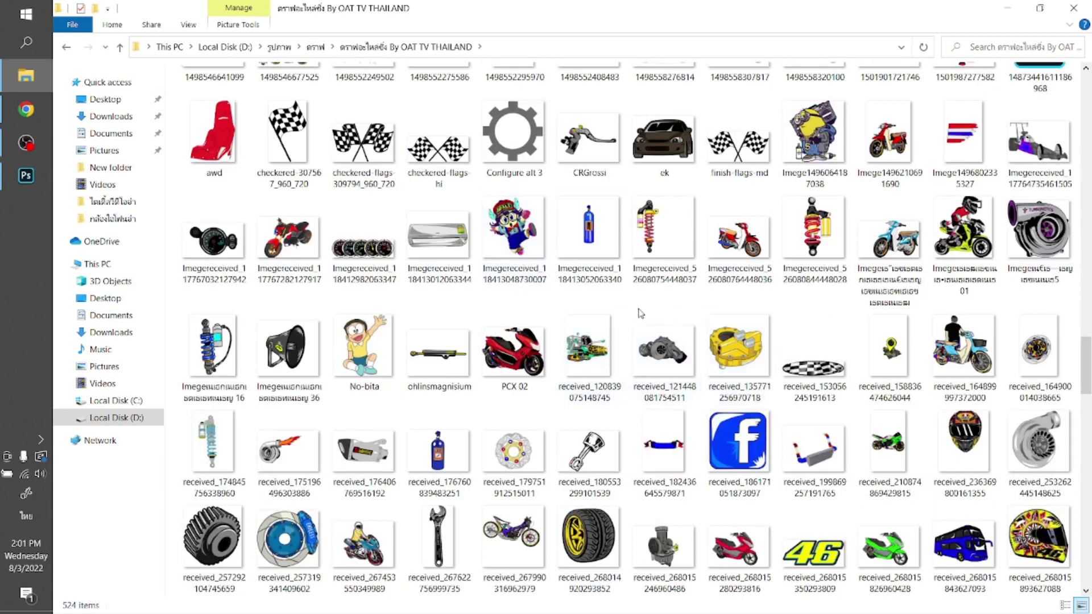
scroll(642, 314, down, 3)
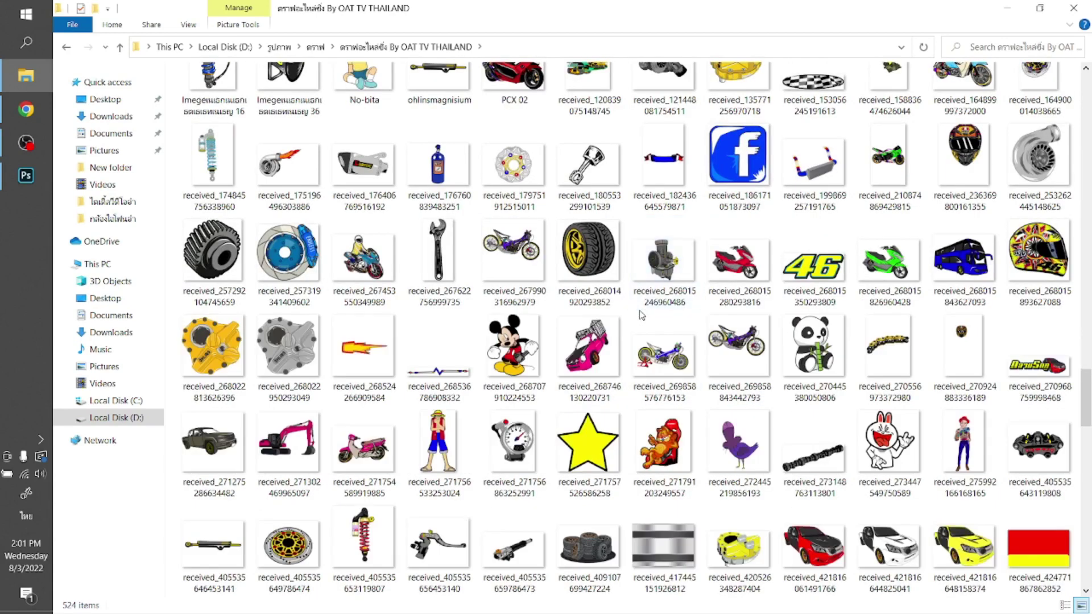
scroll(641, 313, down, 3)
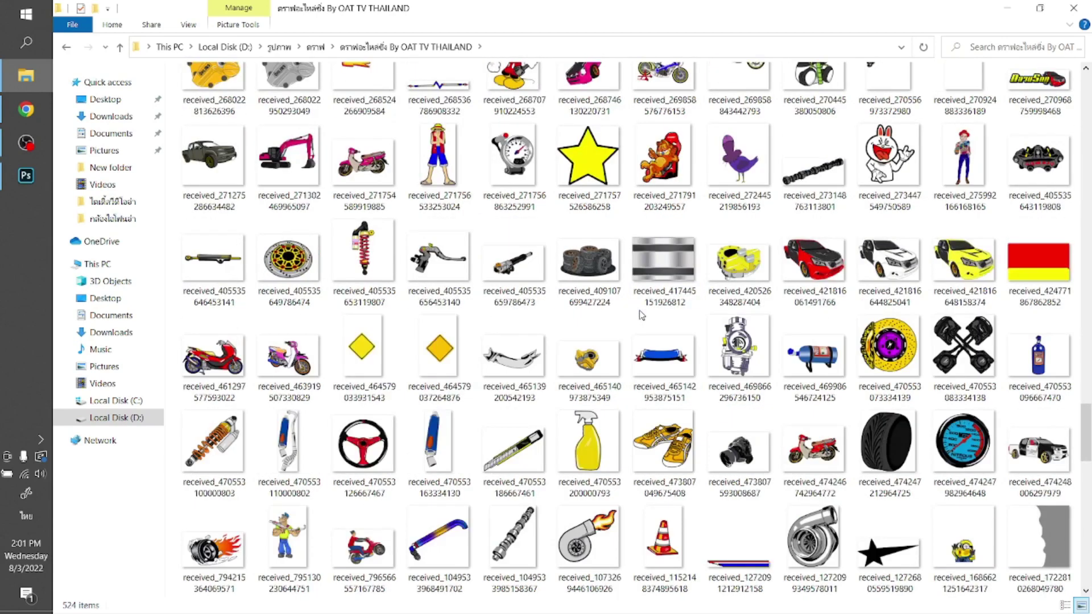
click(455, 449)
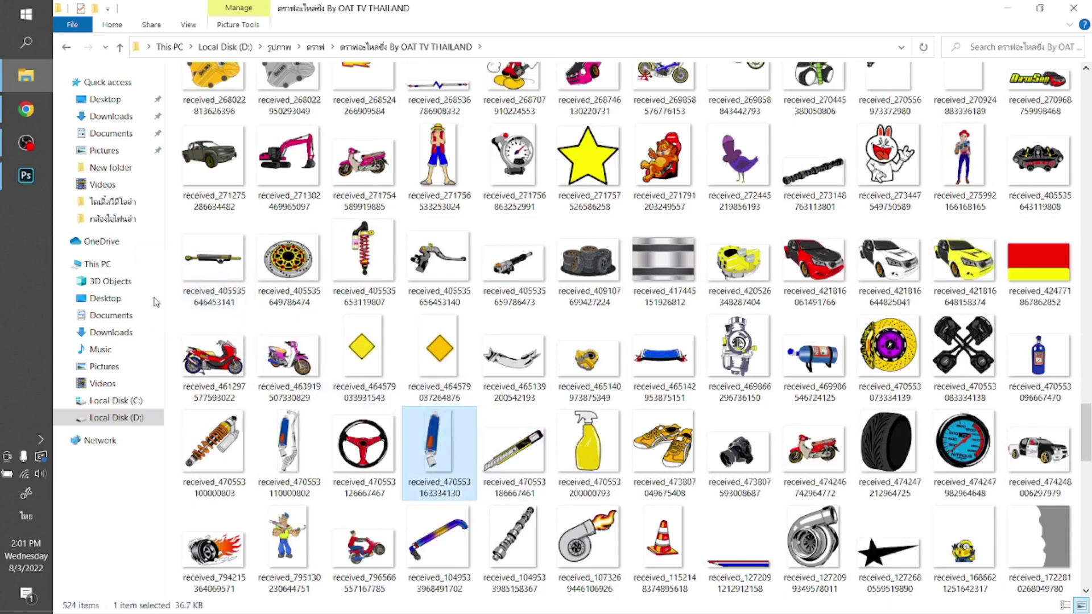
- Paste the exhaust pipe image into the title design and rotate it 90°
click(19, 181)
key(ctrl+v)
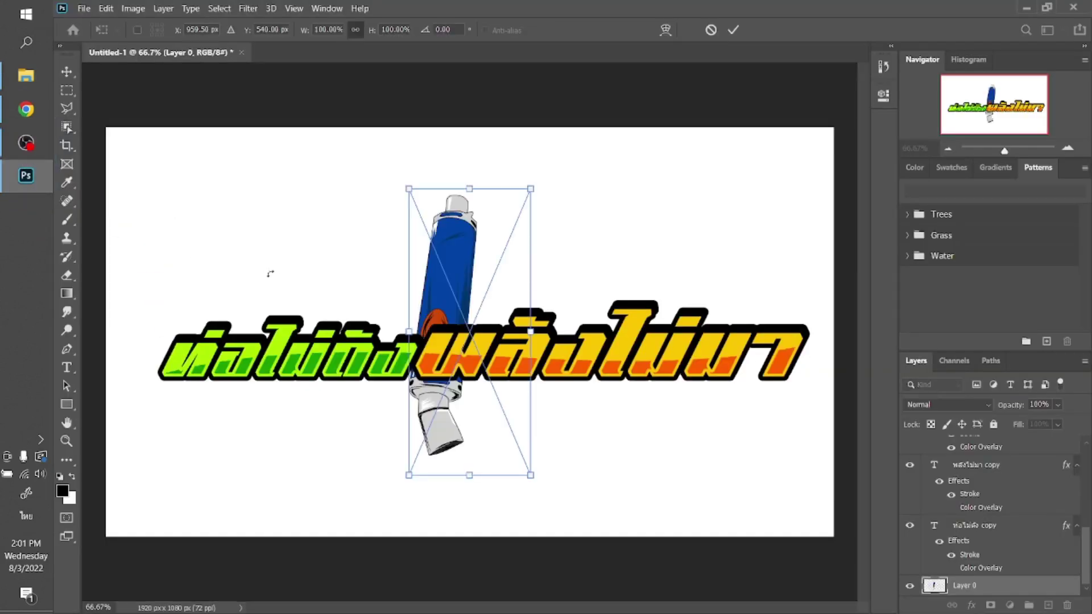
key(Return)
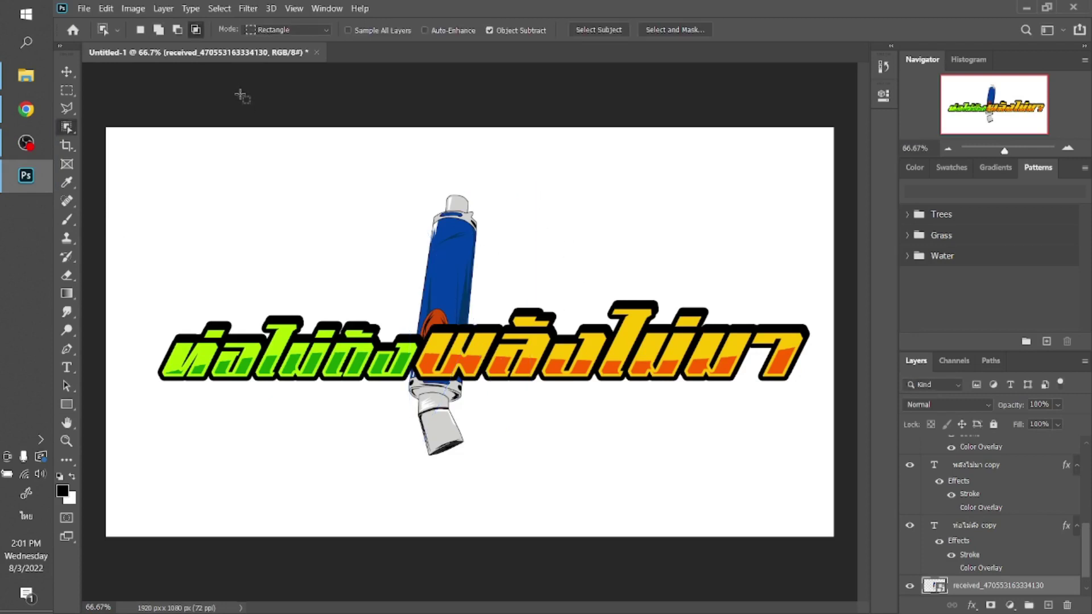
key(v)
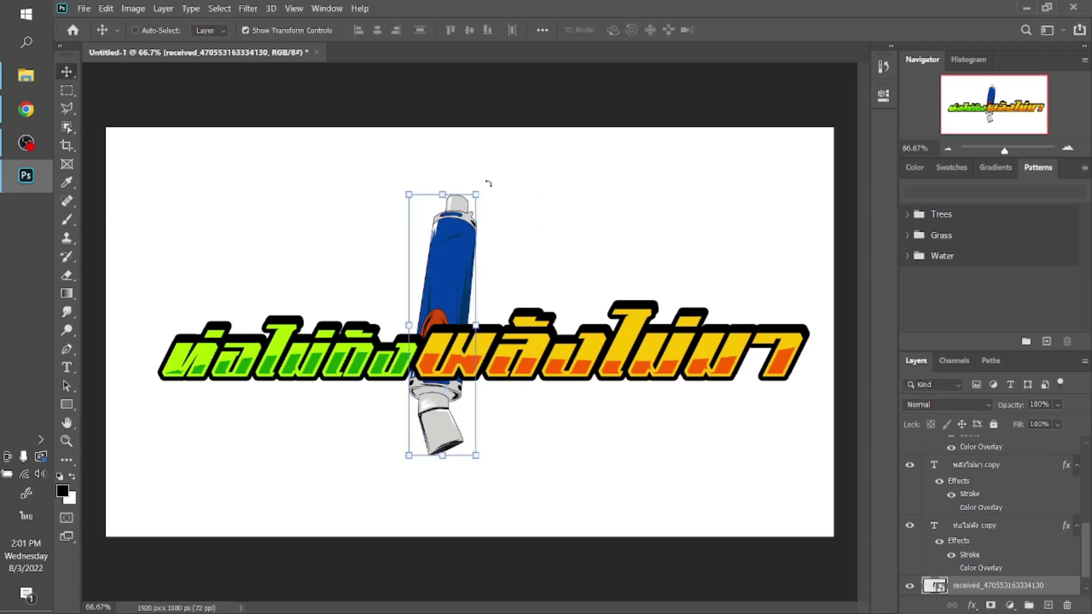
key(ctrl+t)
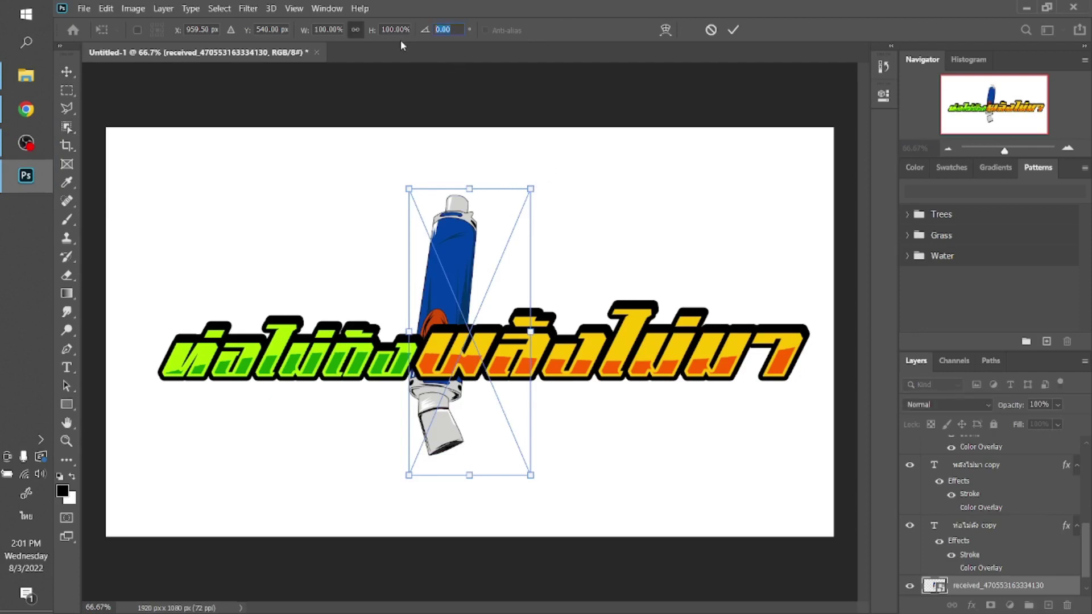
text(90)
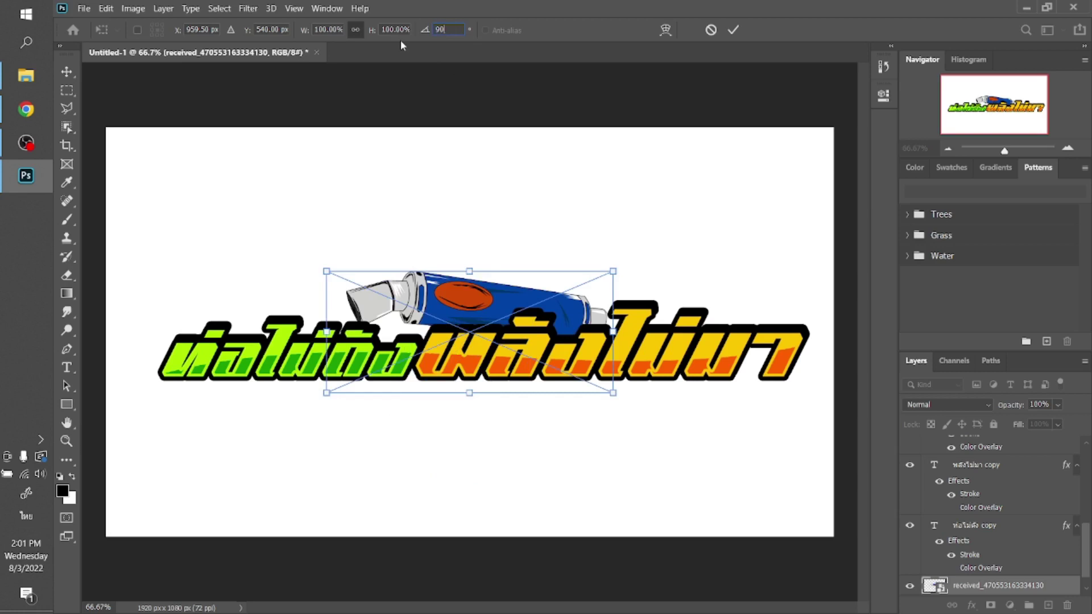
key(Return)
- Enlarge the pipe to about 272% and position it behind the title, spanning the canvas
drag(616, 394, 844, 491)
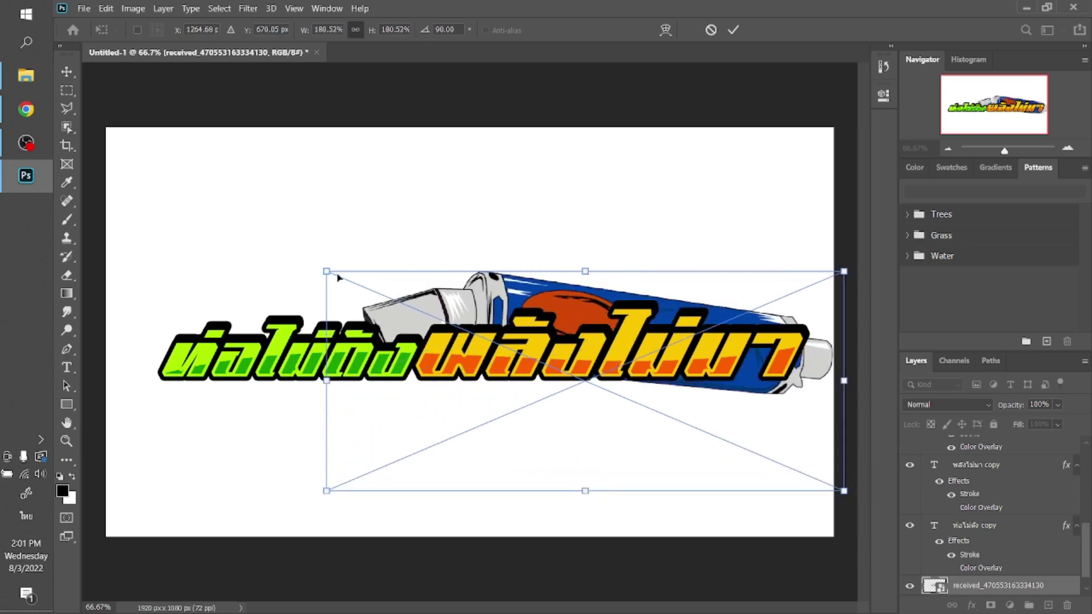
drag(327, 271, 130, 213)
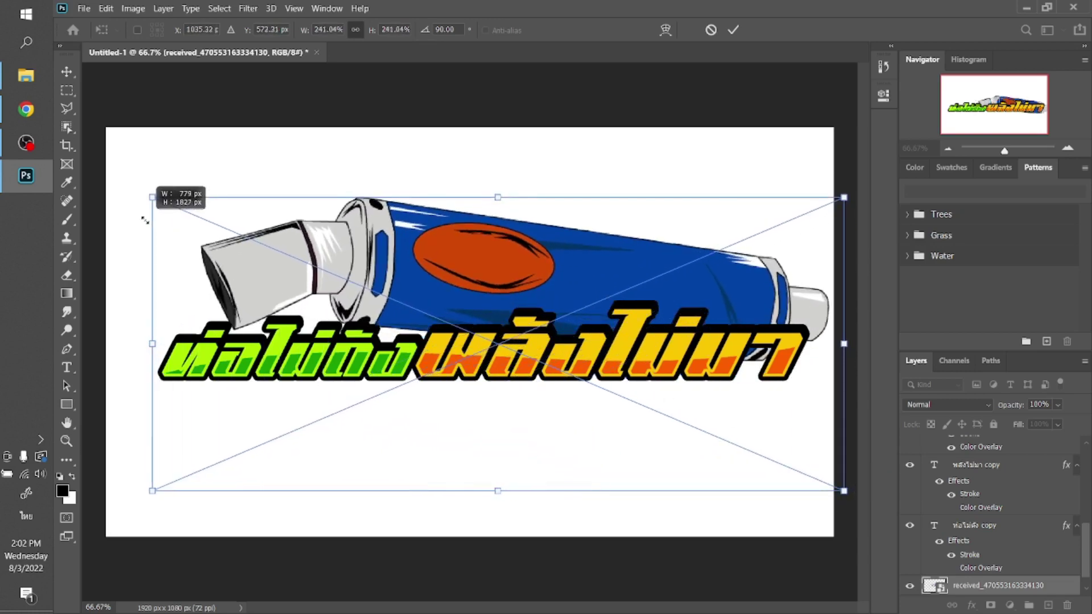
key(Return)
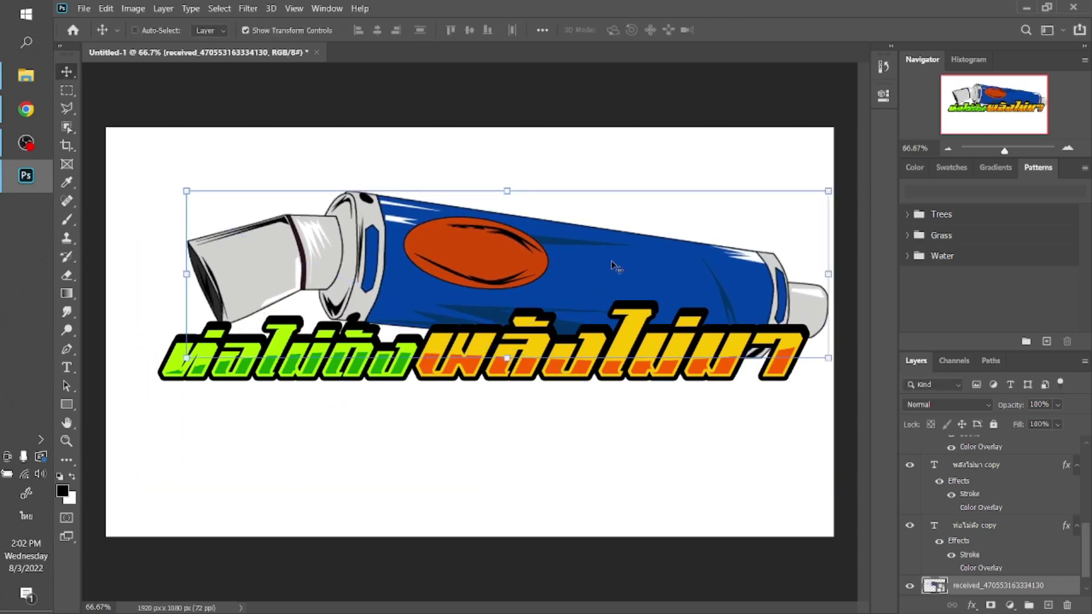
mouse_move(588, 268)
mouse_down()
mouse_move(516, 339)
mouse_move(565, 369)
mouse_up()
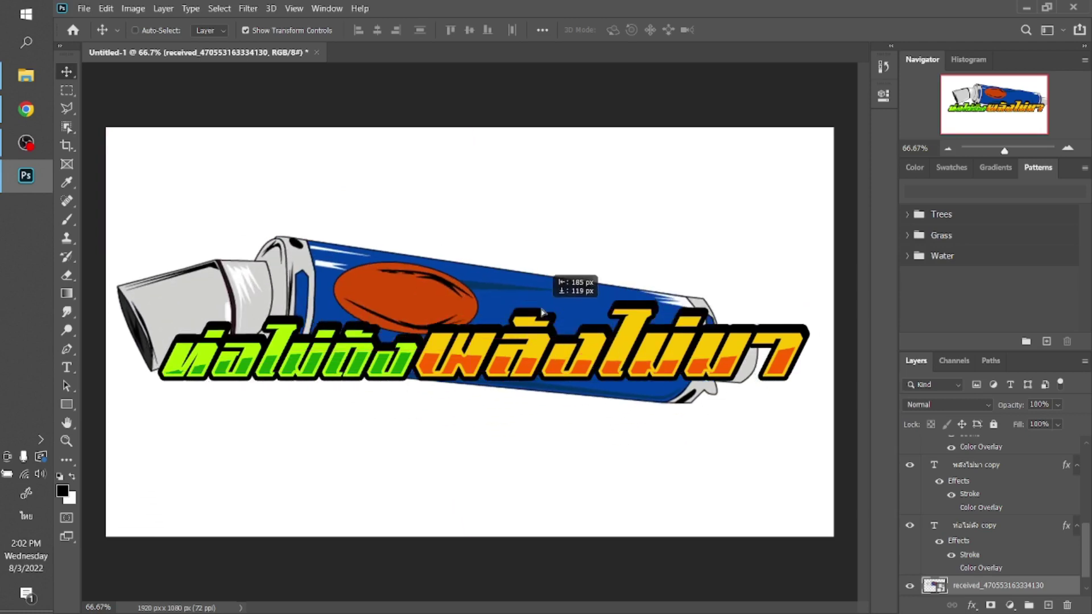
drag(564, 369, 540, 313)
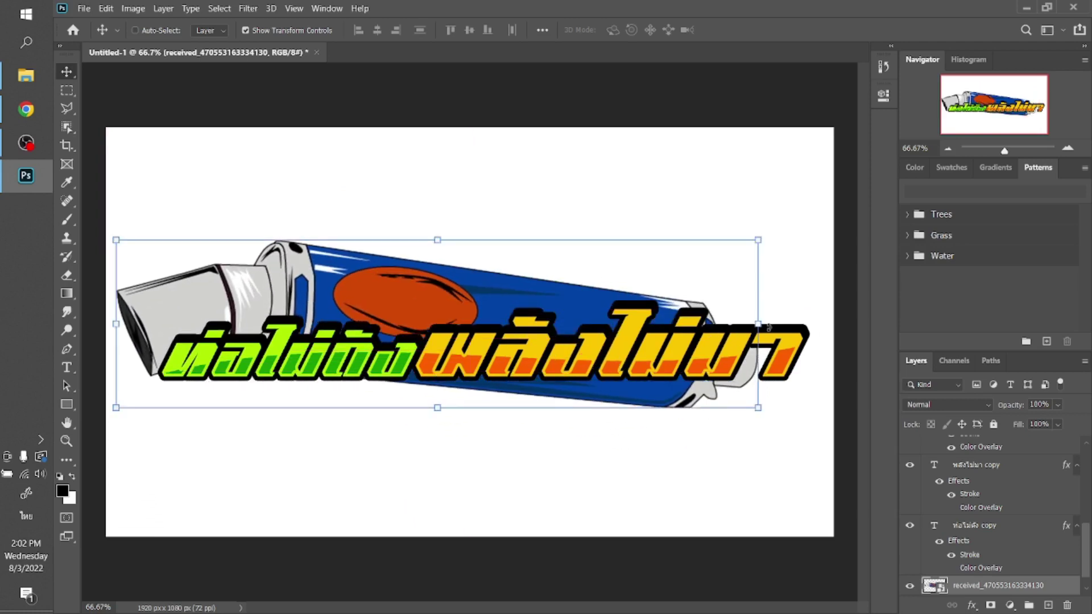
mouse_move(757, 324)
mouse_down()
mouse_move(820, 402)
mouse_move(846, 413)
mouse_move(887, 398)
mouse_up()
key(Return)
drag(565, 292, 537, 314)
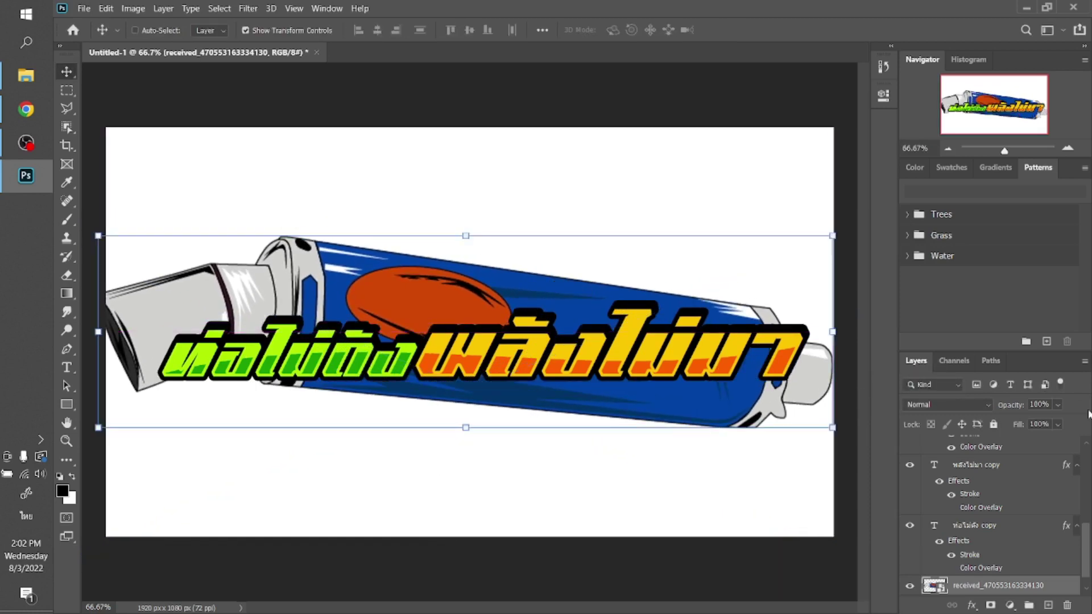
- Shrink the title and pipe together and centre them on the canvas
scroll(1021, 560, up, 5)
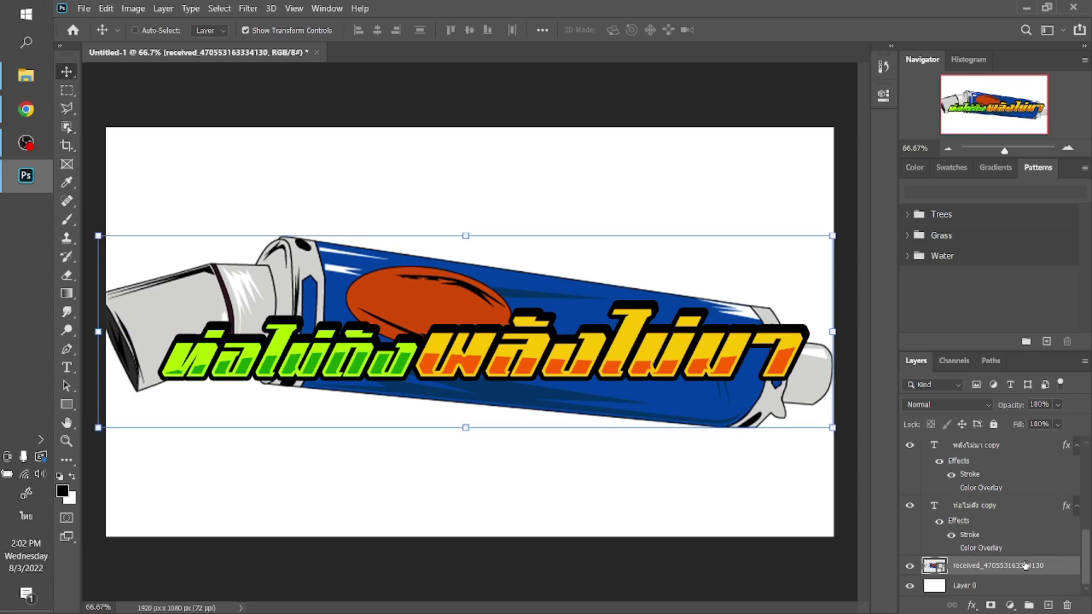
shift+click(991, 455)
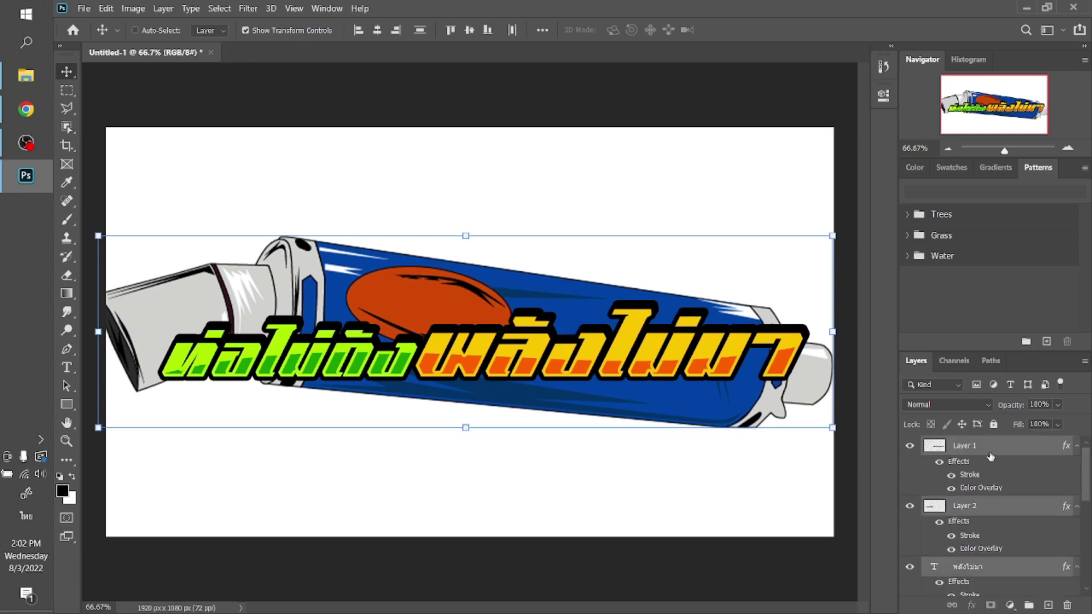
drag(832, 235, 730, 263)
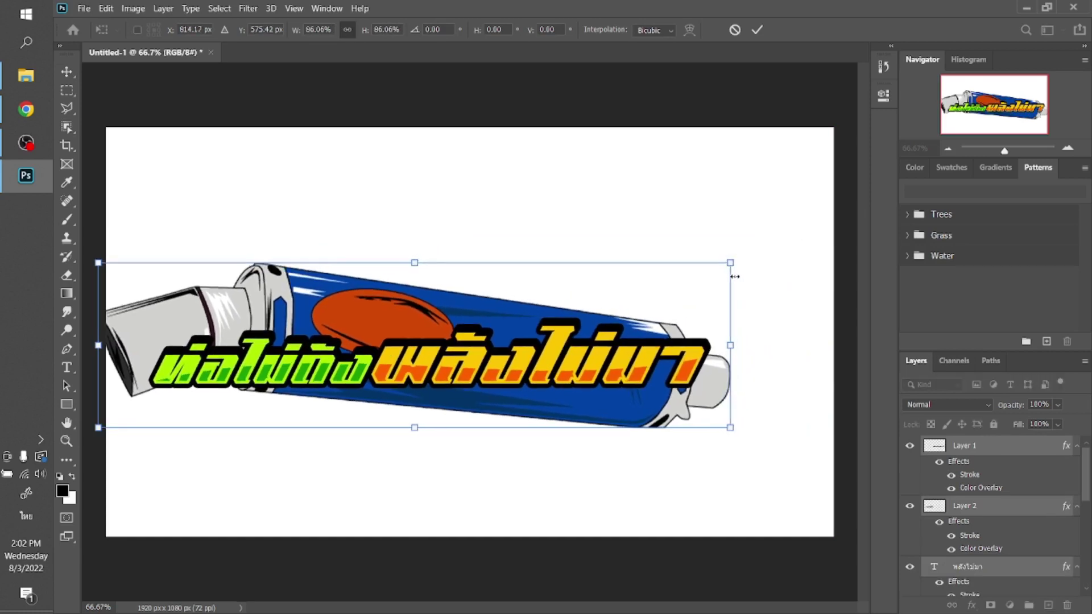
drag(513, 340, 555, 320)
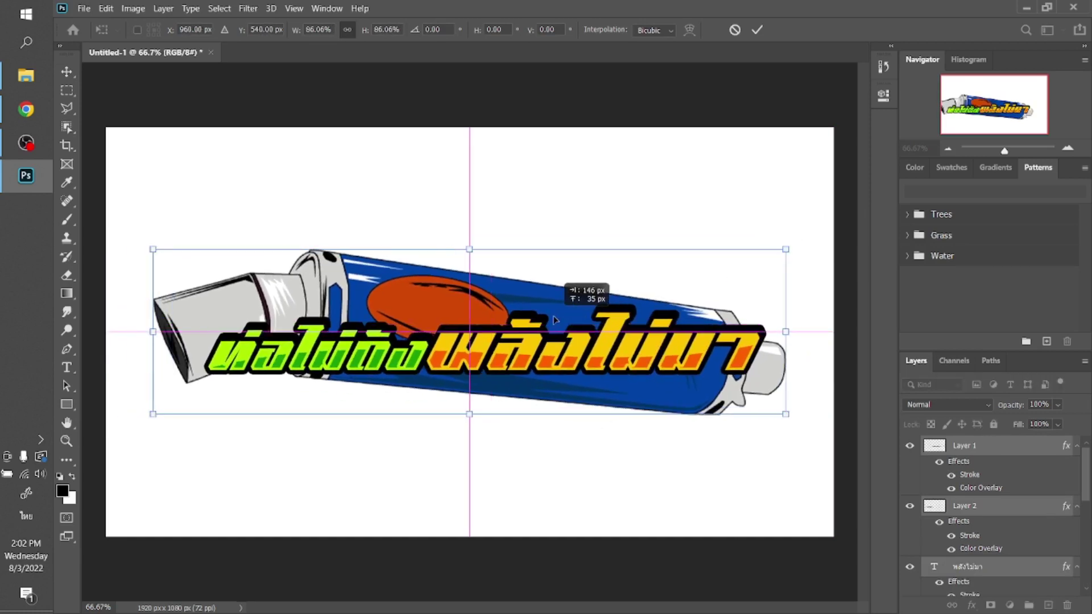
key(Return)
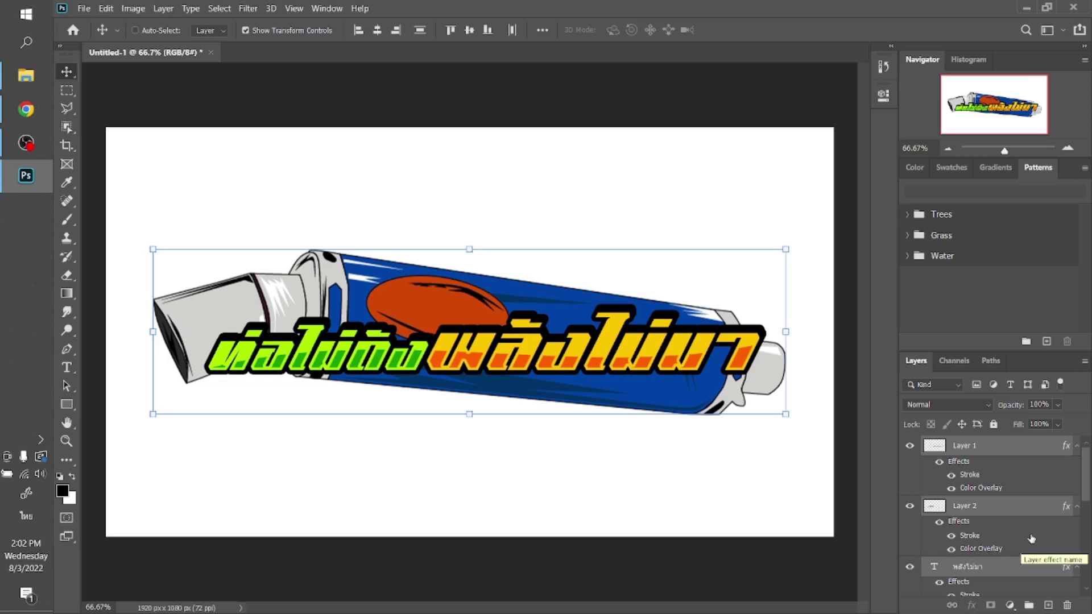
- Group the two title text layers and the pipe image layer as Group 1
scroll(1030, 538, down, 3)
scroll(1023, 562, down, 2)
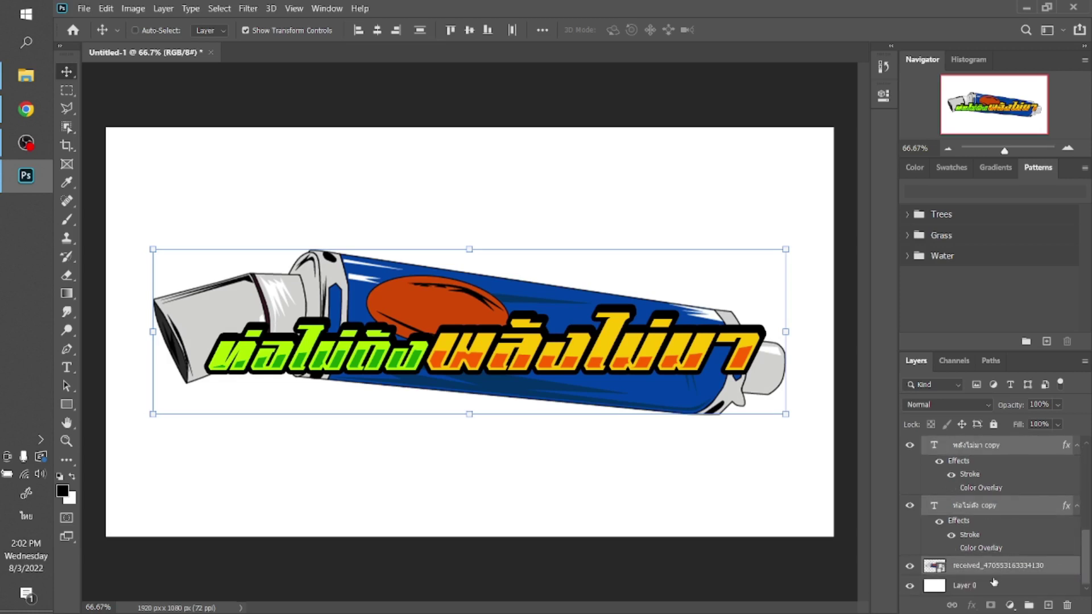
click(1028, 606)
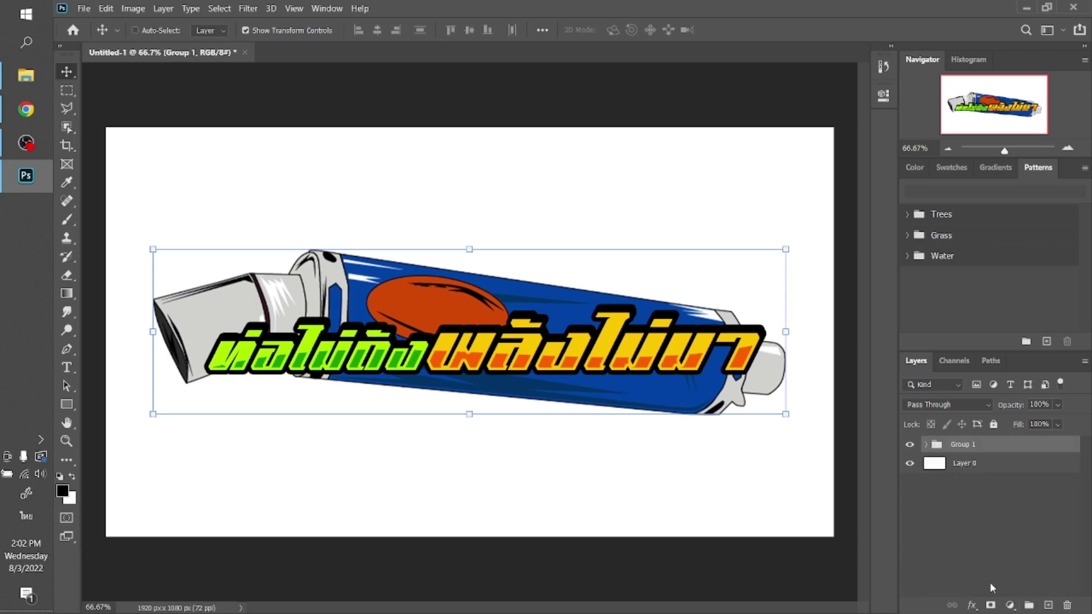
click(972, 605)
- Add a Stroke effect to Group 1 positioned Outside, initially near-black
click(996, 497)
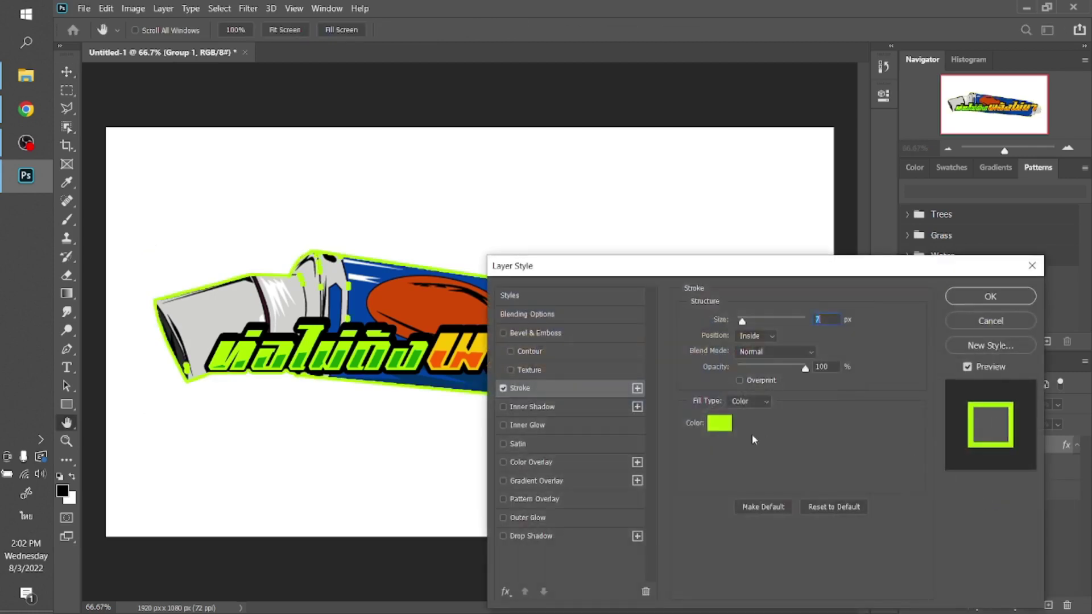
click(719, 423)
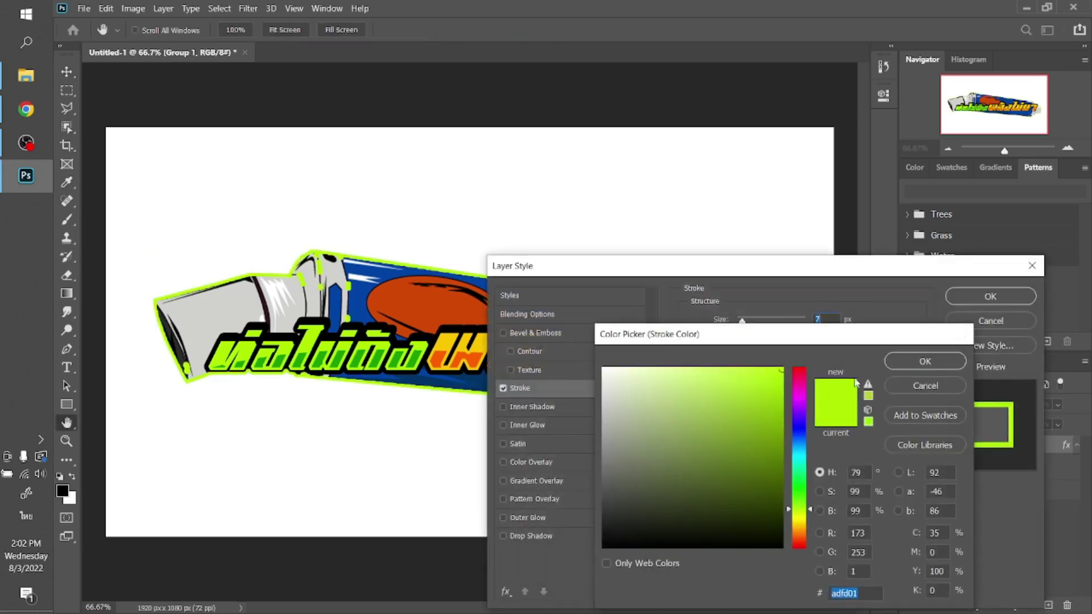
click(908, 387)
click(755, 336)
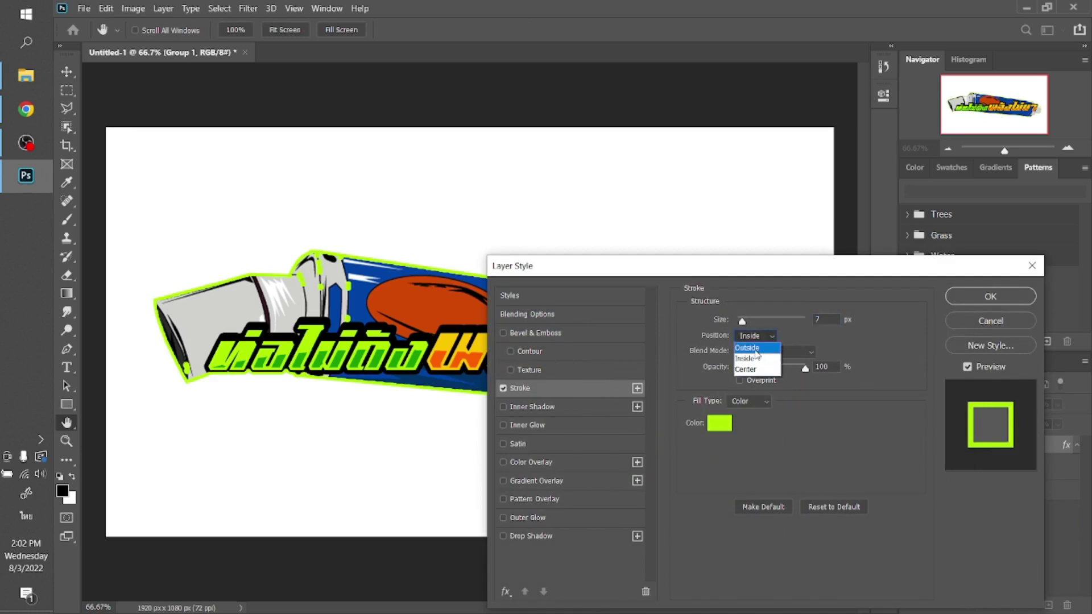
click(756, 348)
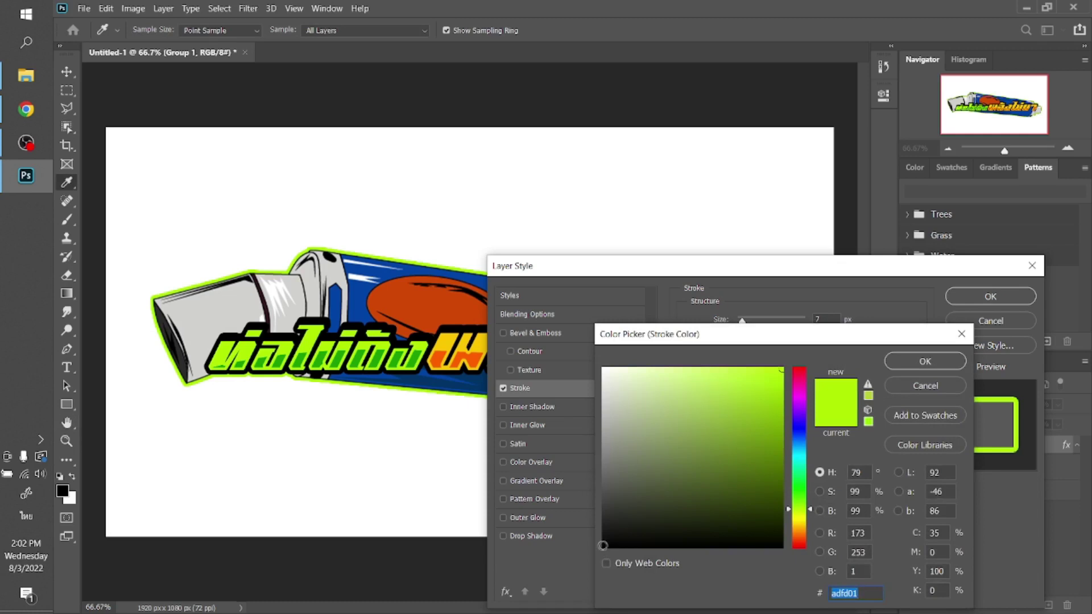
click(603, 546)
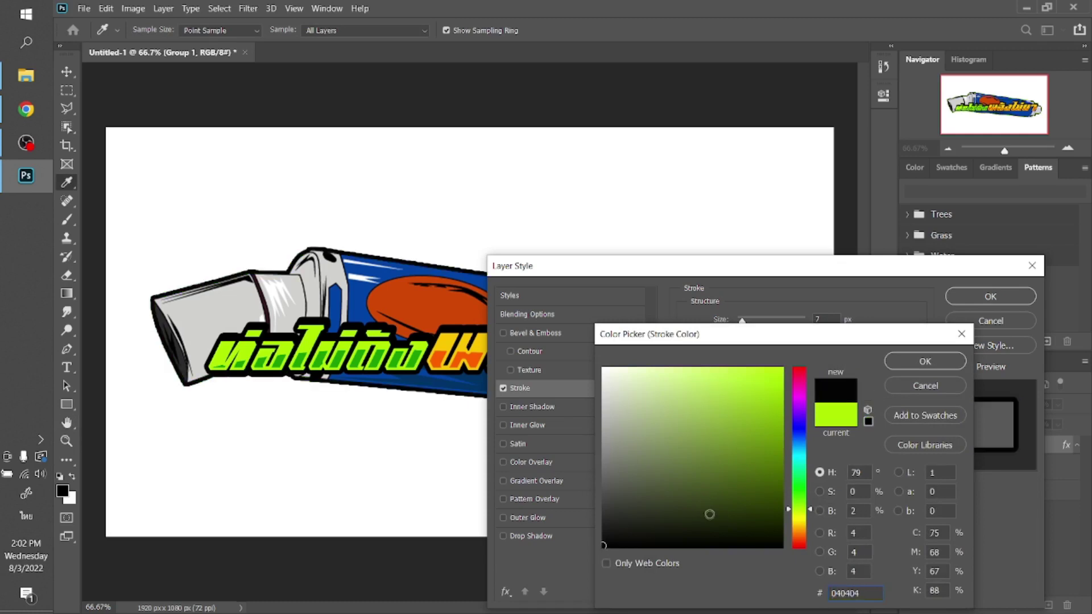
key(space)
- Make the stroke 17 px and yellow fdc501, sampled from the lettering
drag(824, 276, 794, 415)
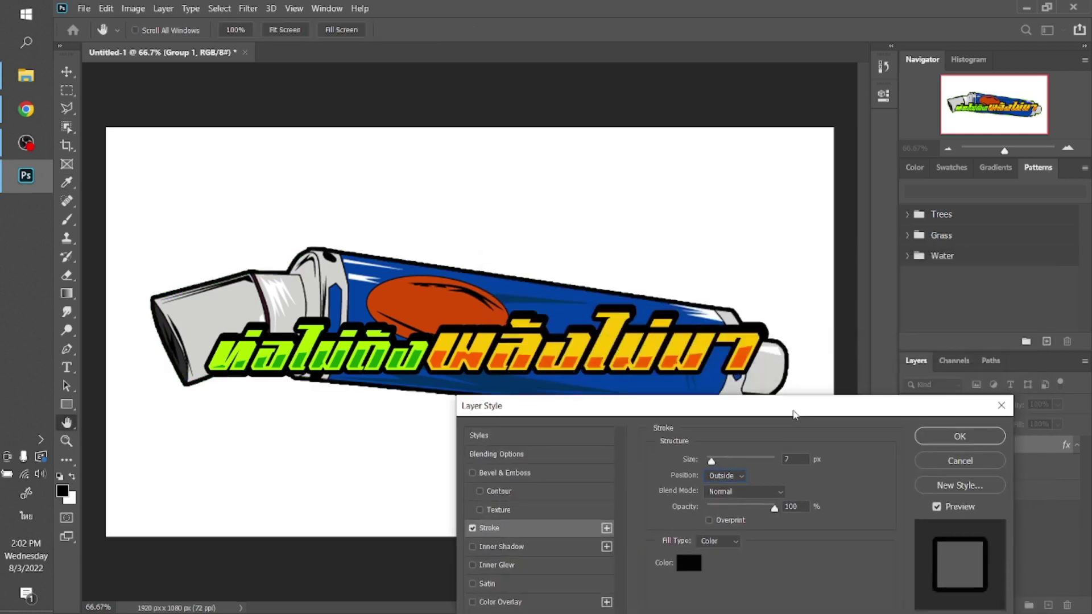
scroll(798, 459, up, 3)
scroll(798, 459, up, 3)
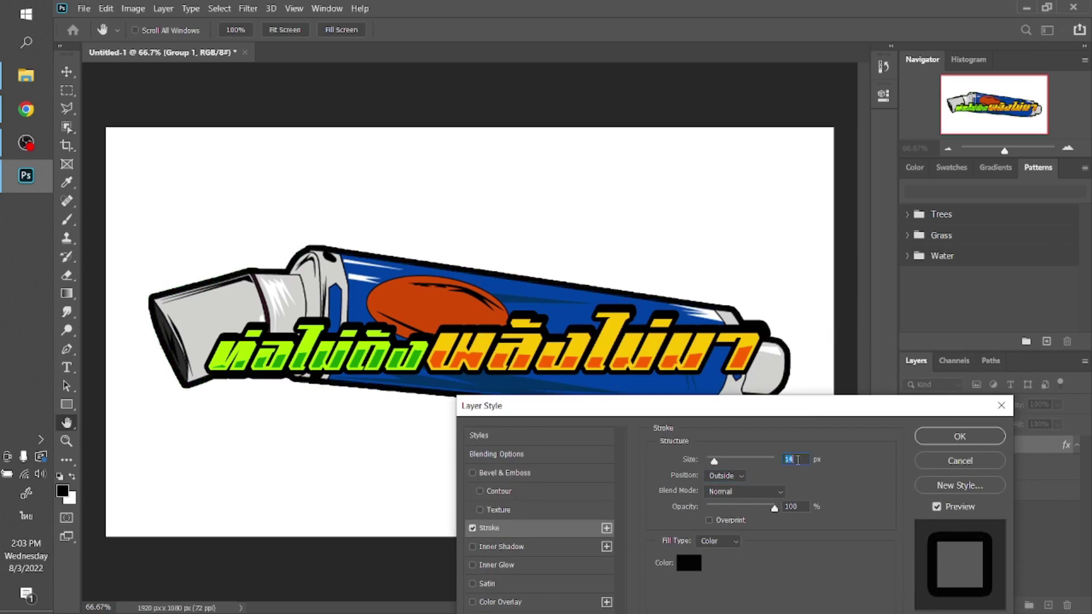
scroll(798, 460, up, 3)
scroll(798, 460, up, 4)
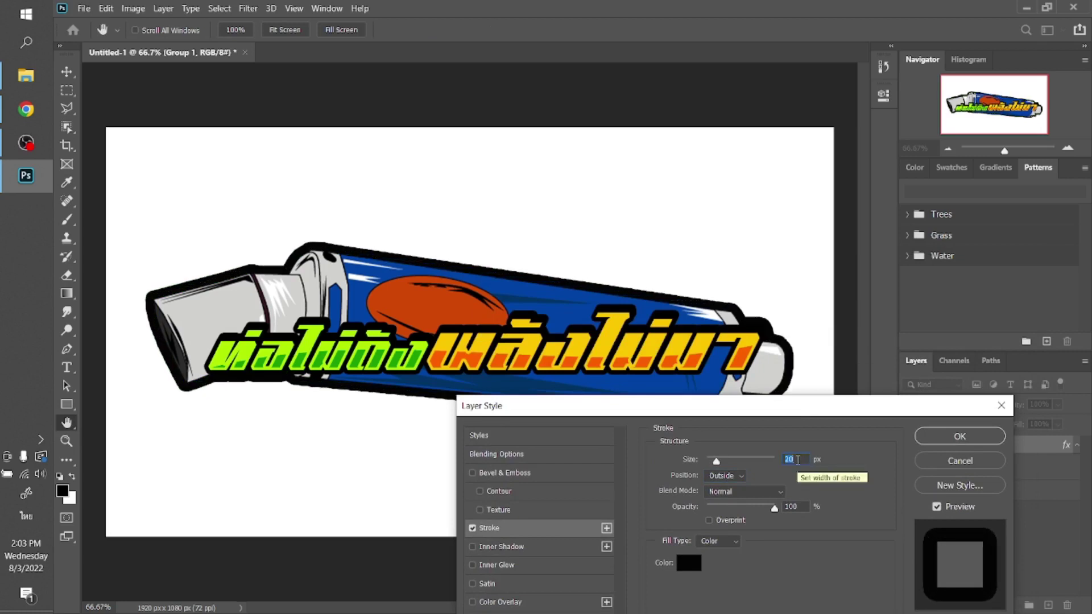
scroll(797, 459, down, 2)
scroll(798, 459, down, 1)
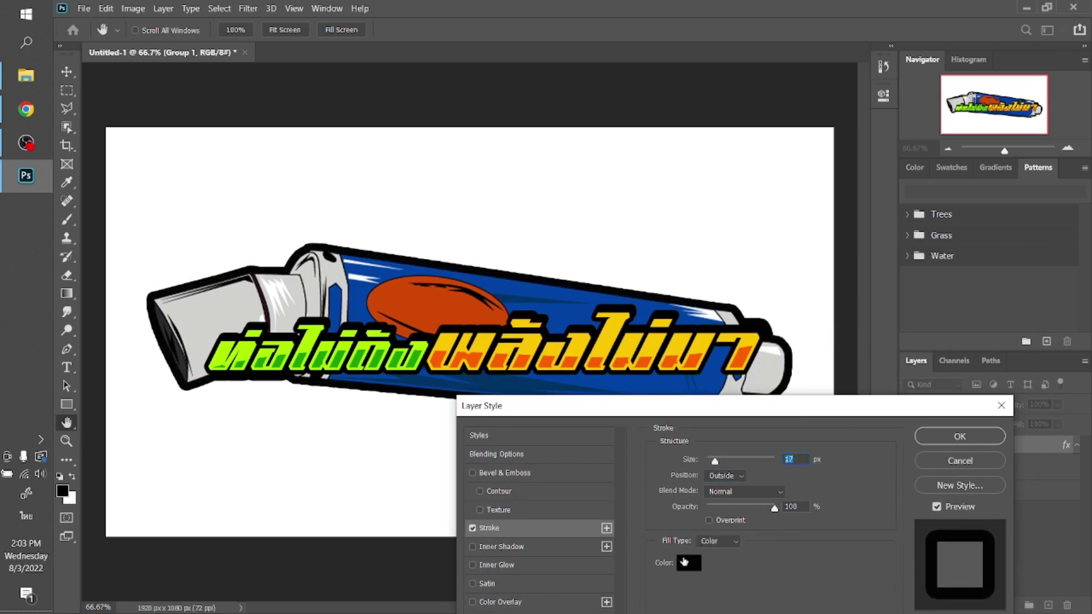
click(684, 564)
text(b5b7b1)
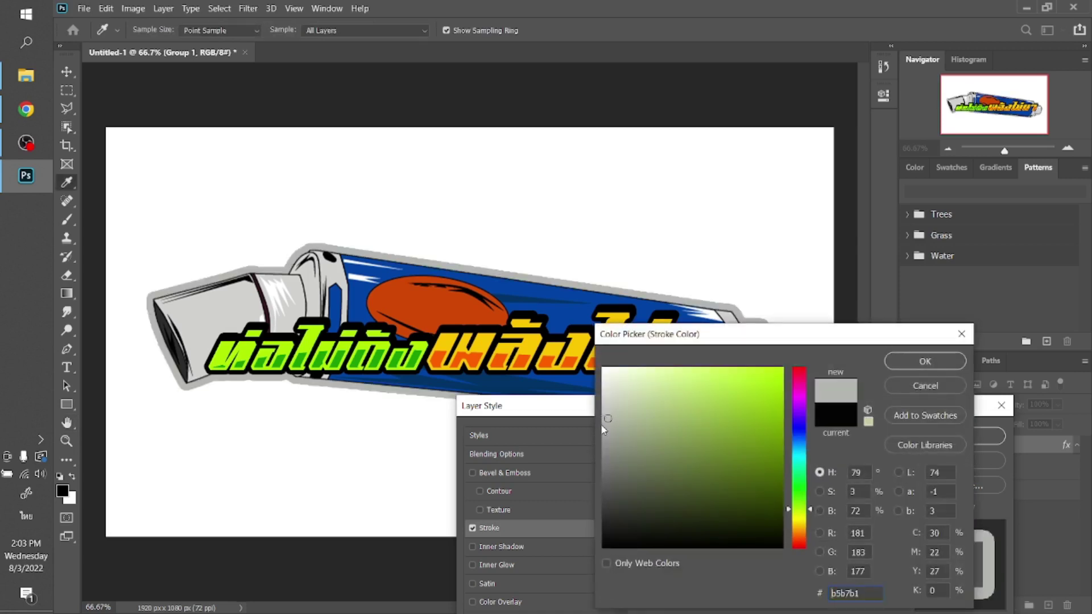
click(783, 369)
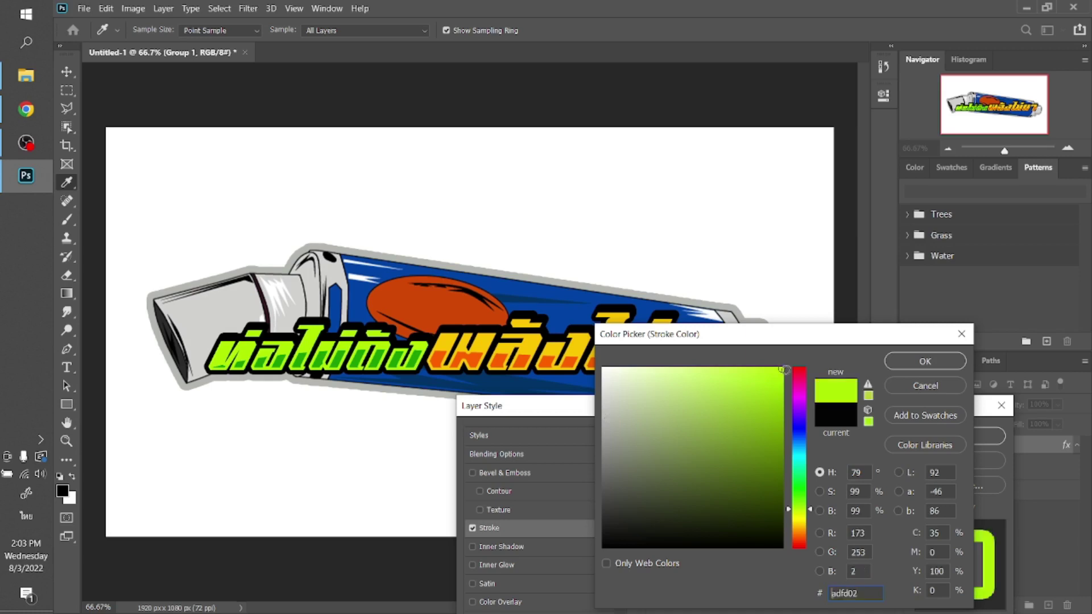
click(800, 375)
click(810, 389)
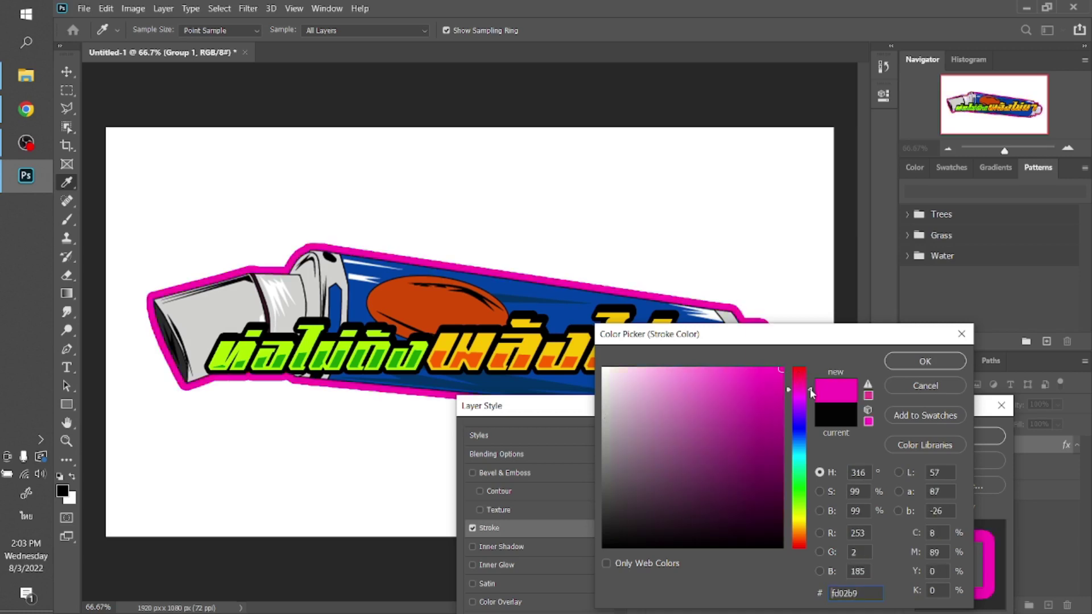
click(478, 353)
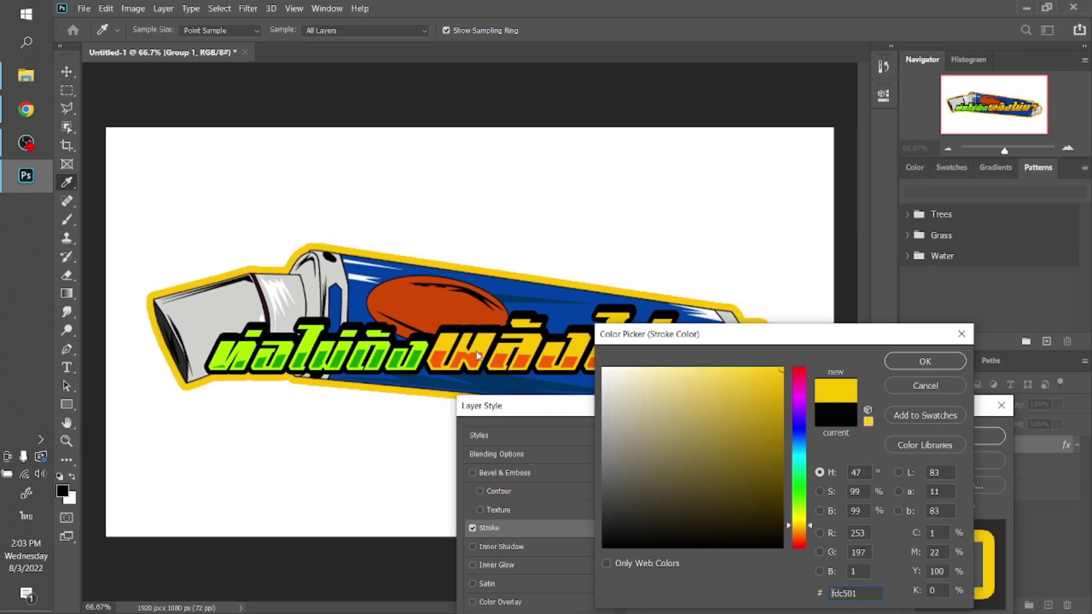
click(477, 361)
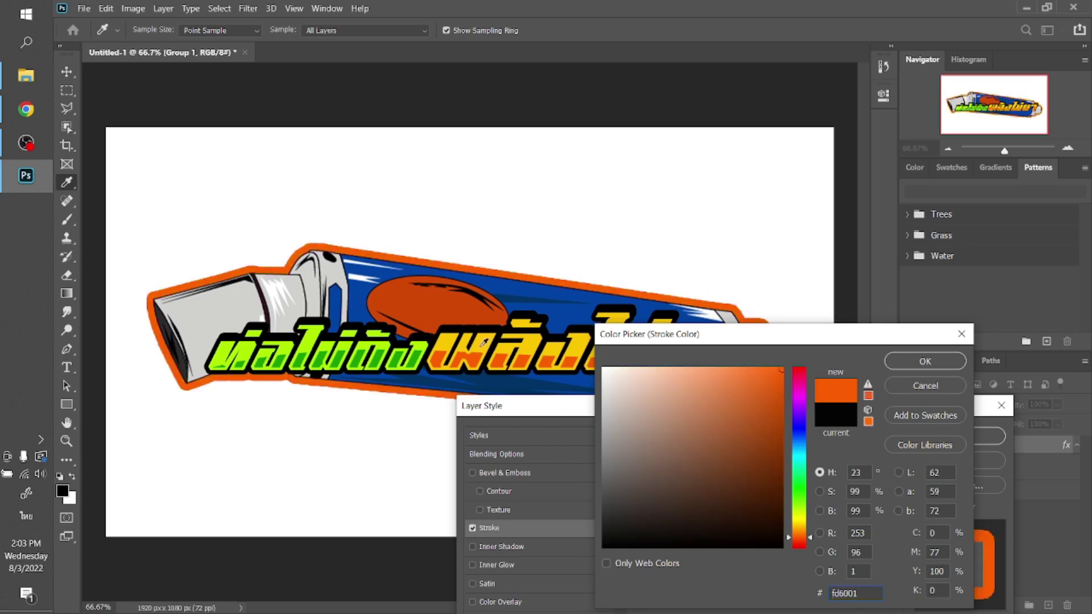
click(481, 345)
key(Return)
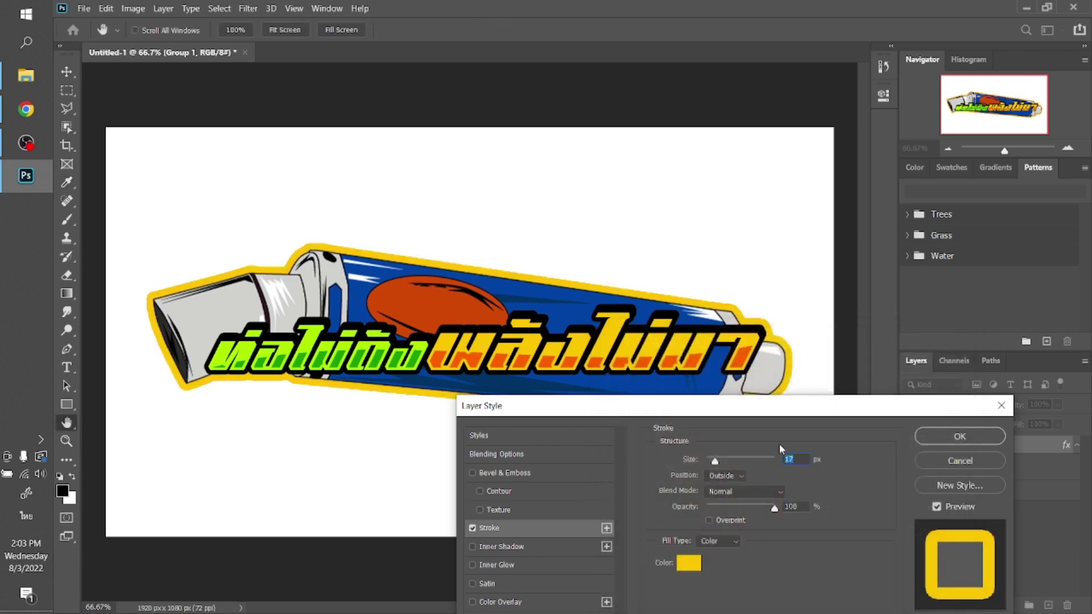
- Apply the yellow stroke, then start Thai subtitle 'แสนหูอยู่ แ' below the pipe inside Group 1
key(Return)
key(v)
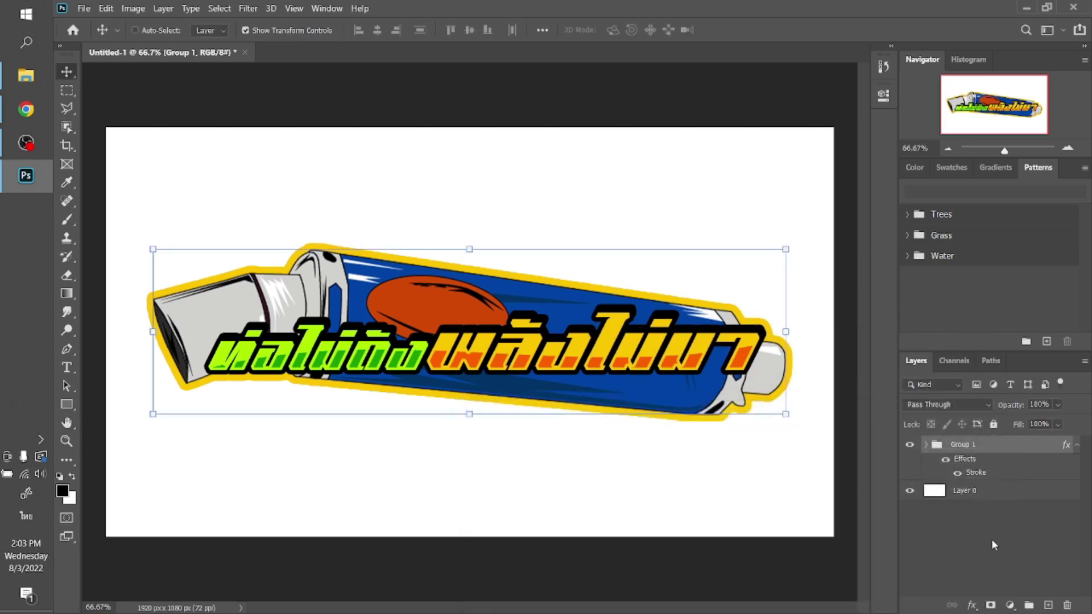
click(925, 446)
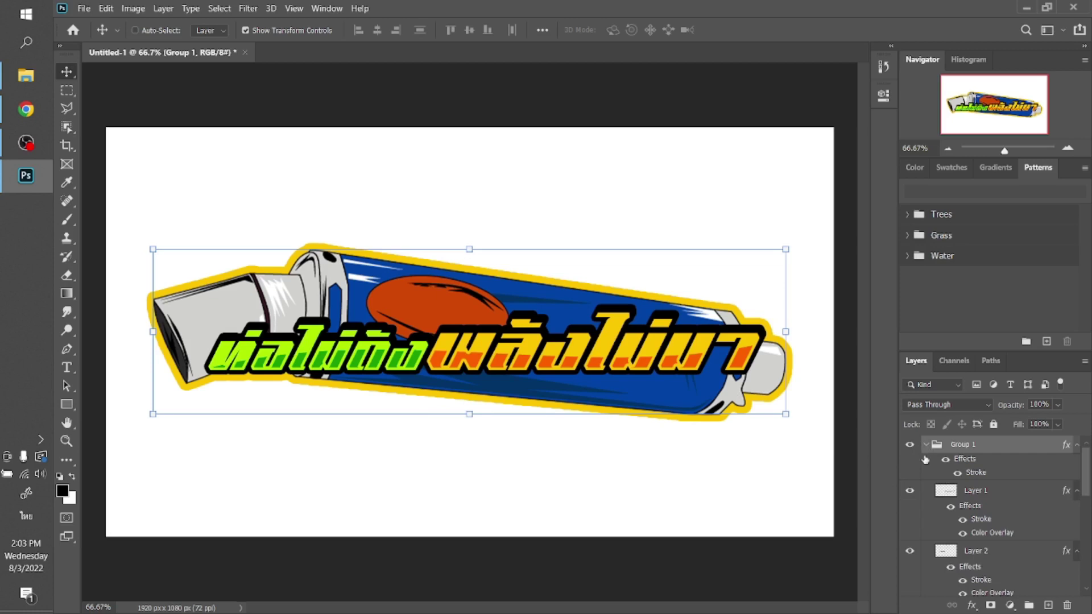
click(992, 496)
key(t)
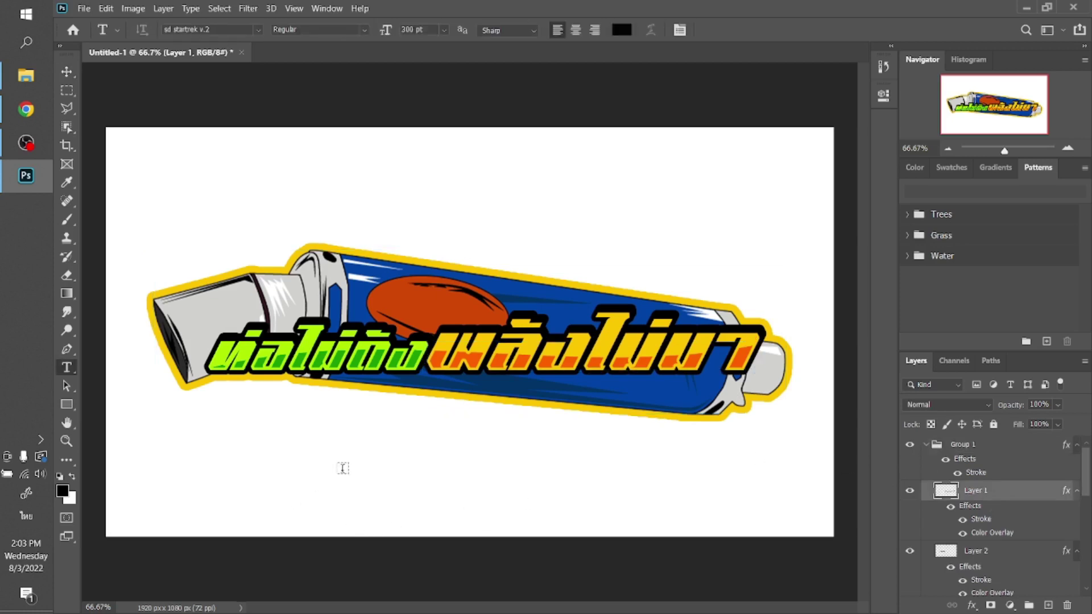
click(343, 468)
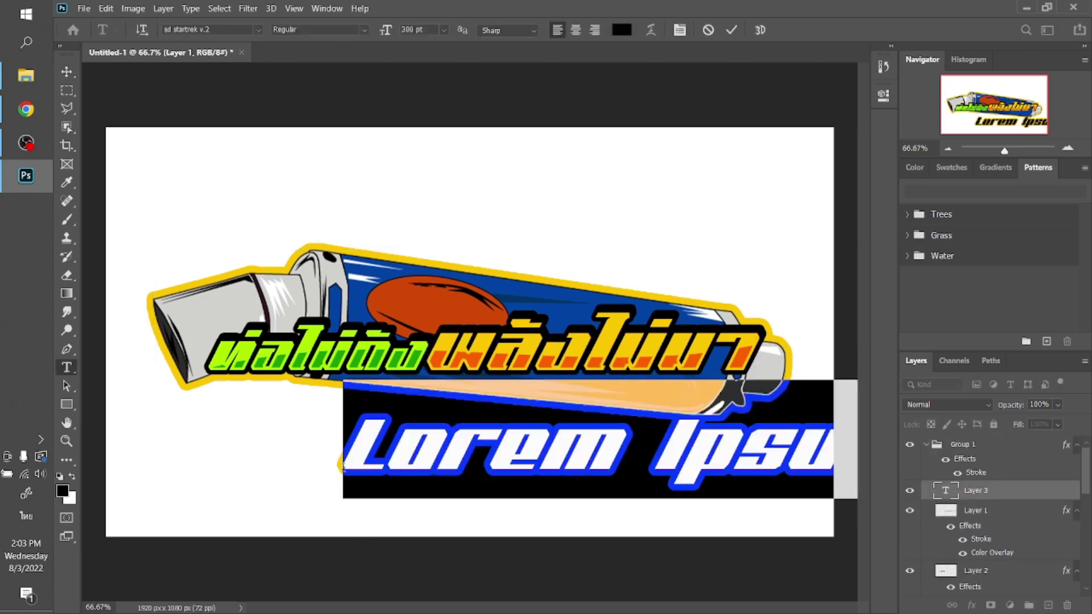
text(แส)
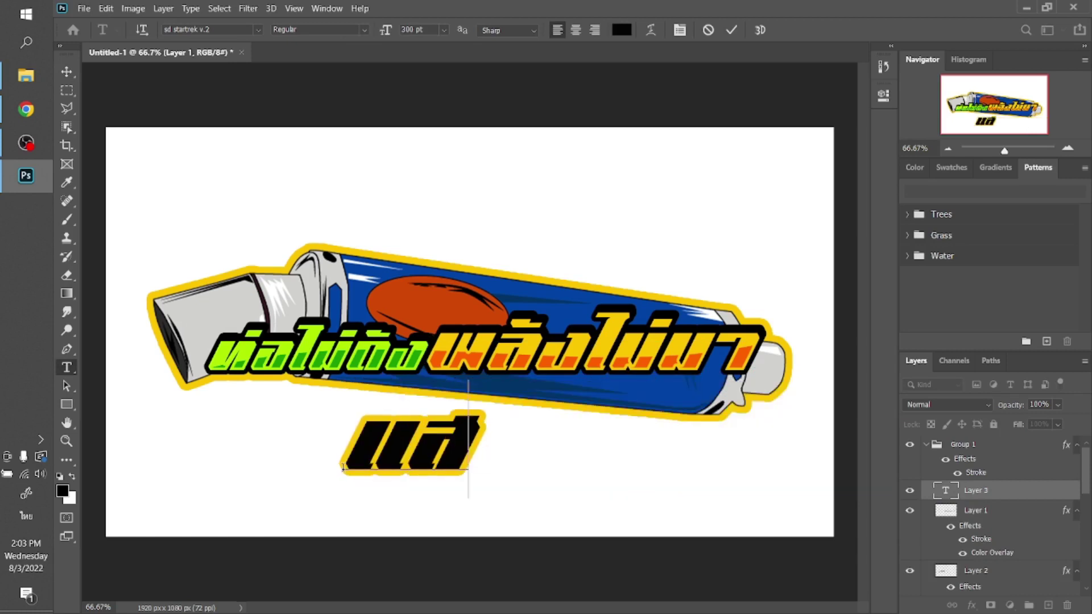
text(นห)
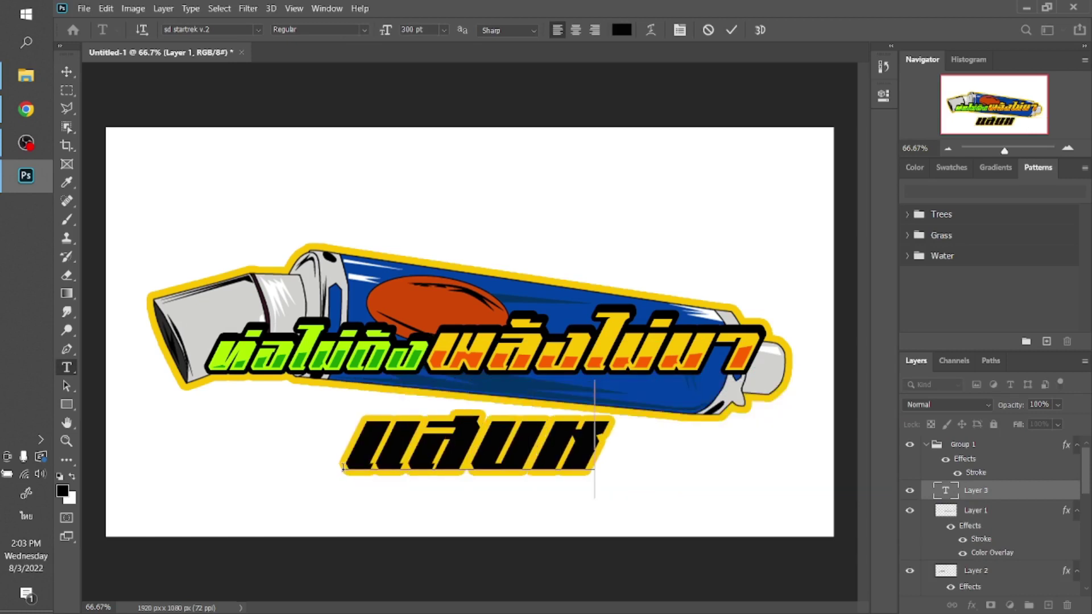
text(ูอยู)
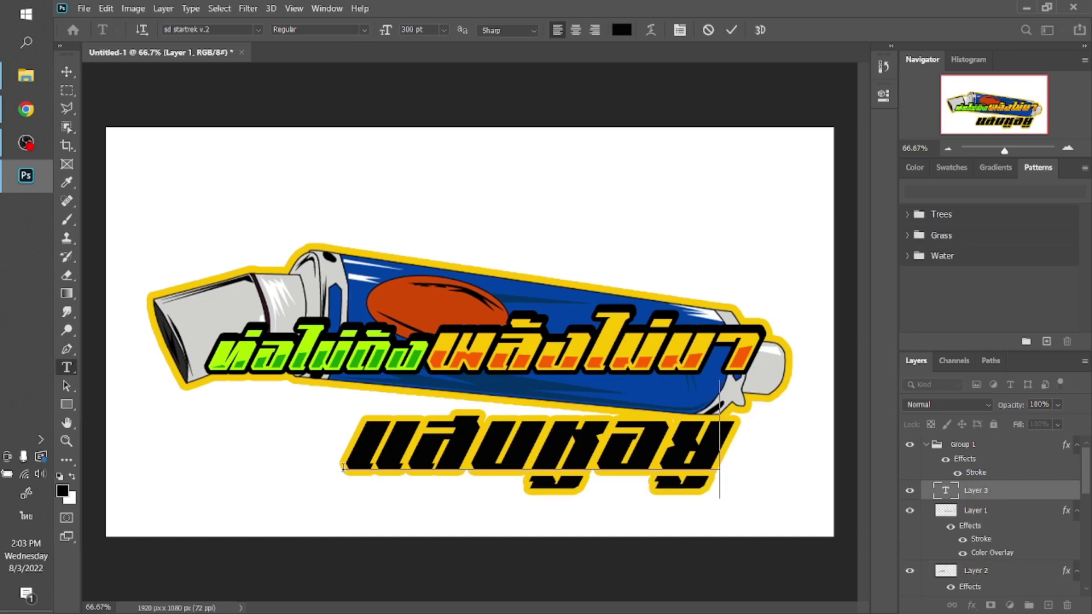
text(่)
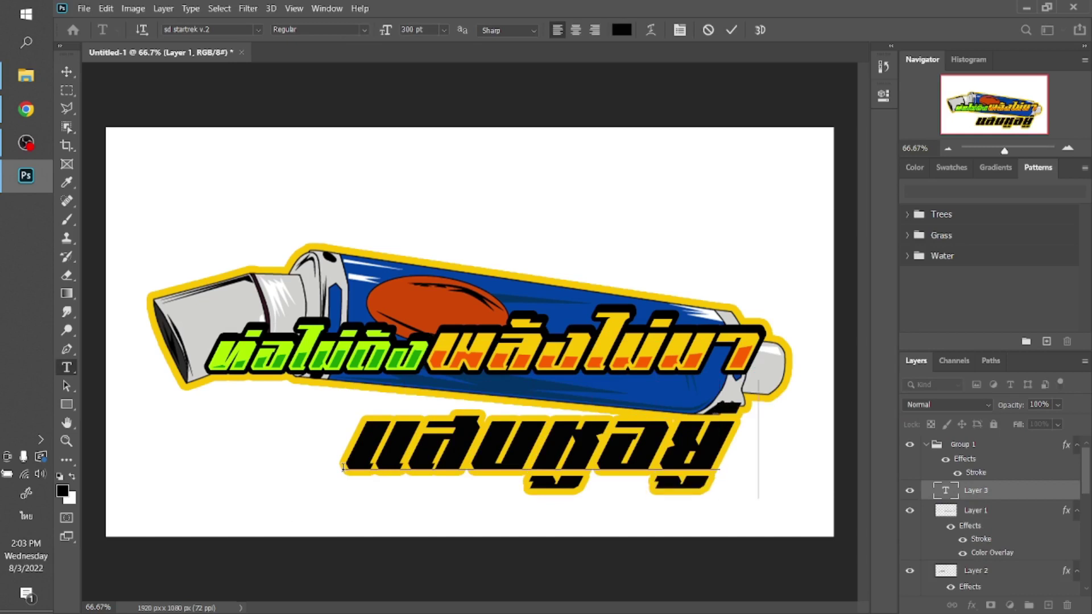
text( แ)
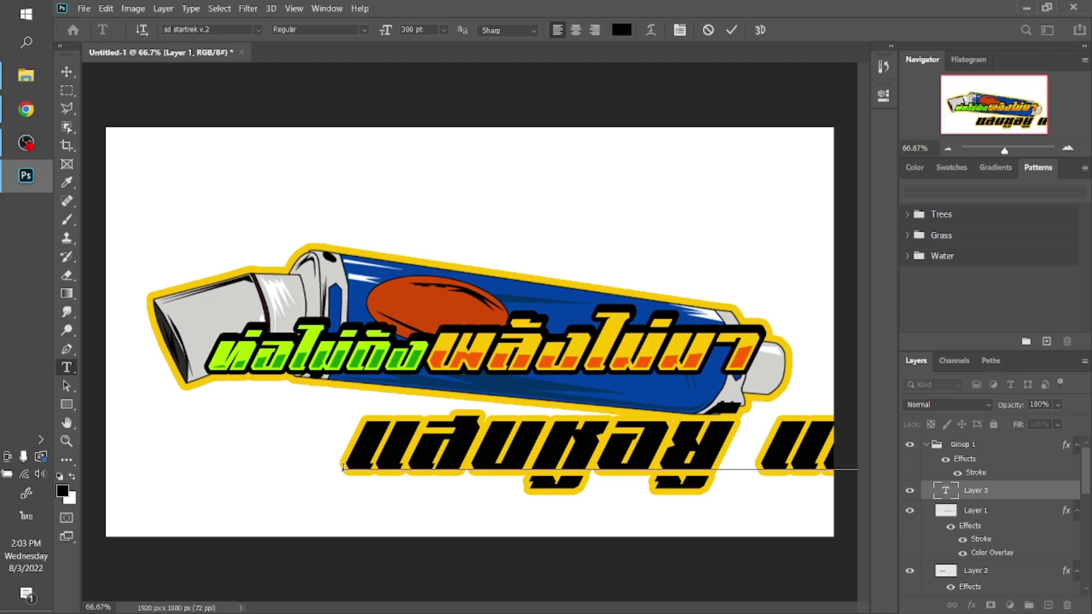
- Give the subtitle a colour overlay and a thinner black stroke of about 8 px
click(67, 72)
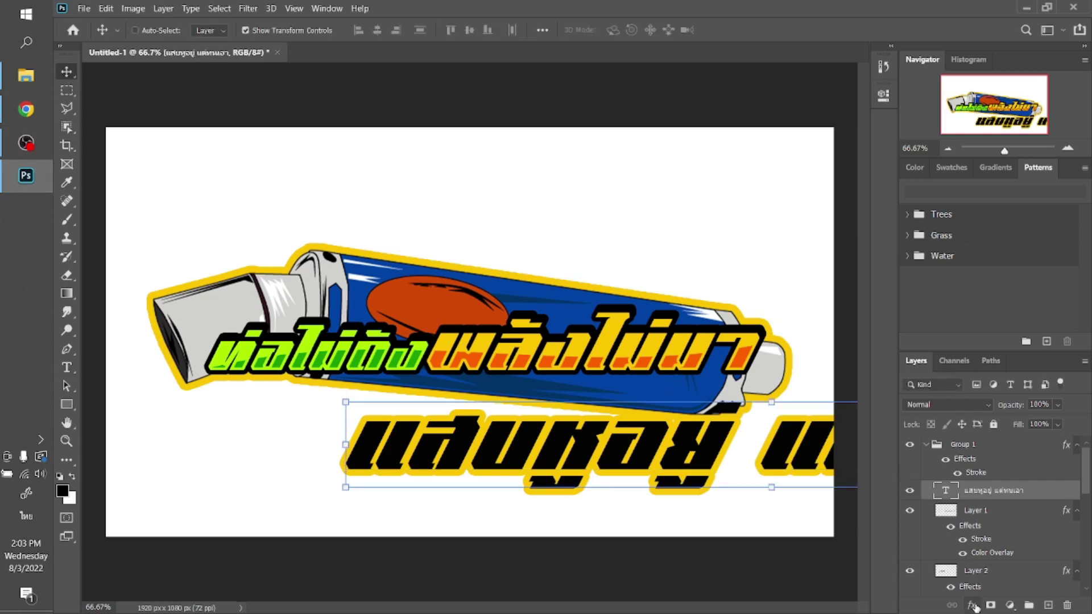
click(972, 605)
click(1001, 549)
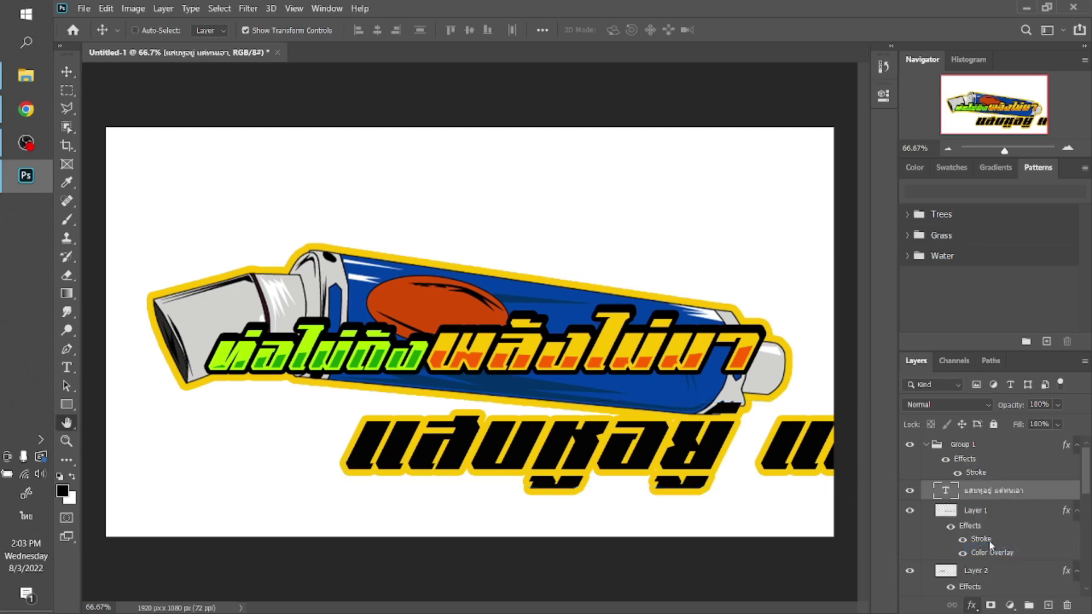
click(518, 393)
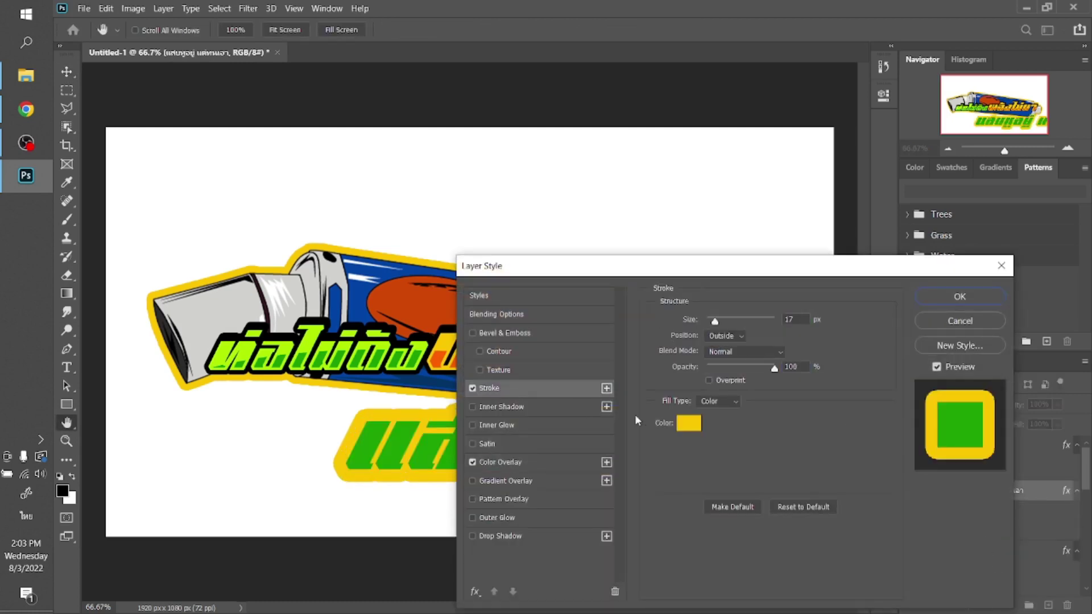
click(692, 423)
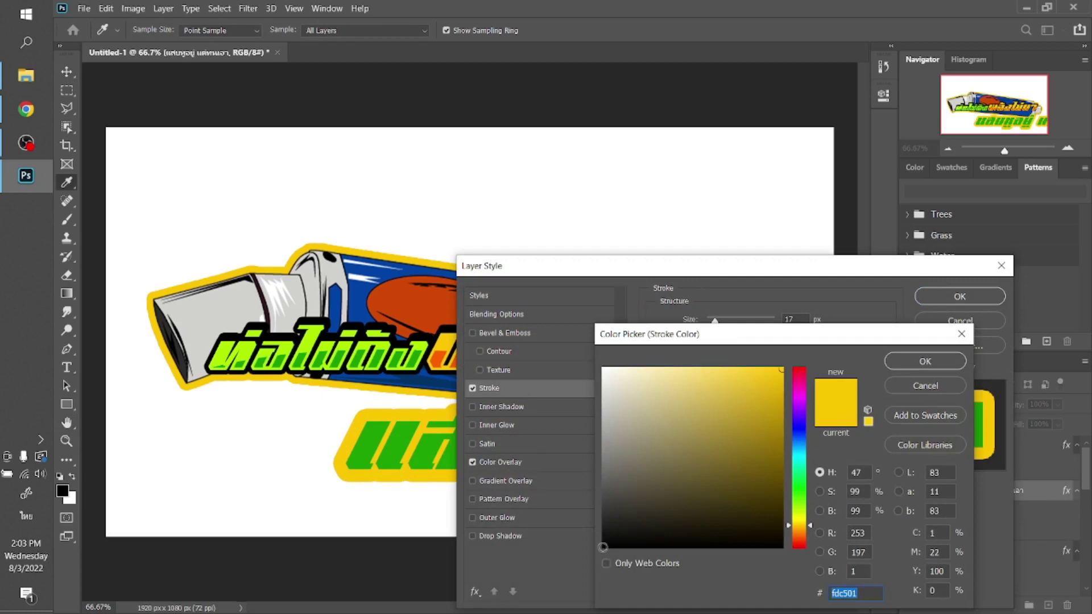
click(603, 547)
click(925, 362)
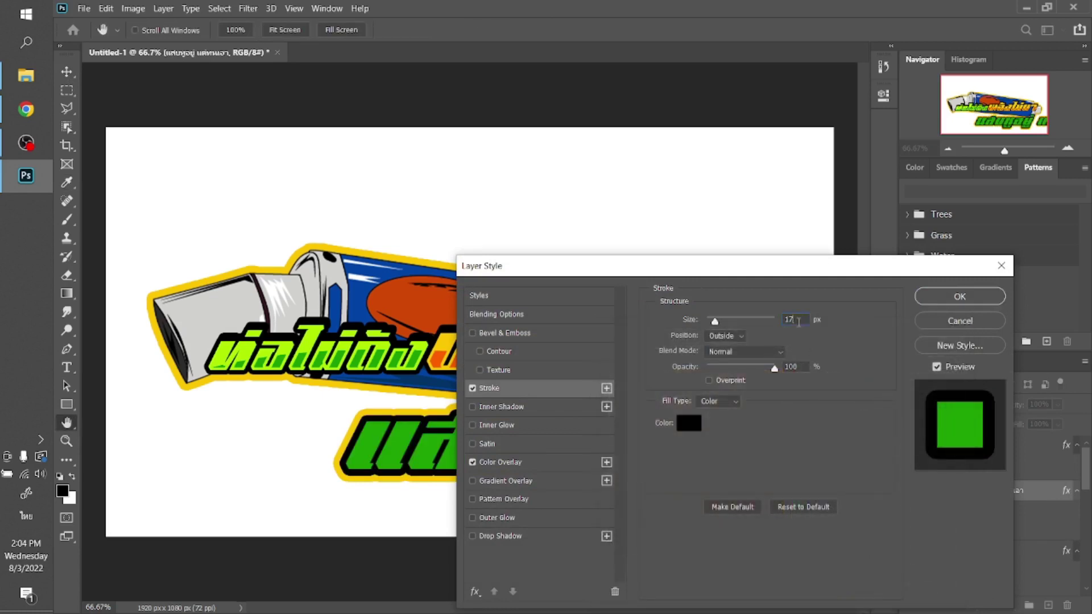
scroll(799, 322, down, 5)
scroll(799, 321, down, 4)
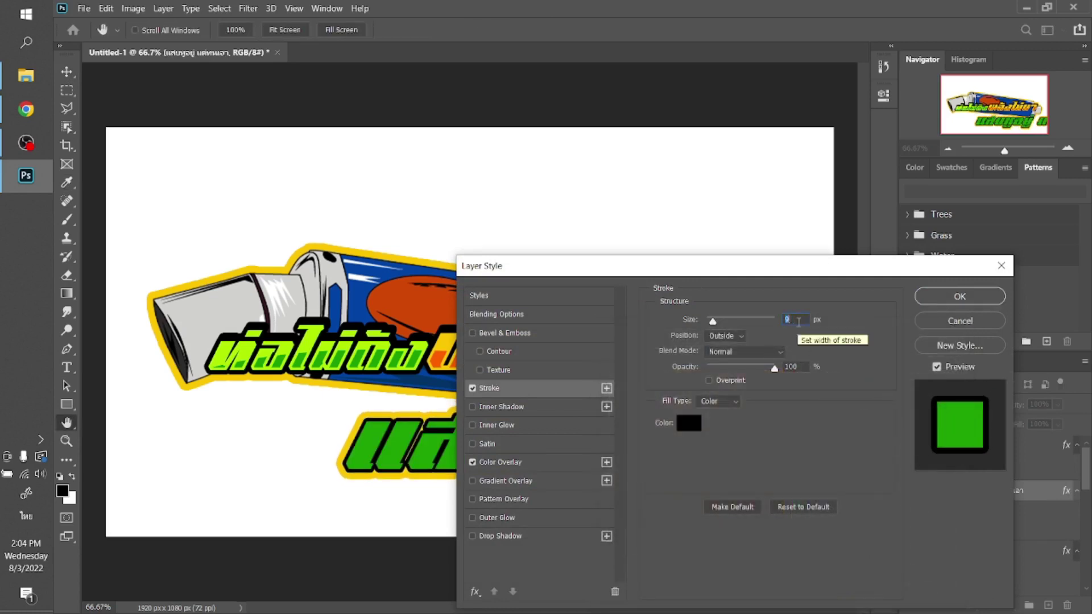
key(Return)
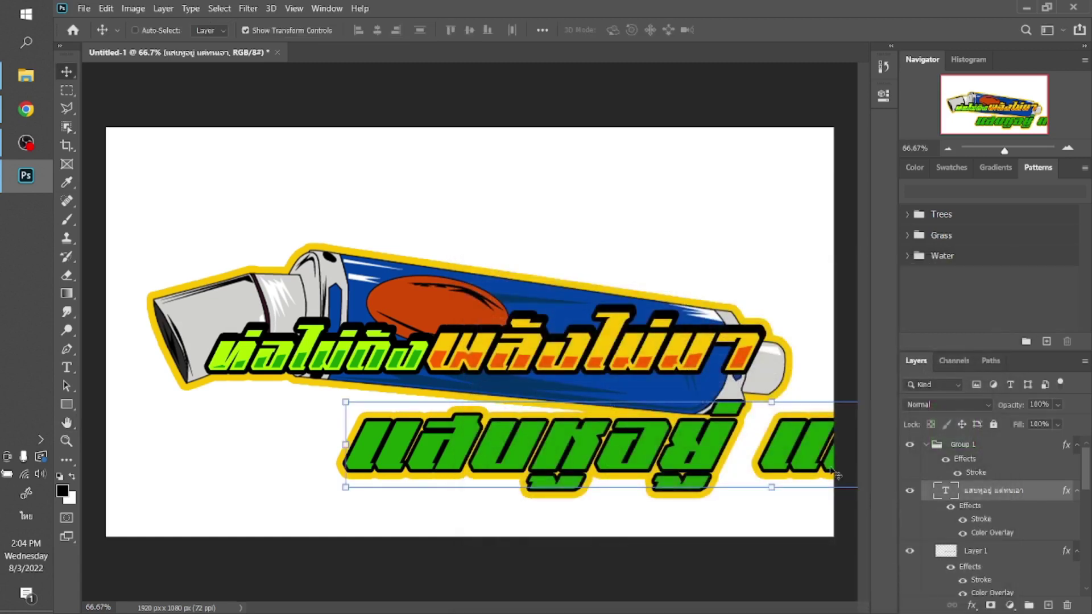
- Scale the subtitle to about half size and place it on the tube below the title
key(ctrl+t)
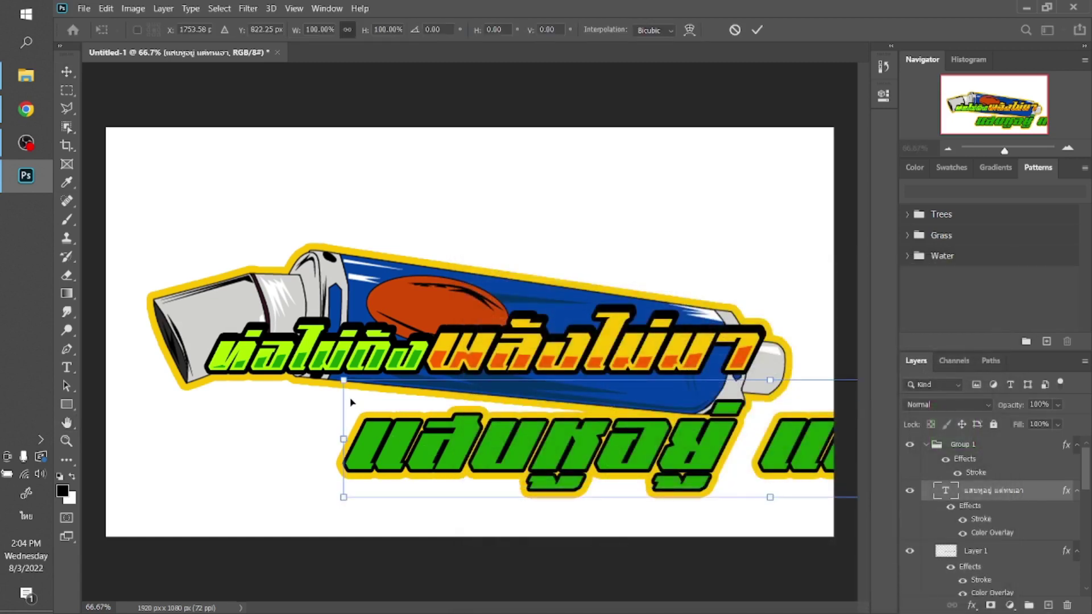
mouse_move(344, 379)
mouse_down()
mouse_move(792, 436)
mouse_move(344, 381)
mouse_move(537, 410)
mouse_up()
key(Return)
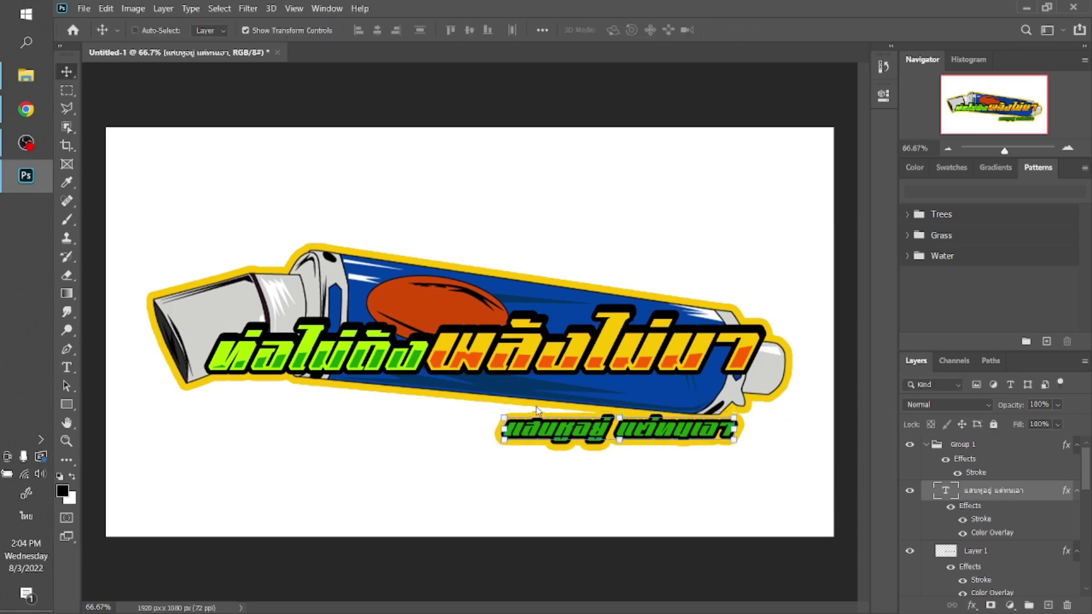
mouse_move(654, 431)
mouse_down()
mouse_move(668, 393)
mouse_move(656, 391)
mouse_up()
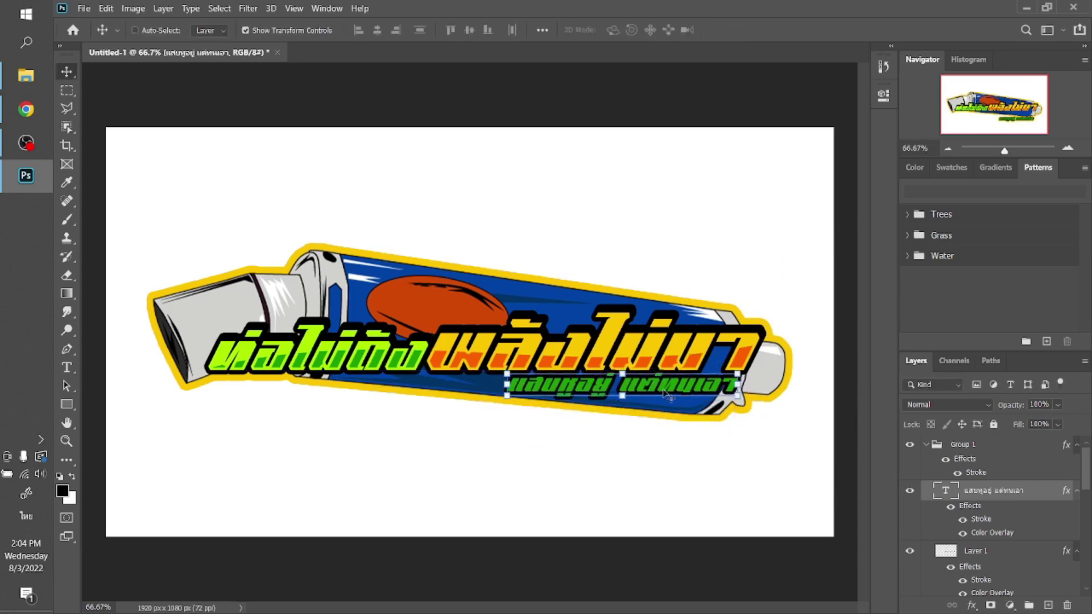
key(Down)
key(Down)
key(Down)
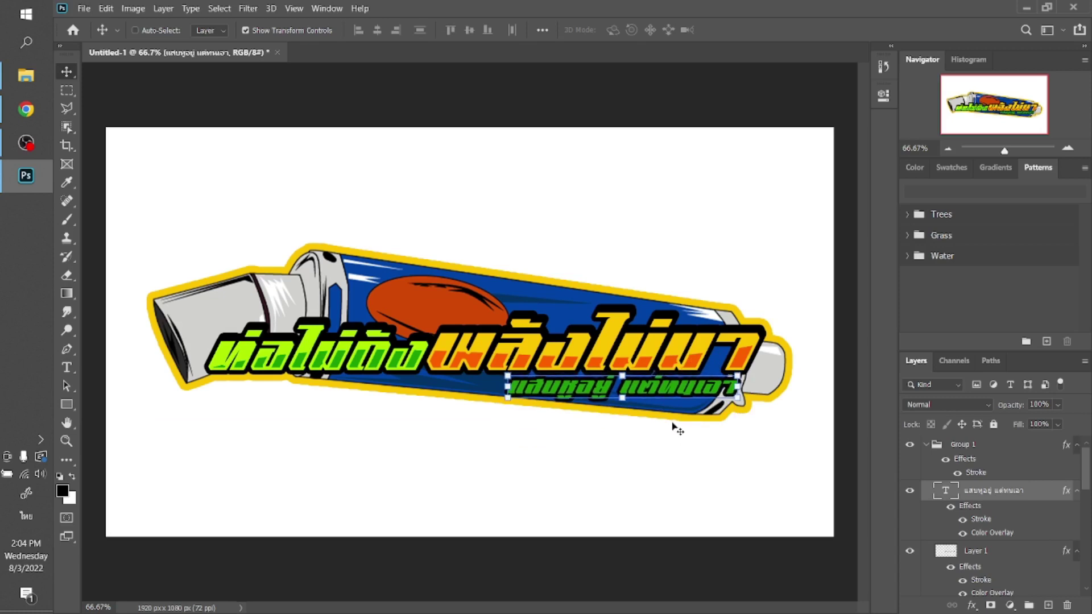
key(Right)
key(Right)
key(Right)
key(Right)
key(Right)
key(Right)
key(Right)
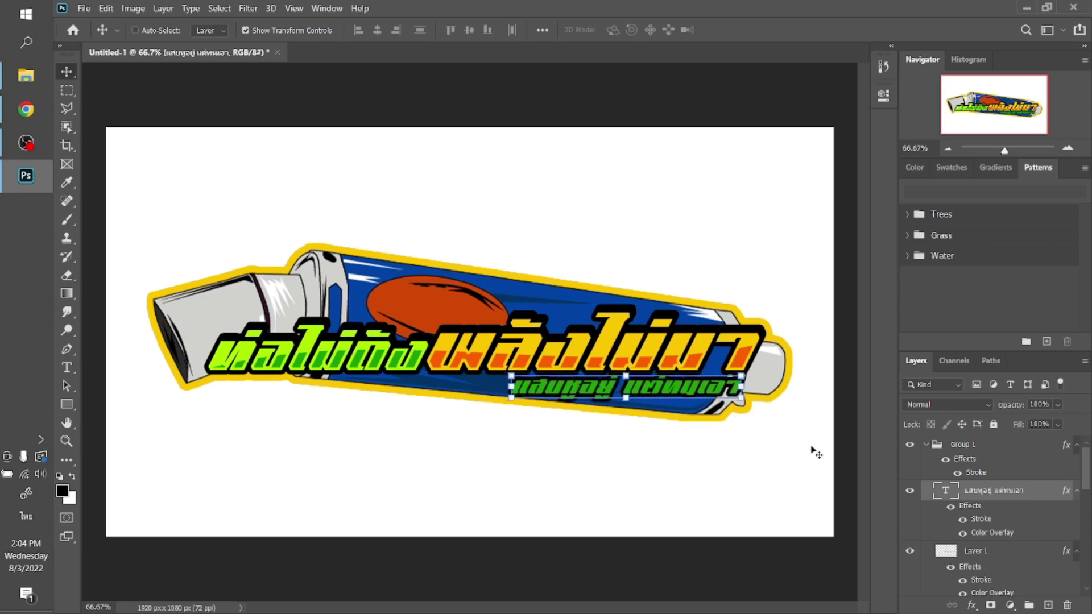
- Change the subtitle's Color Overlay to yellow sampled from the title and apply it
click(972, 605)
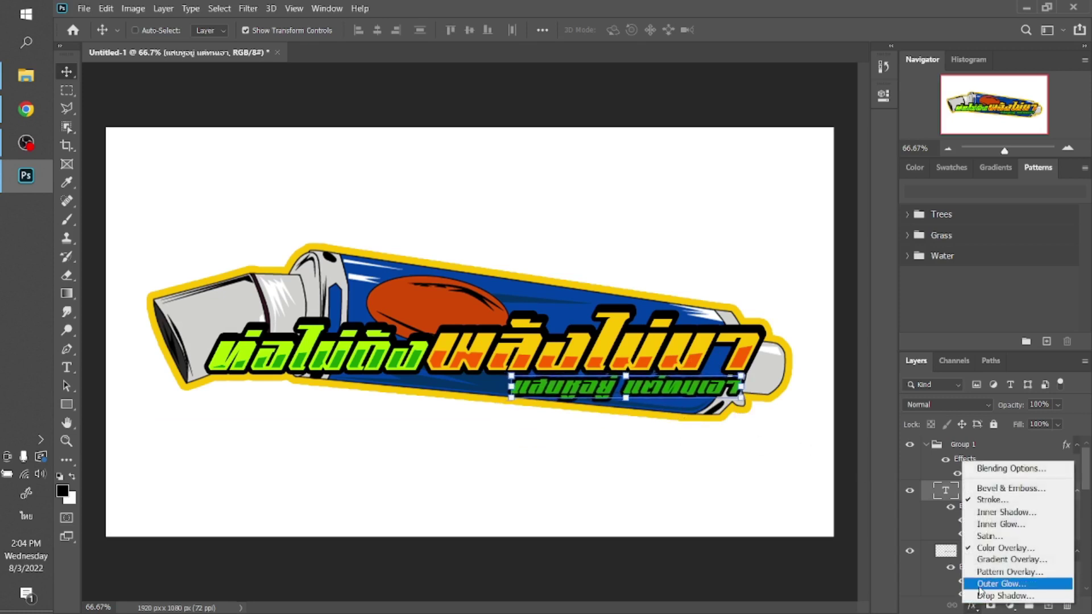
click(991, 545)
drag(804, 264, 813, 455)
click(801, 509)
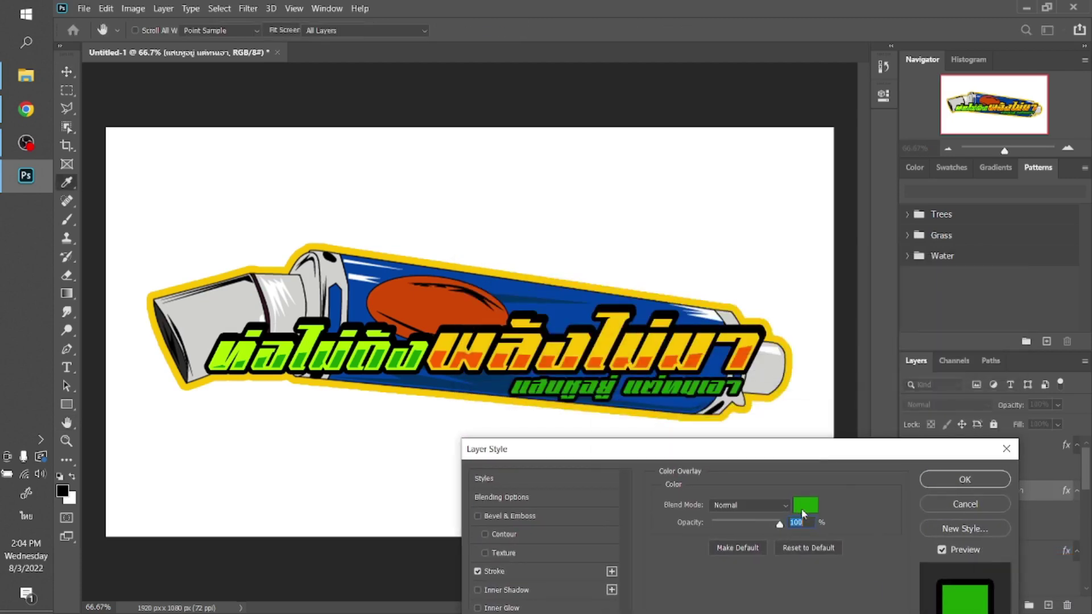
drag(657, 340, 891, 357)
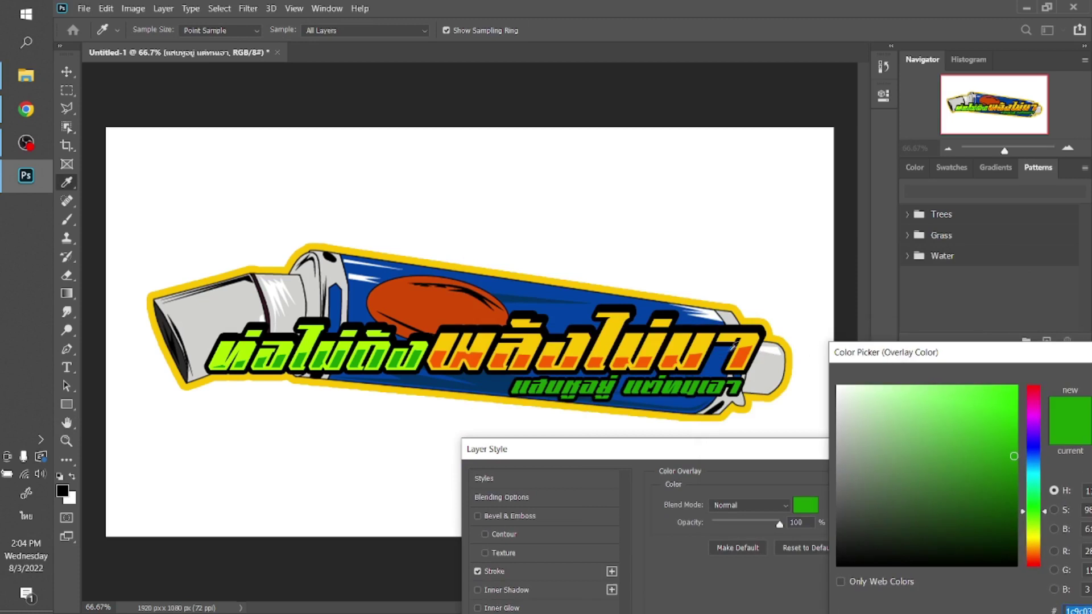
click(700, 344)
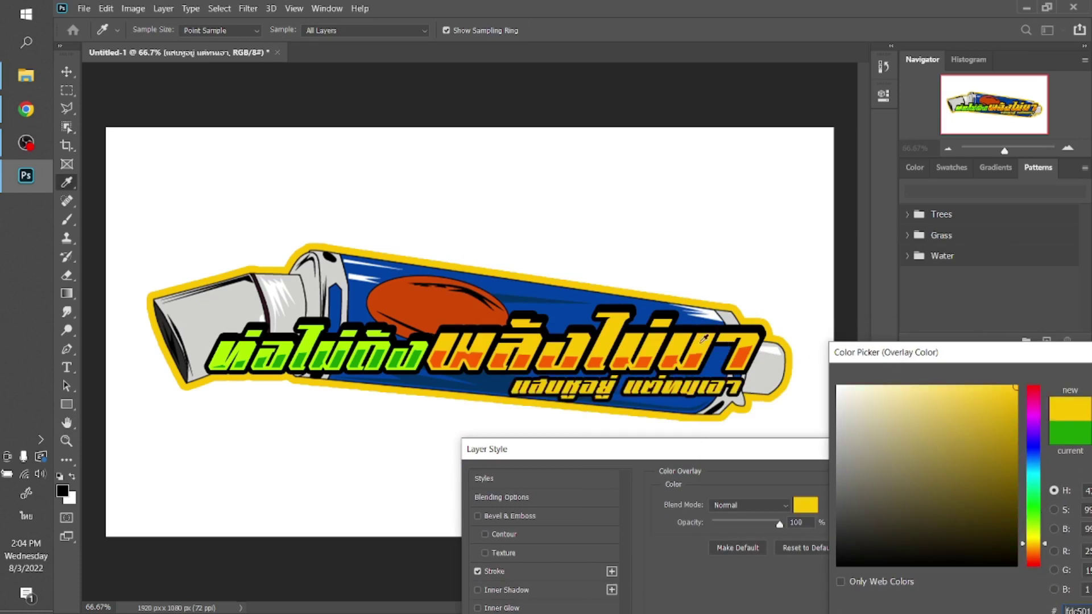
click(572, 367)
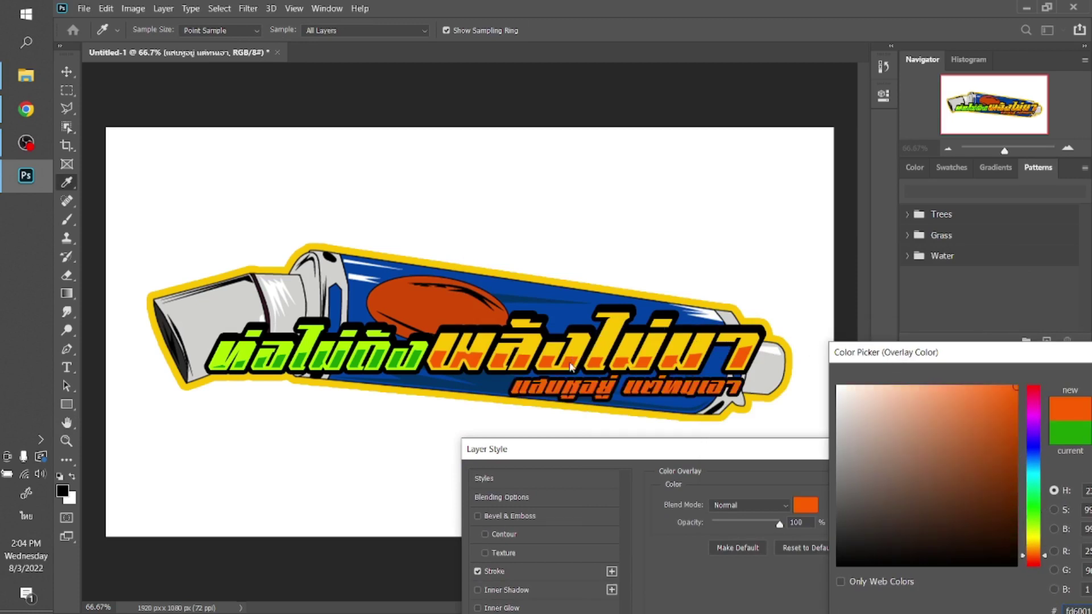
click(698, 343)
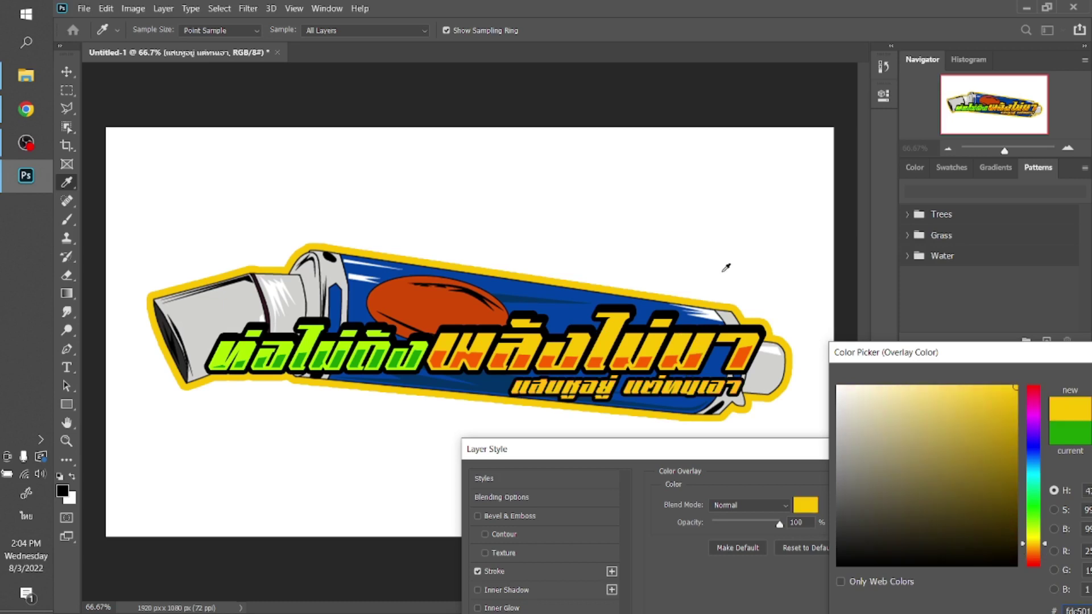
click(724, 270)
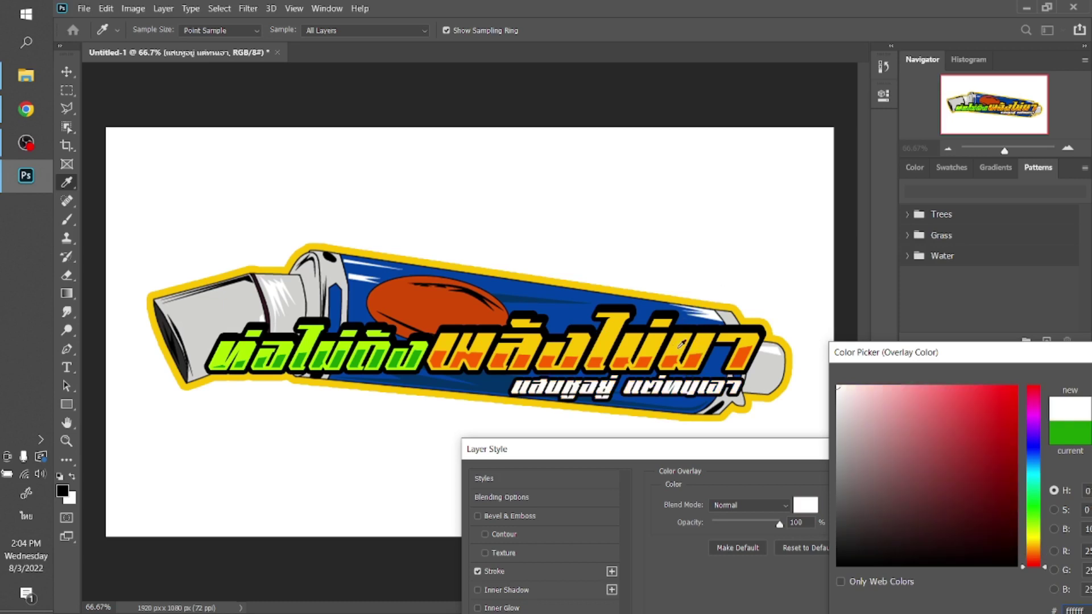
click(681, 344)
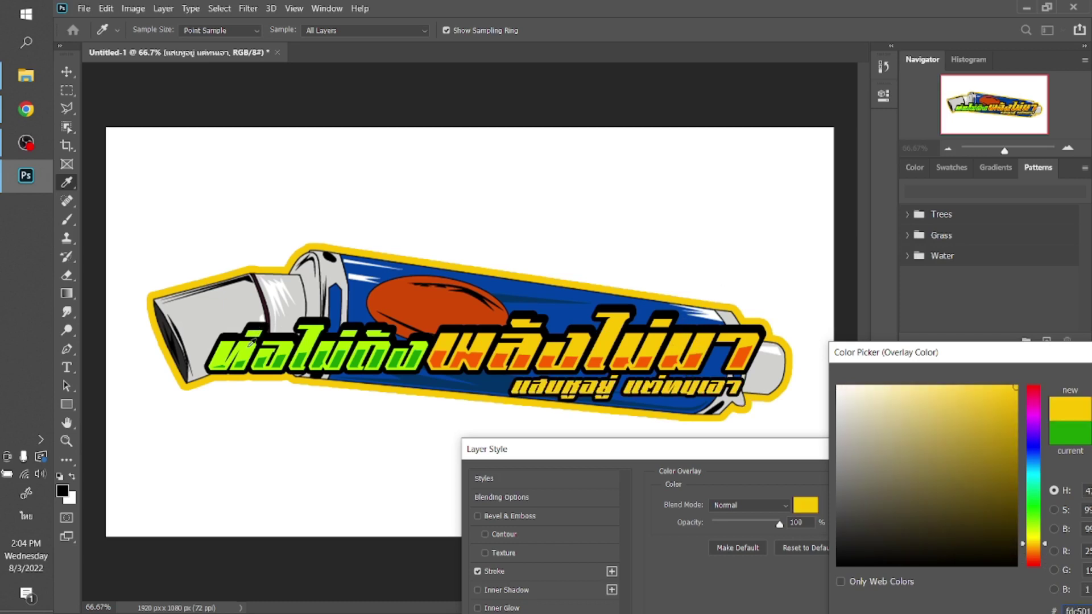
click(251, 341)
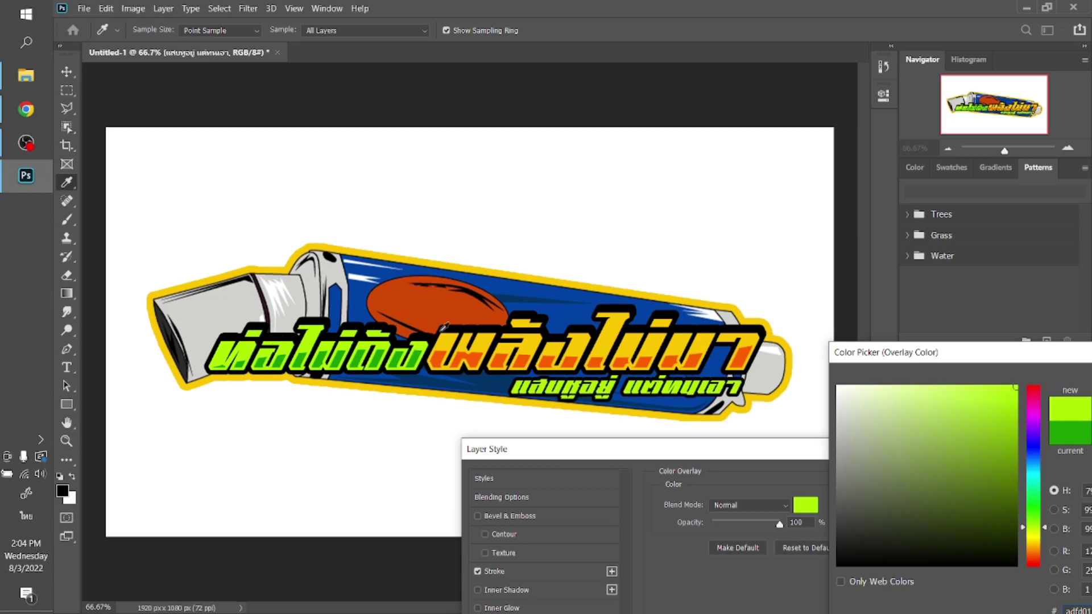
click(449, 336)
key(Return)
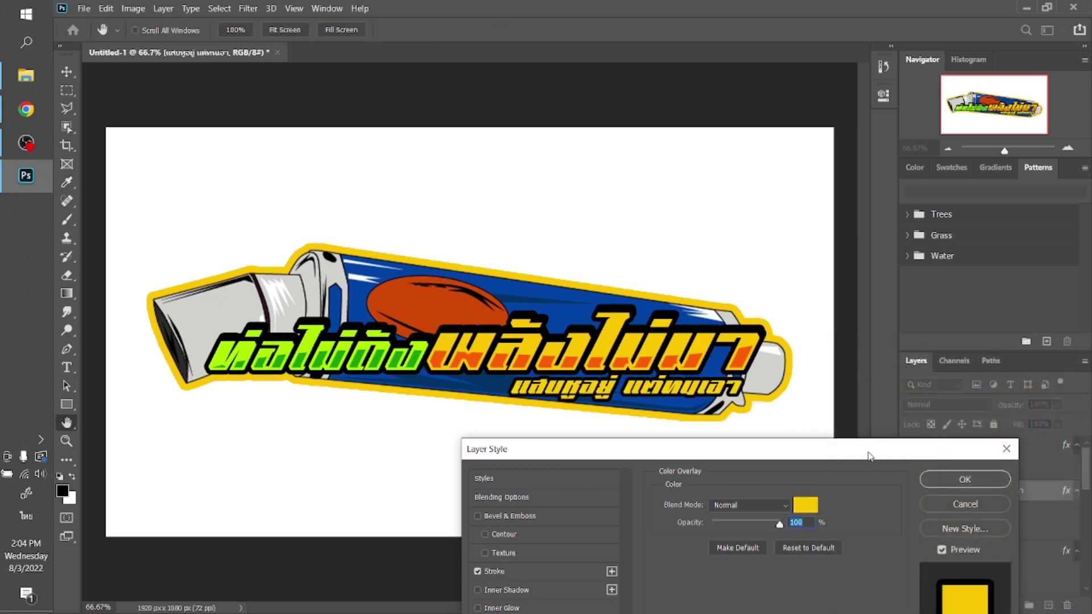
key(Return)
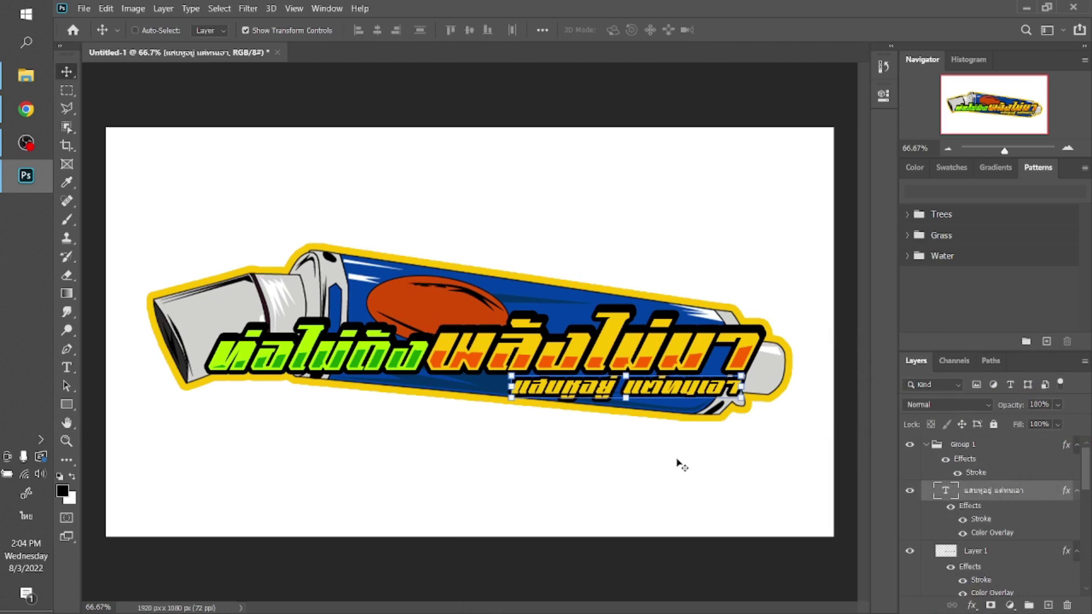
- Insert the missing Thai characters 'ตู' into the subtitle text
drag(654, 393, 651, 421)
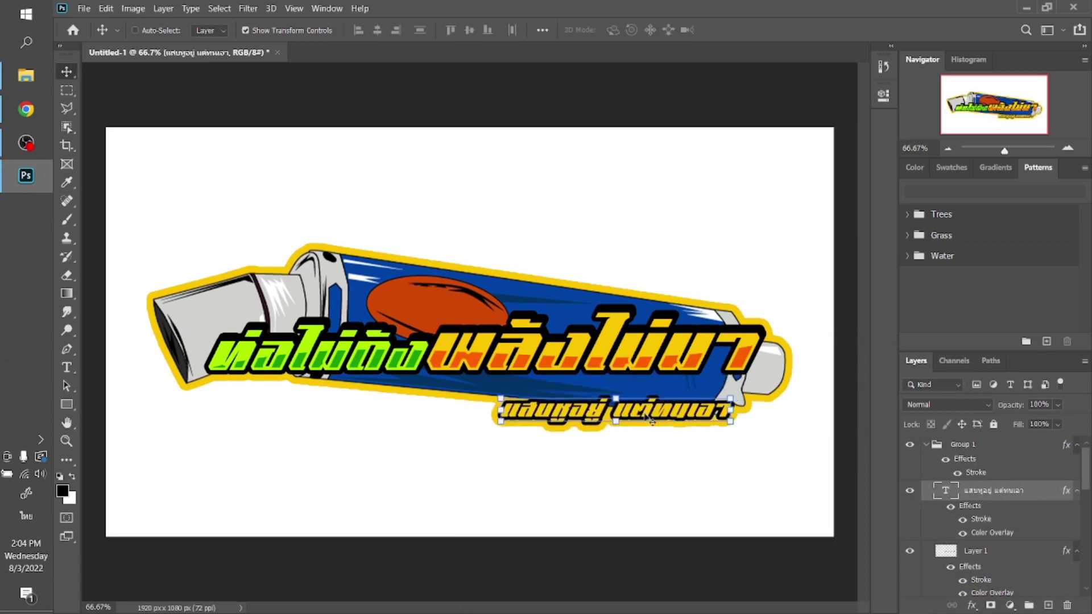
double_click(649, 411)
click(657, 409)
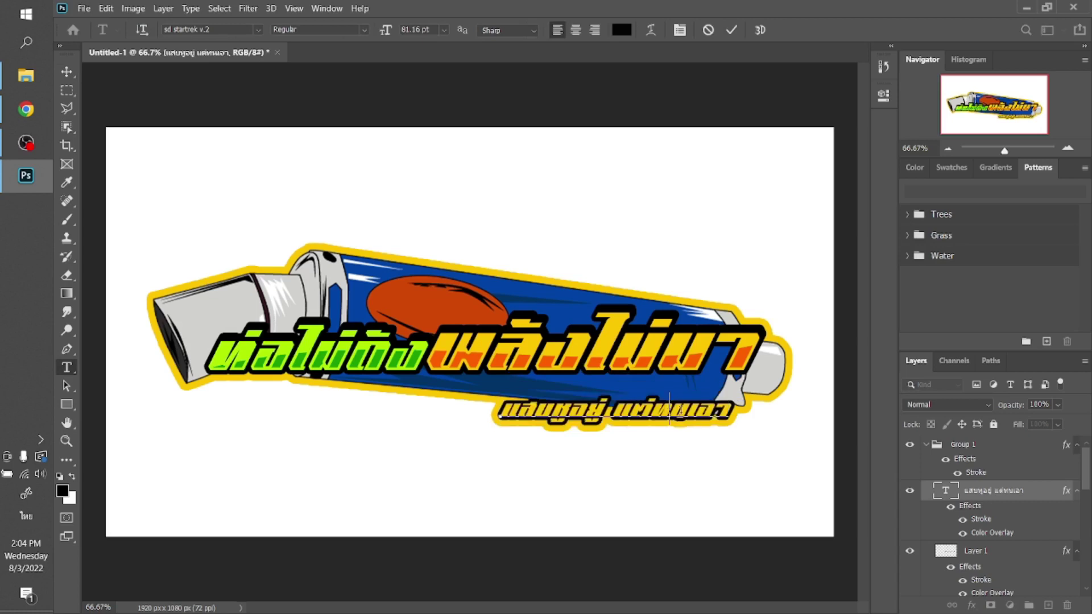
text(ตู)
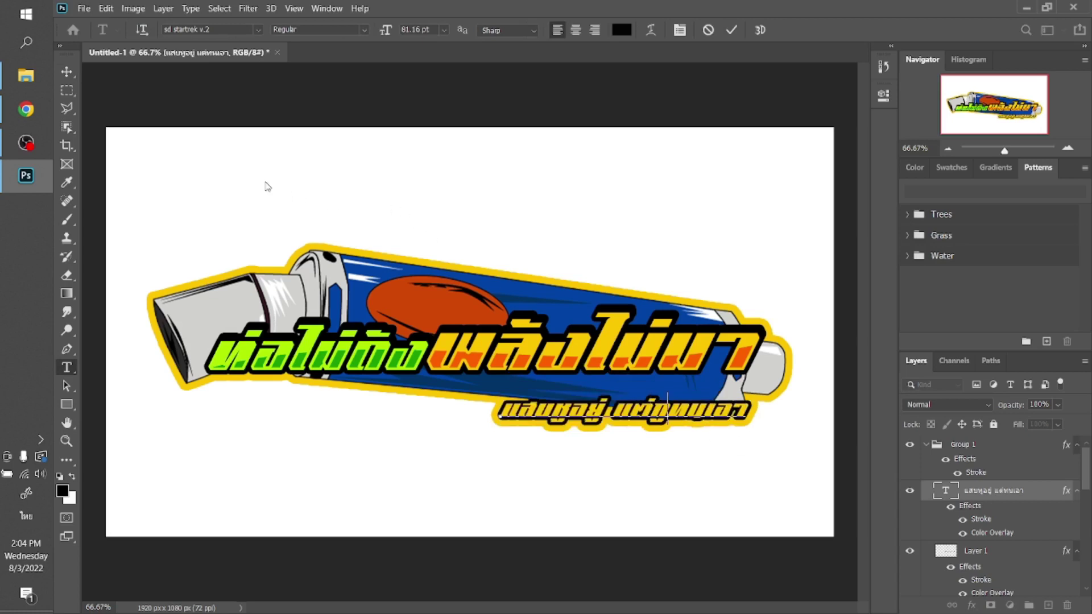
click(67, 71)
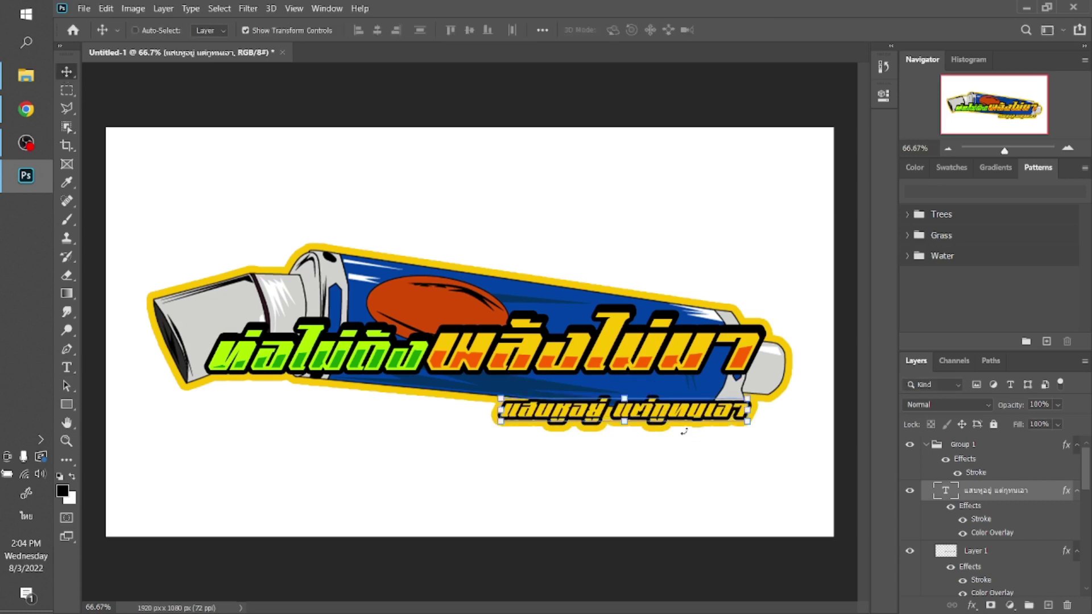
- Move the subtitle back onto the tube under the title and select the pipe image layer
drag(679, 419, 687, 394)
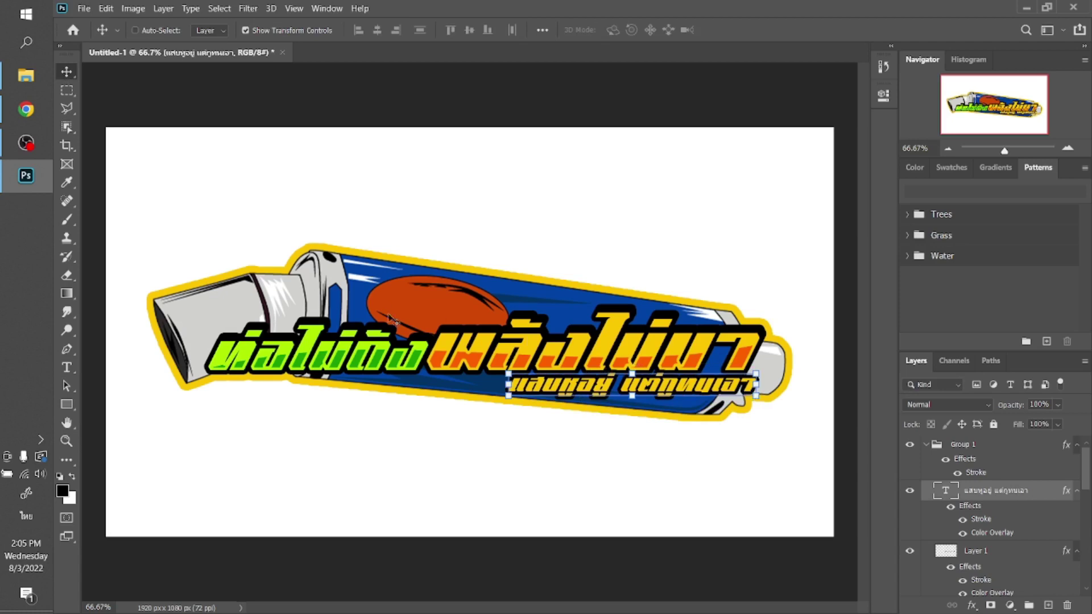
scroll(1030, 562, down, 3)
scroll(1029, 563, down, 3)
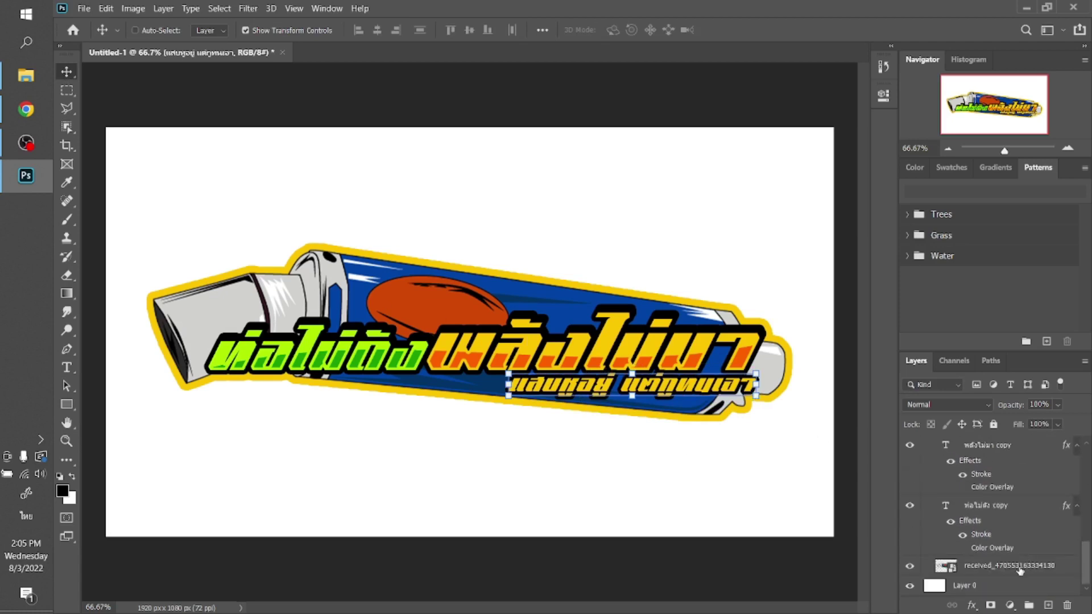
click(1020, 571)
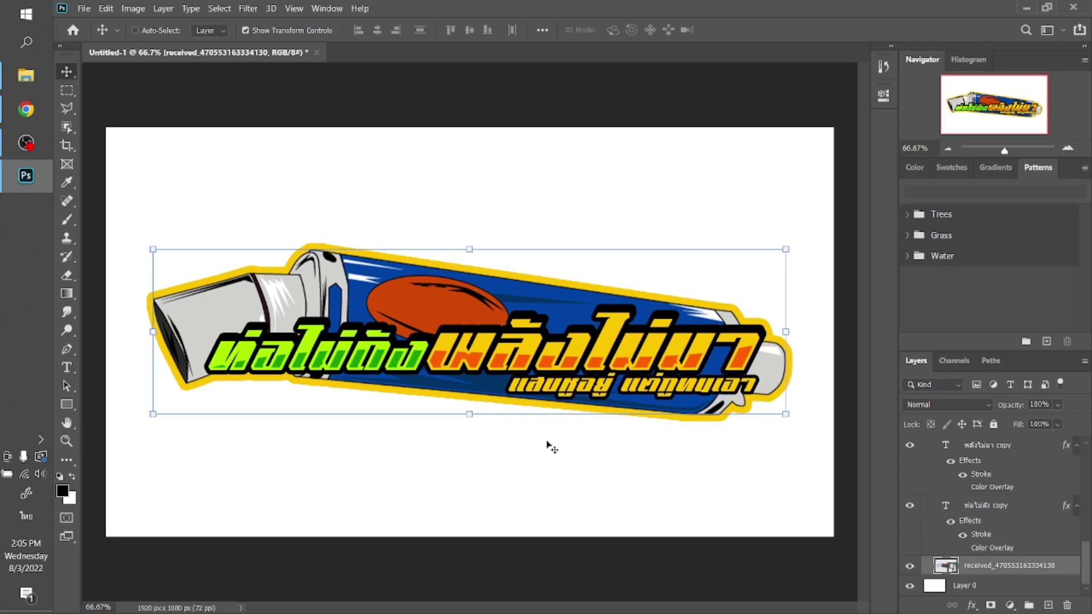
- Browse the sticker and รูปภาพรถสิบล้อ folders in File Explorer, returning to ดราฟ
click(27, 87)
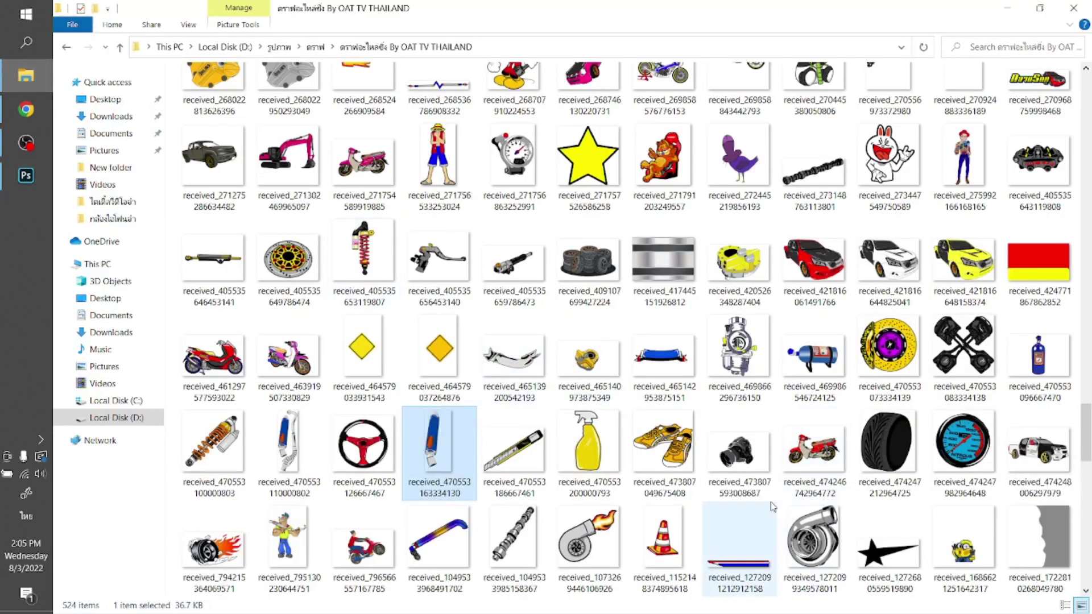
scroll(772, 506, up, 5)
scroll(772, 506, up, 5)
scroll(765, 508, up, 5)
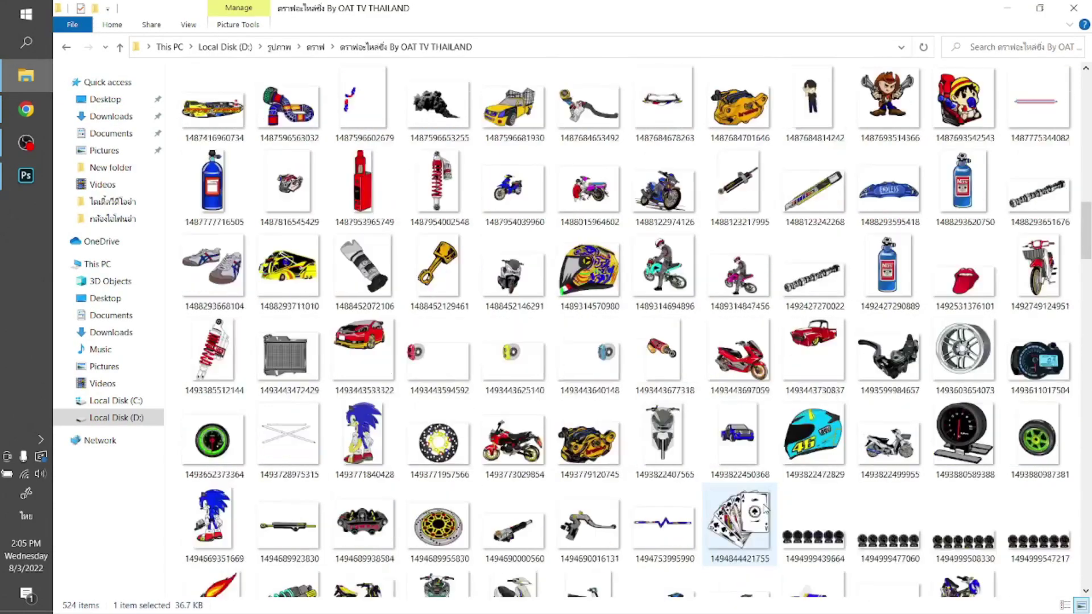
scroll(765, 507, up, 5)
scroll(765, 508, up, 5)
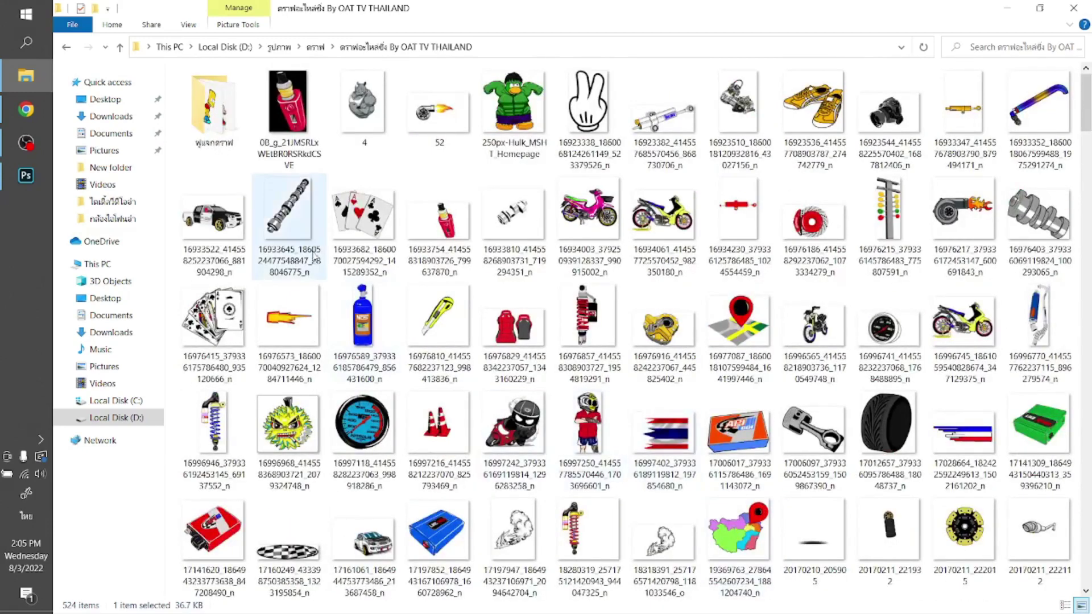
double_click(214, 126)
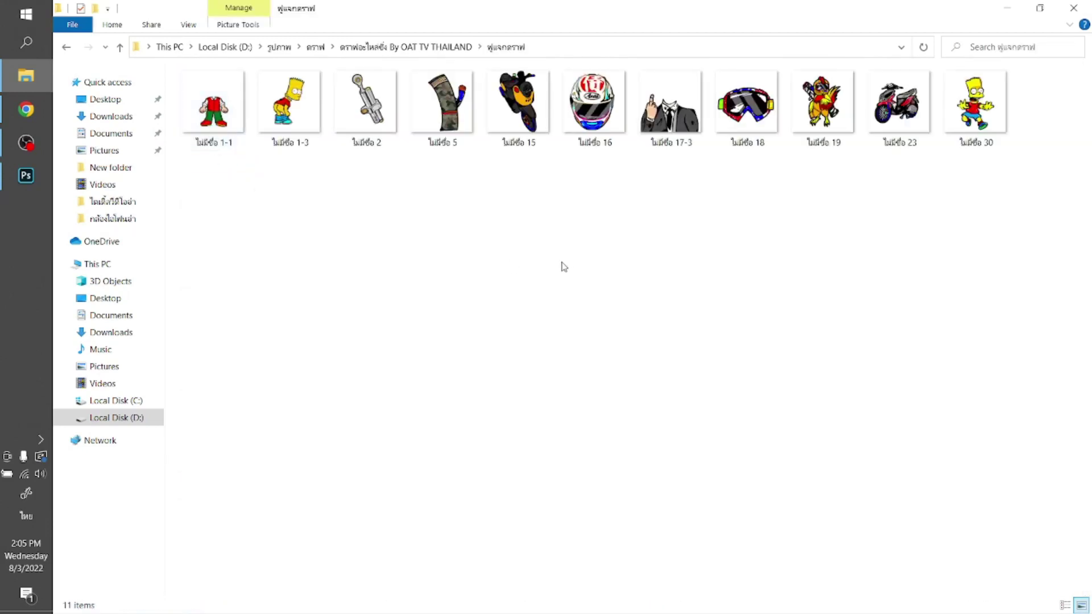
key(alt+Left)
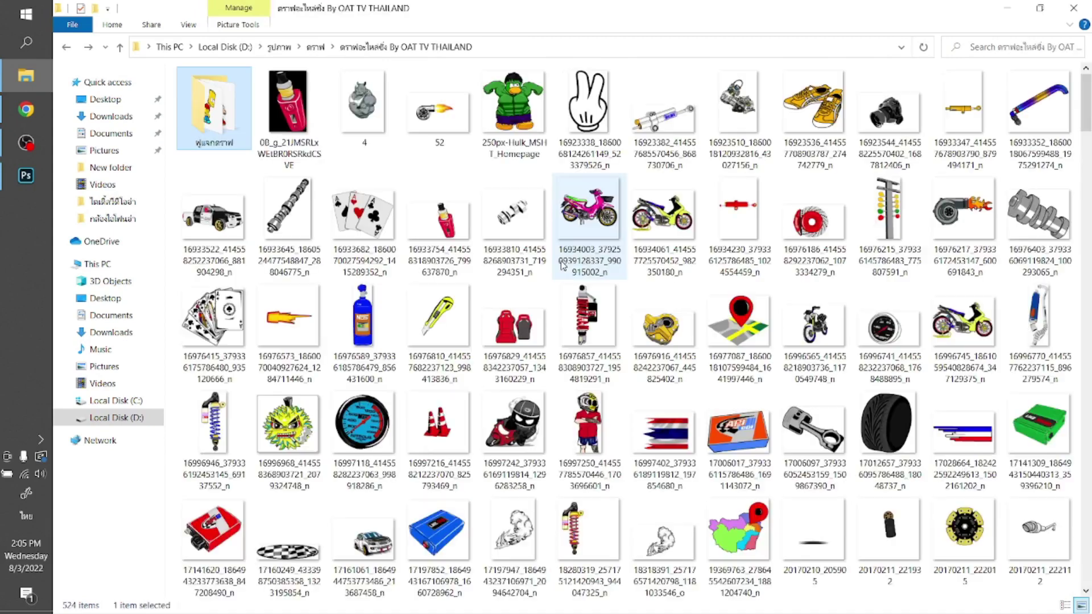
key(alt+Up)
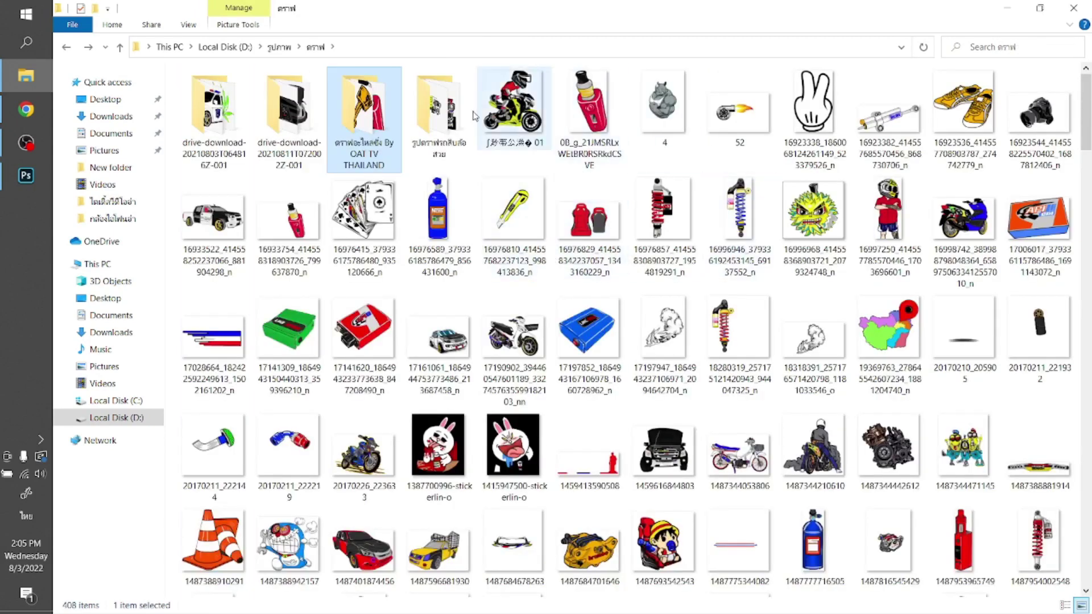
click(444, 121)
double_click(445, 123)
key(alt+Left)
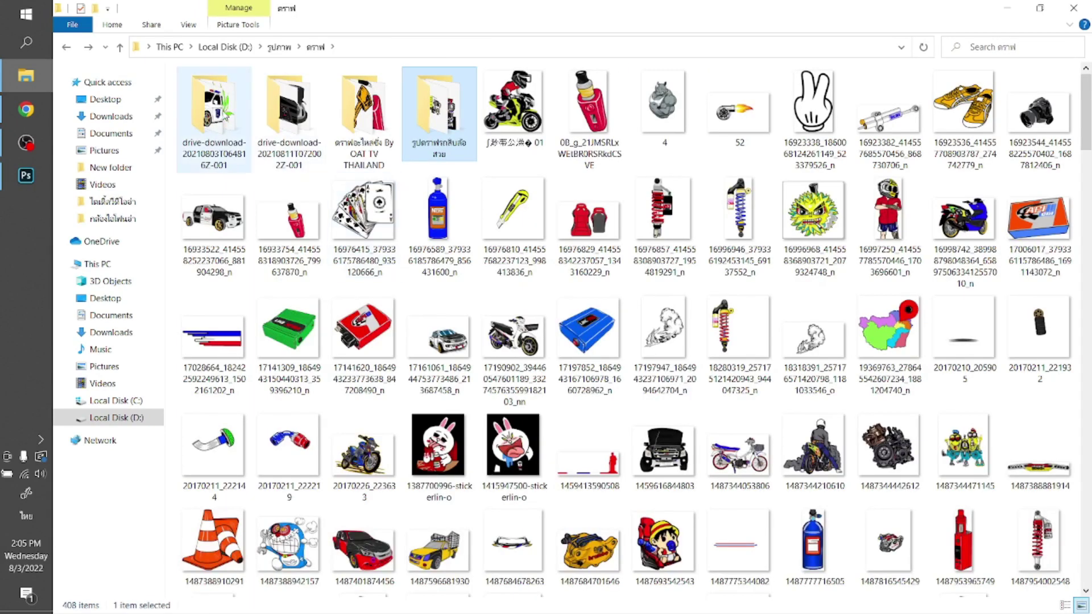
- Go up to รูปภาพ, open งานวาดอ่า and select the ใบกระหอม ตัด leaf image
double_click(214, 114)
scroll(711, 489, down, 1)
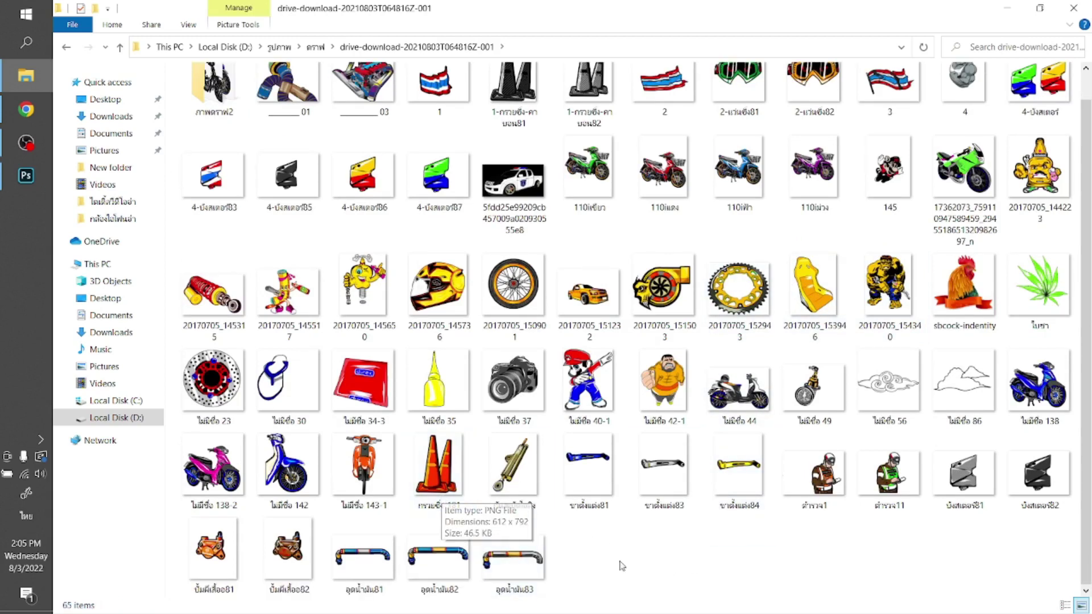
scroll(645, 558, up, 1)
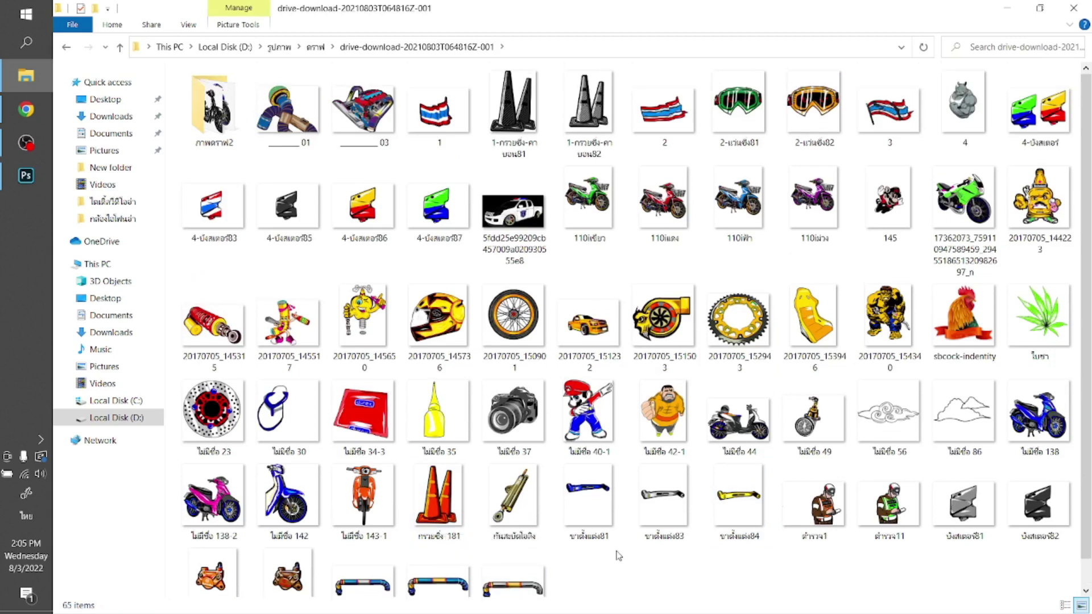
double_click(221, 108)
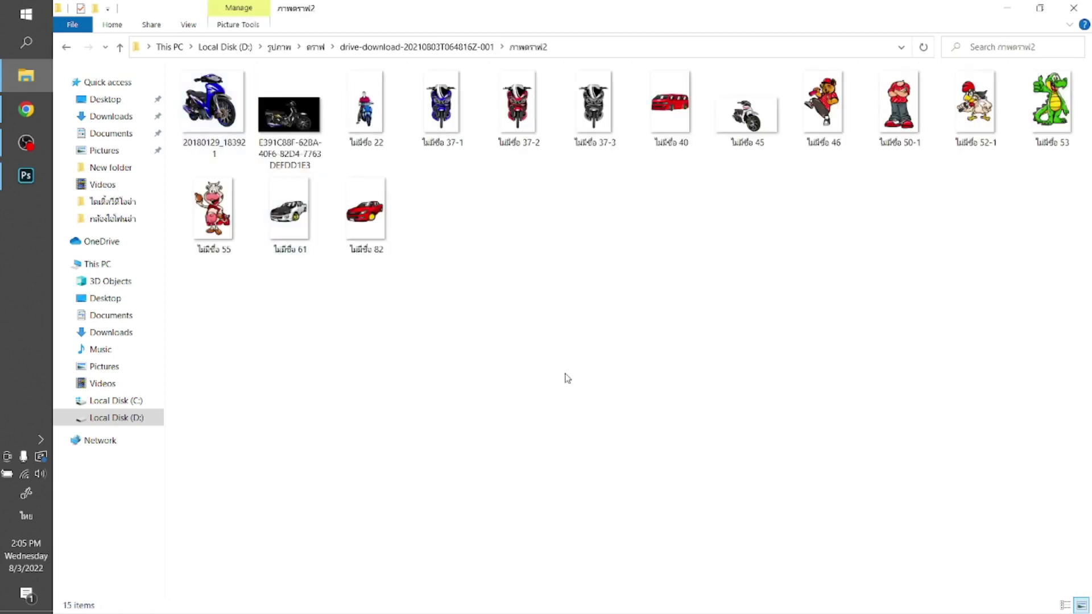
key(alt+Left)
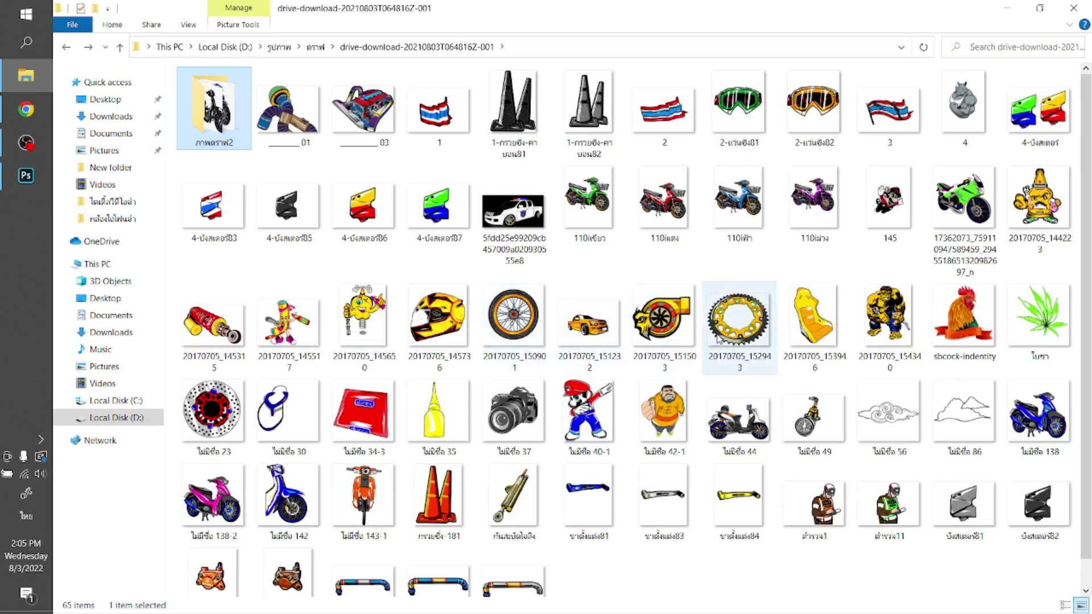
click(26, 176)
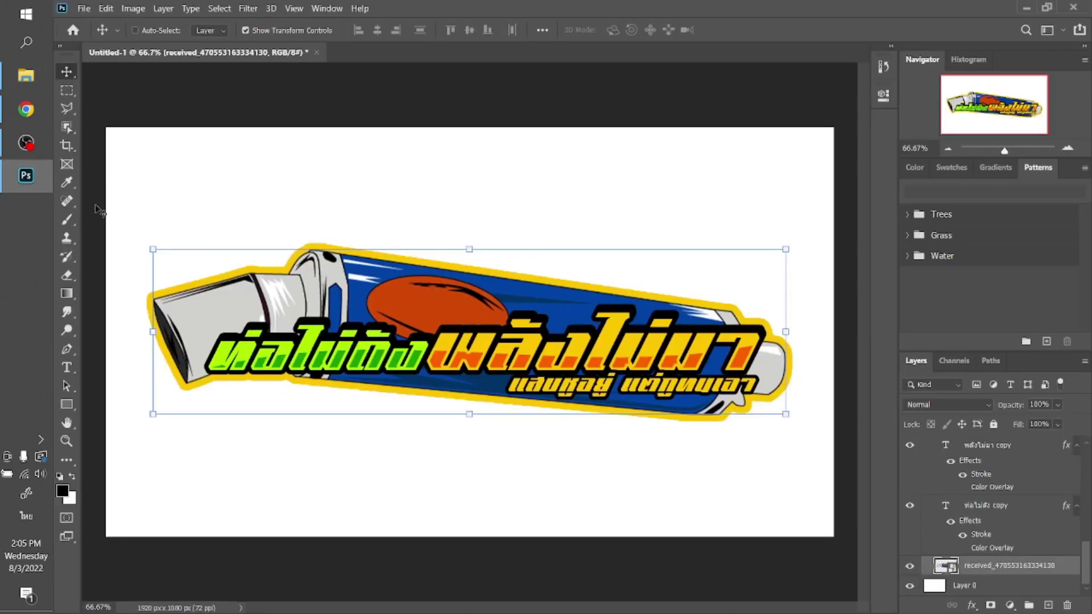
click(28, 85)
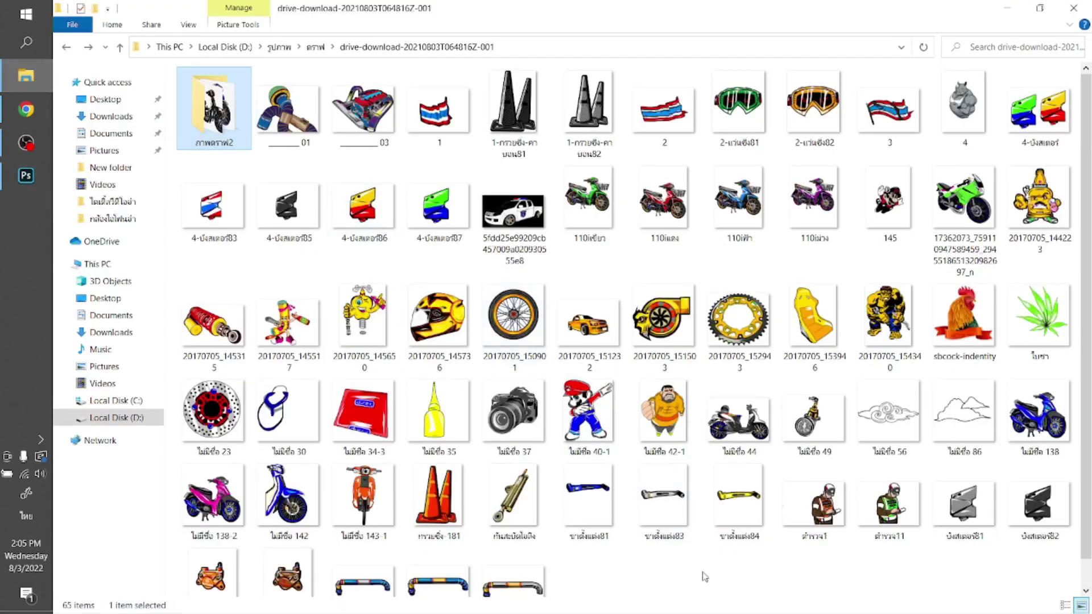
key(alt+Left)
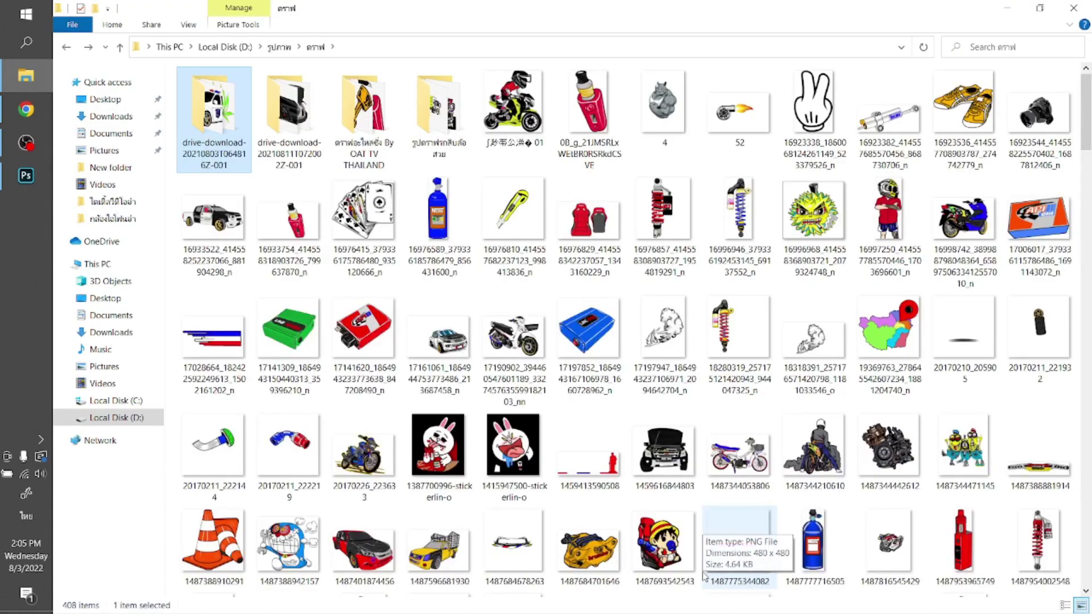
key(alt+Left)
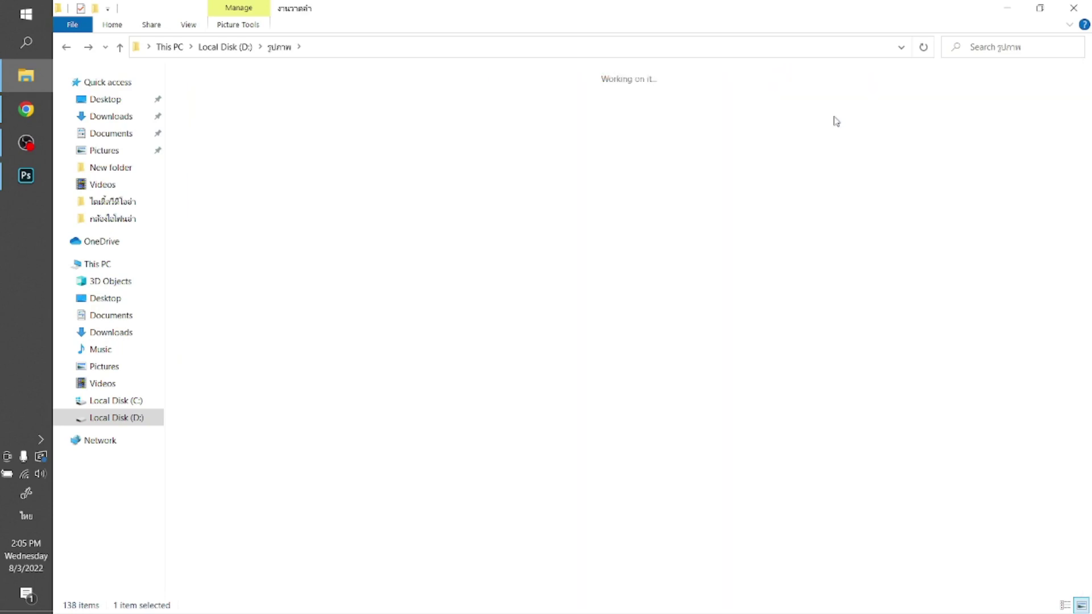
double_click(825, 113)
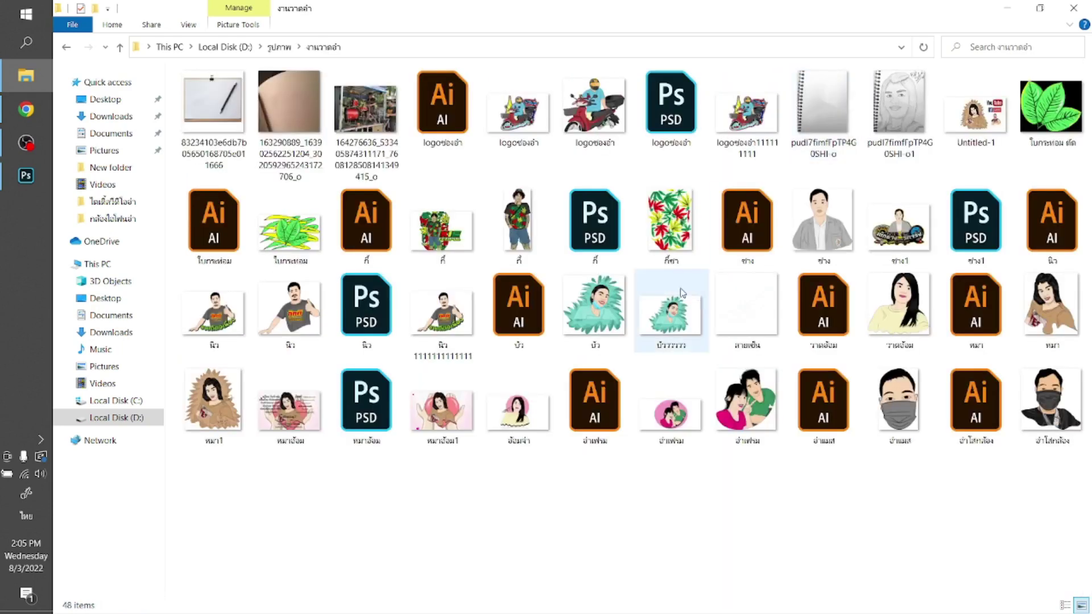
click(1051, 106)
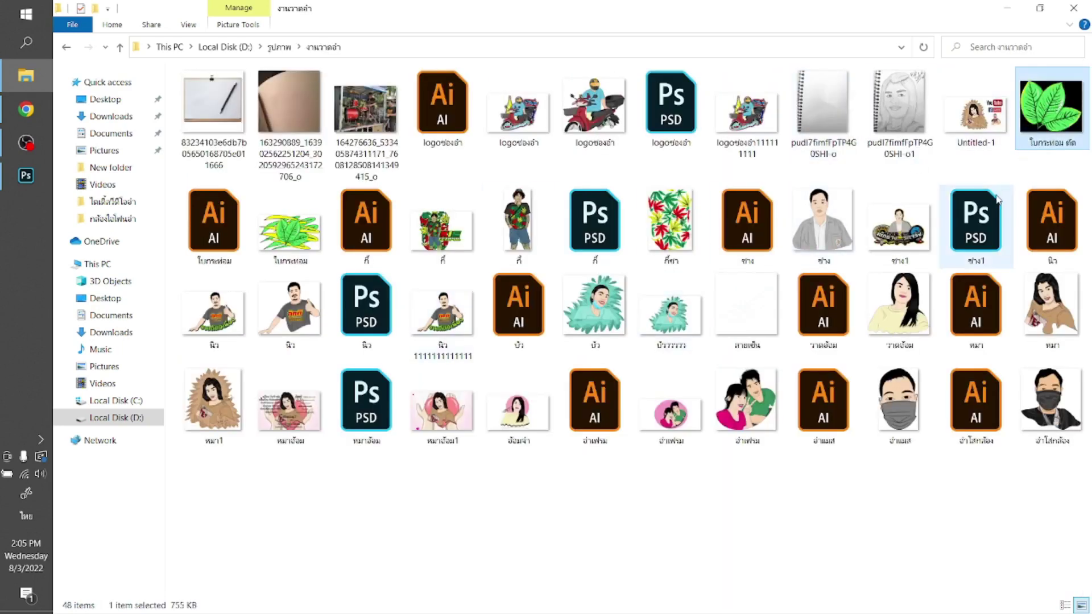
- Place the green leaf cut-out and move it over the banner's upper-left end
drag(1047, 121, 328, 265)
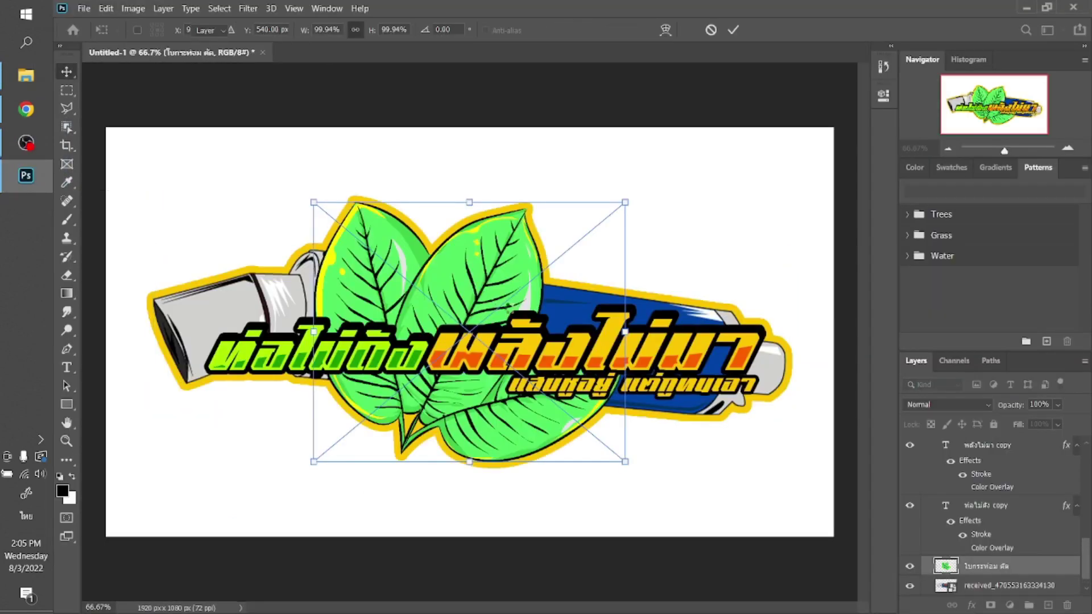
key(Return)
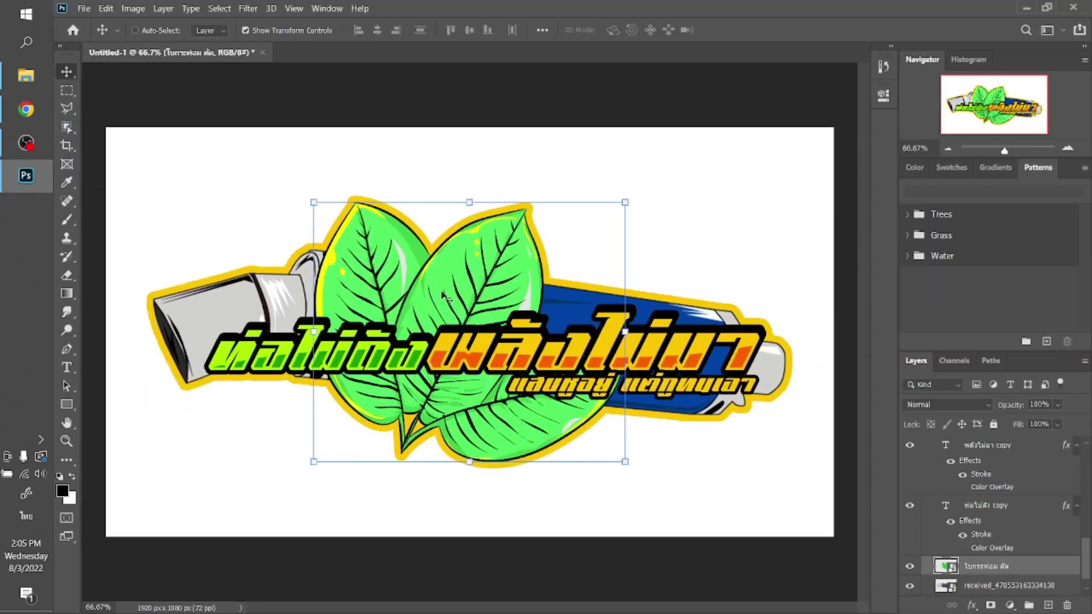
drag(444, 294, 260, 278)
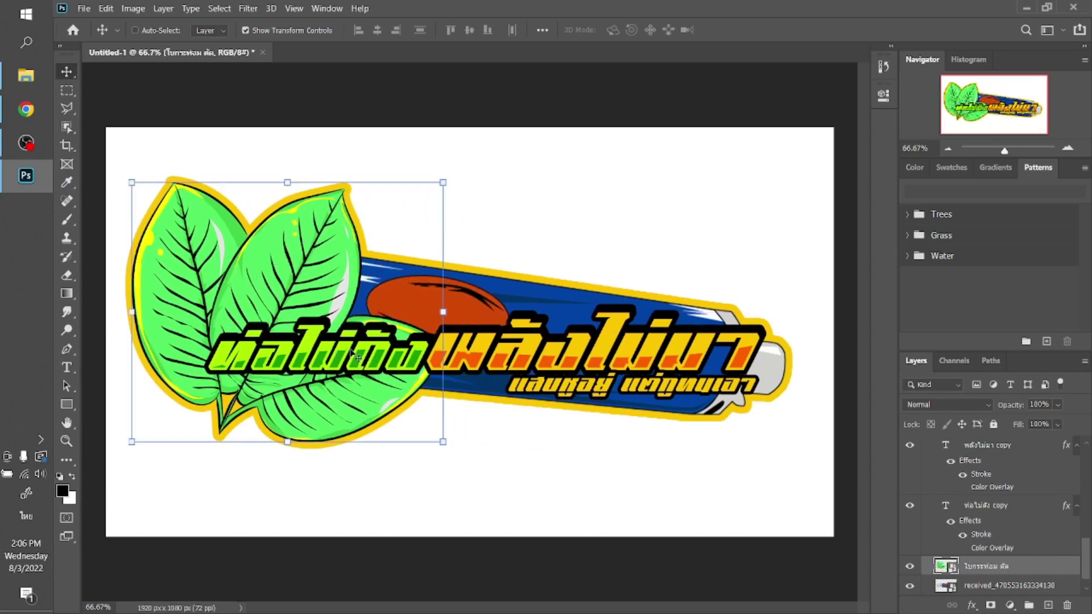
click(982, 588)
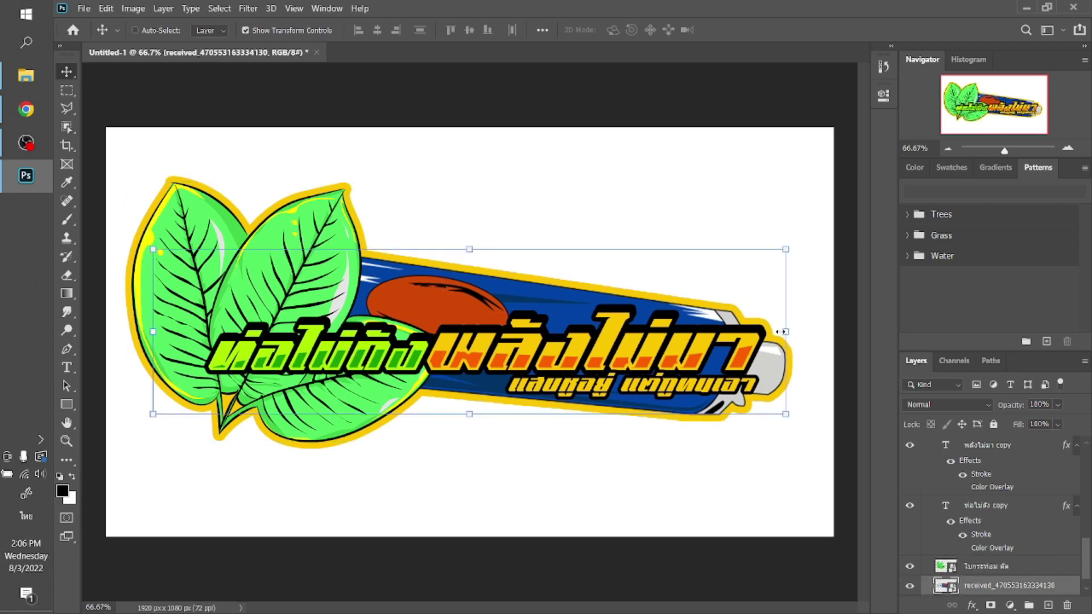
- Flip the blue exhaust pipe horizontally and stretch it wider toward the right
key(ctrl+t)
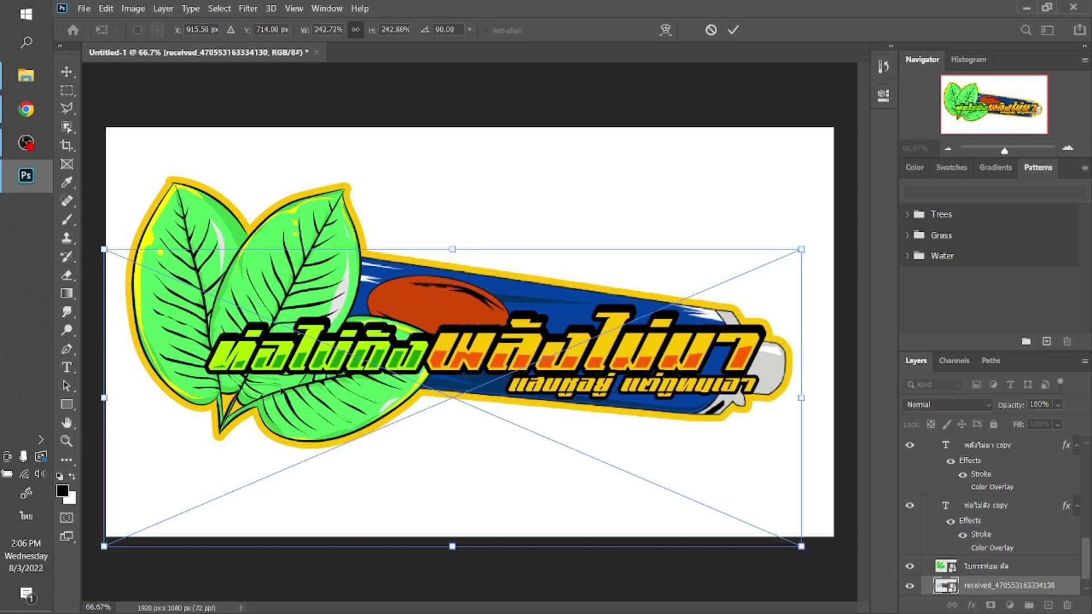
drag(103, 397, 530, 398)
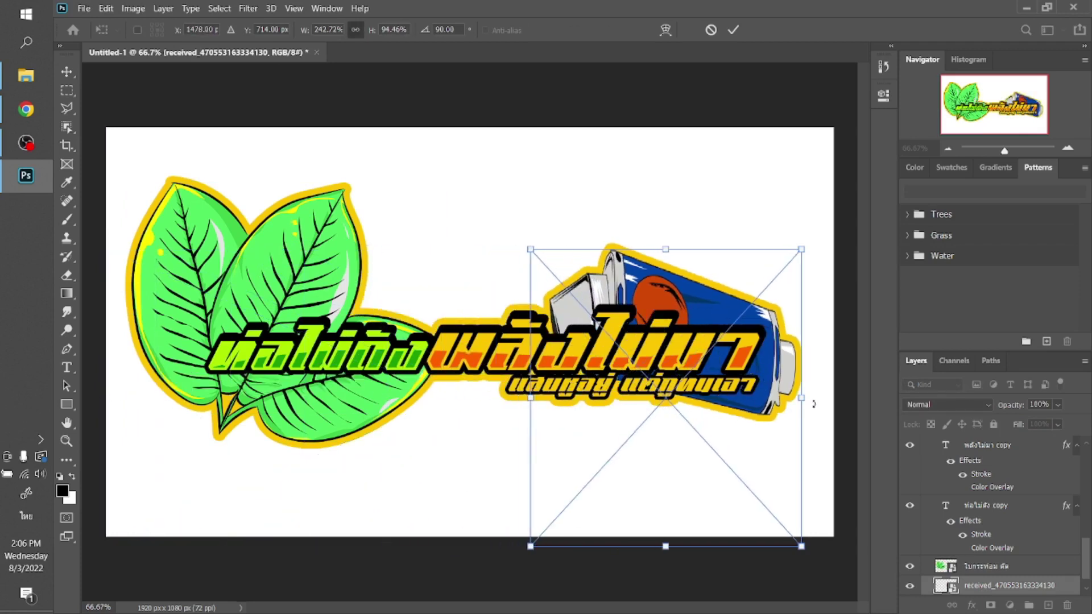
drag(806, 400, 241, 398)
drag(233, 355, 226, 353)
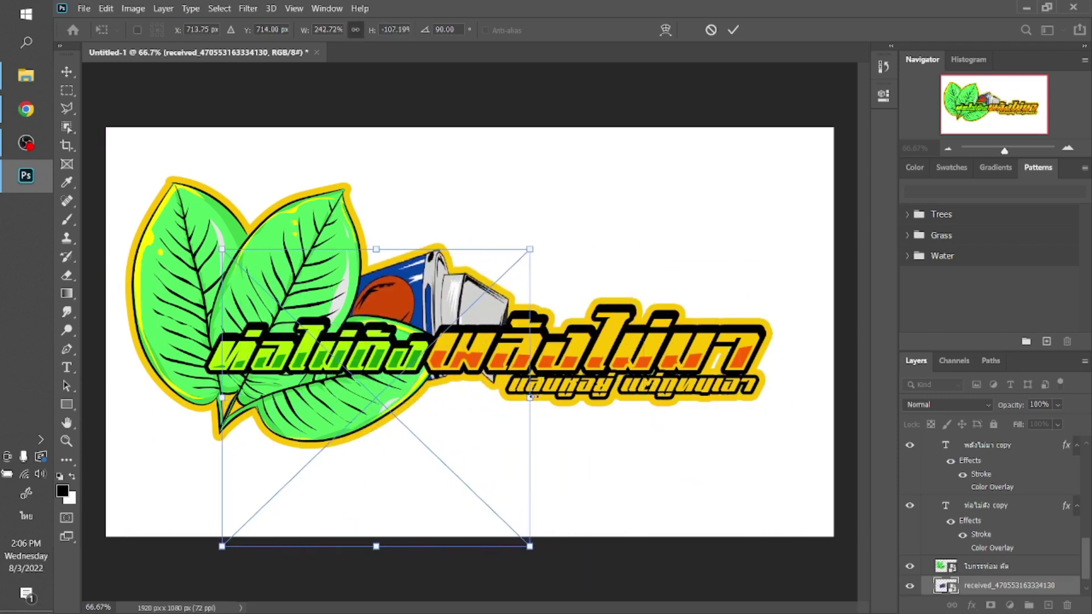
drag(530, 397, 867, 419)
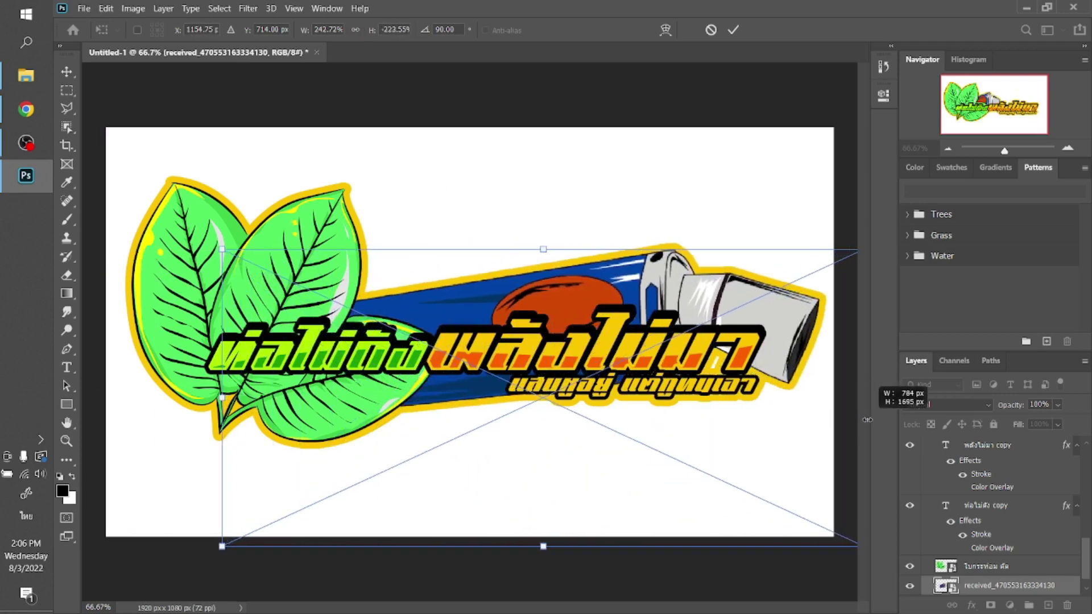
key(Return)
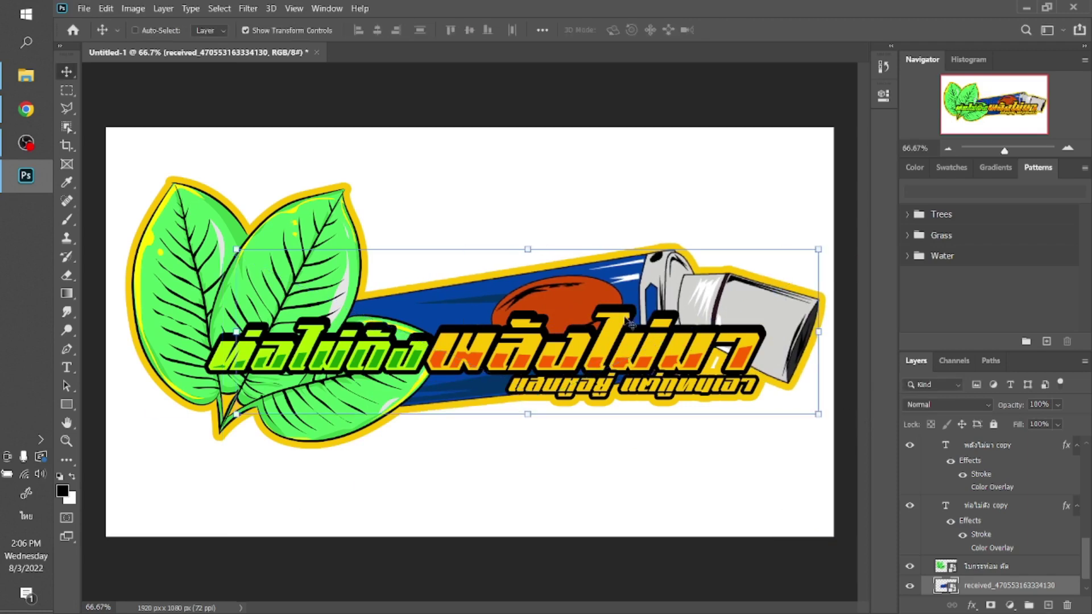
- Lower the exhaust pipe about 72 px behind the title
drag(634, 282, 634, 310)
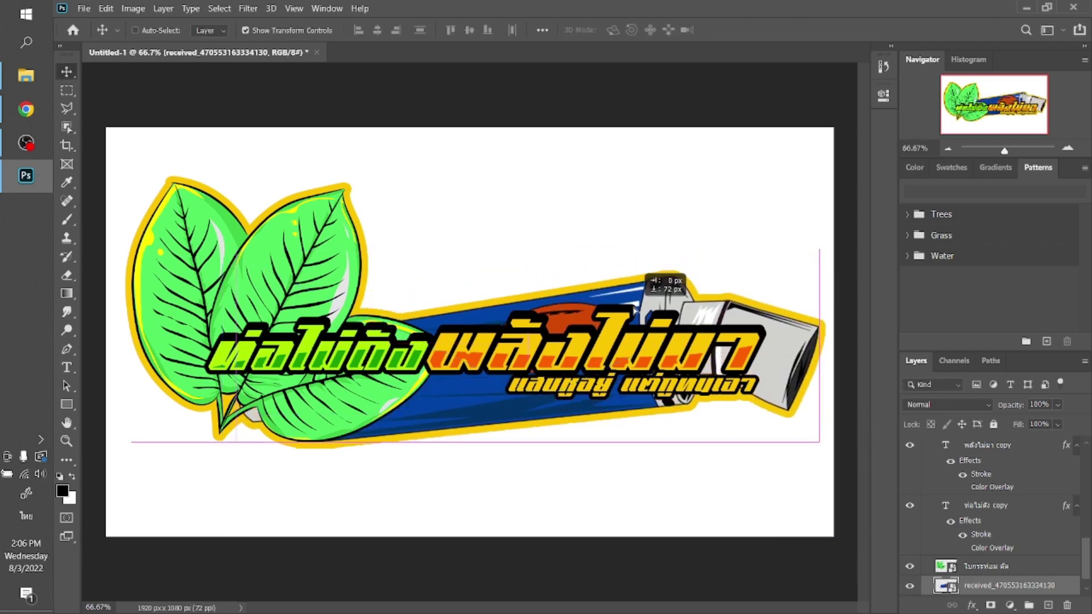
drag(633, 310, 632, 312)
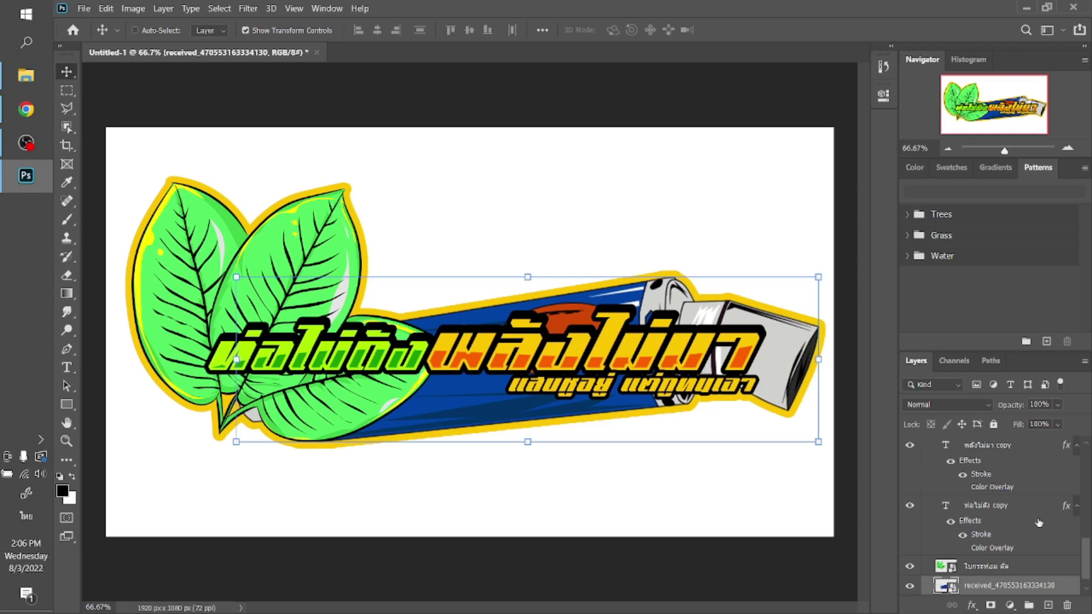
scroll(1039, 522, up, 5)
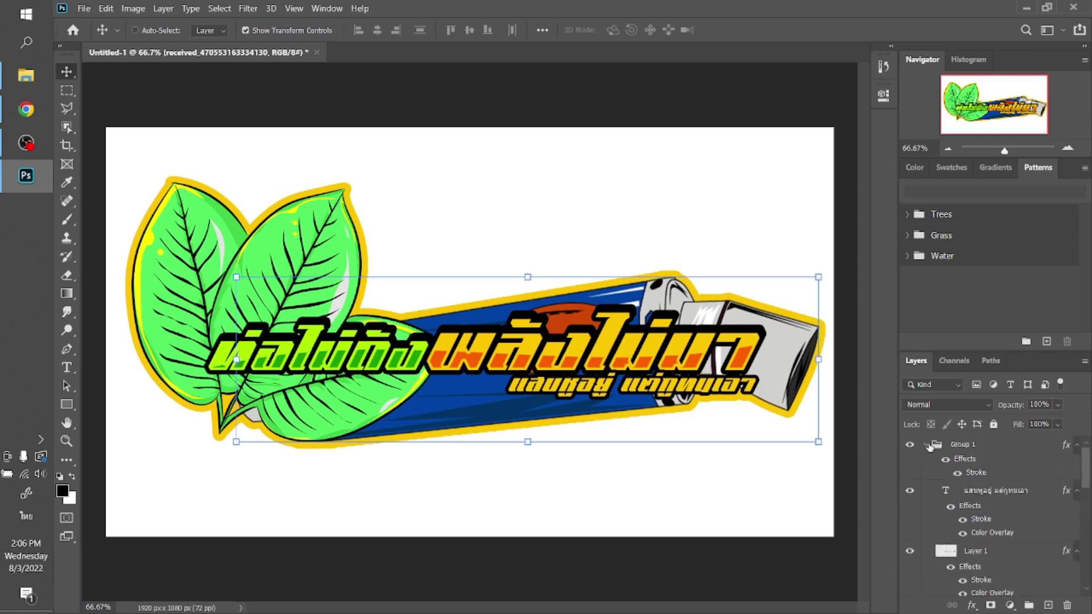
- Save the logo group to the Desktop as a JPEG at maximum quality 12
click(929, 446)
key(ctrl)
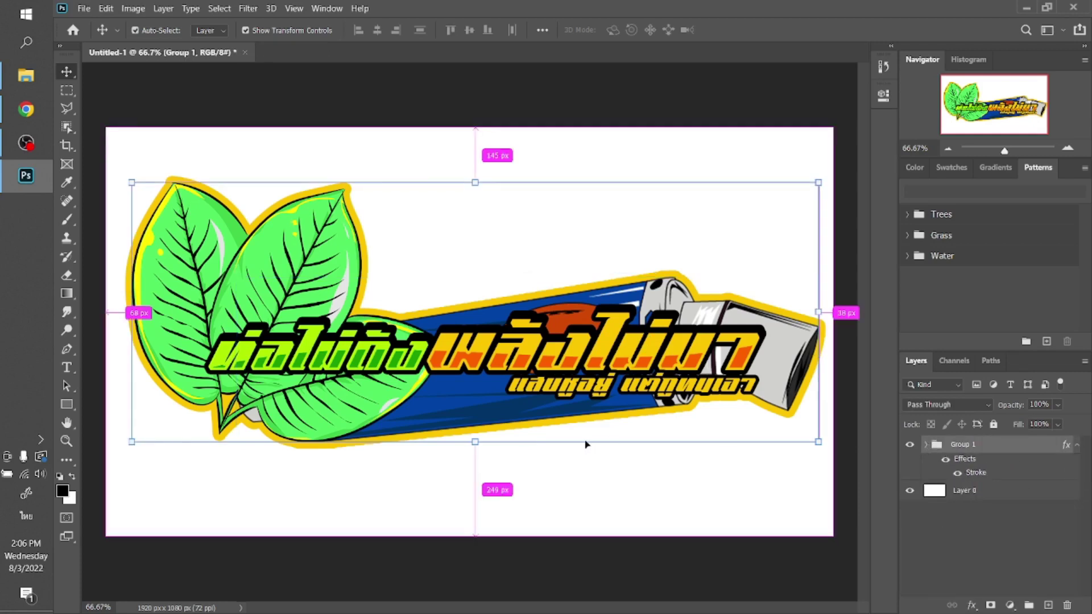
key(ctrl+s)
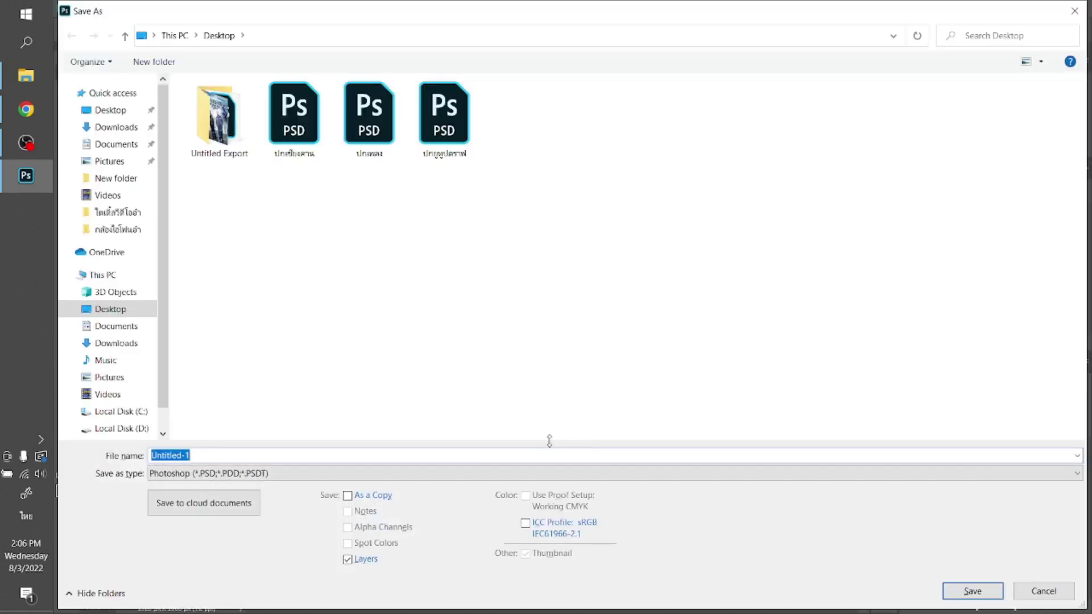
text(ปกไม่ดัง พลังไม่มา)
click(363, 471)
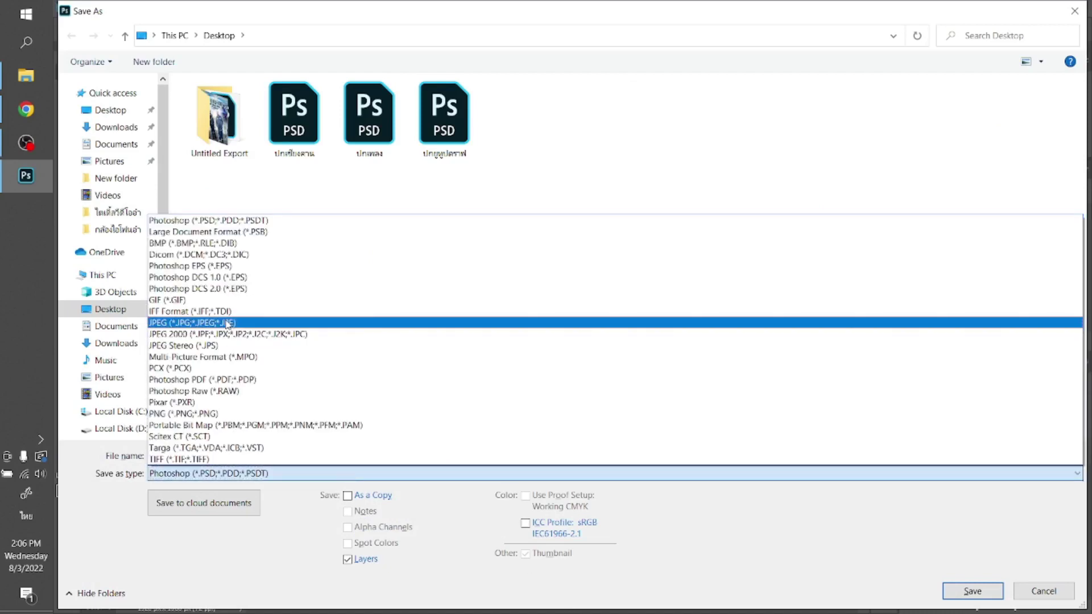
click(310, 322)
key(Return)
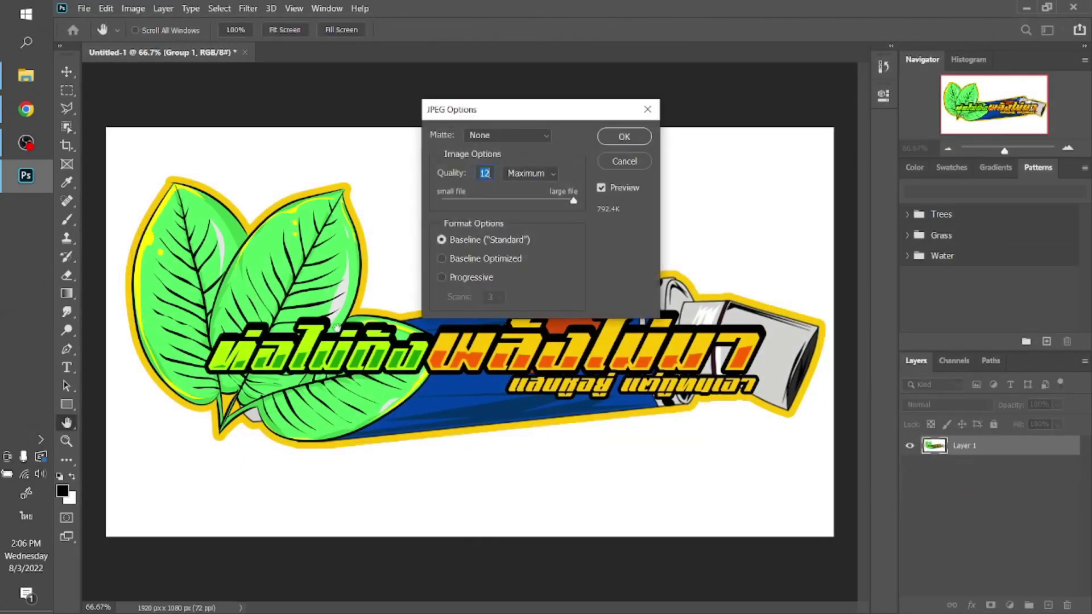
key(Return)
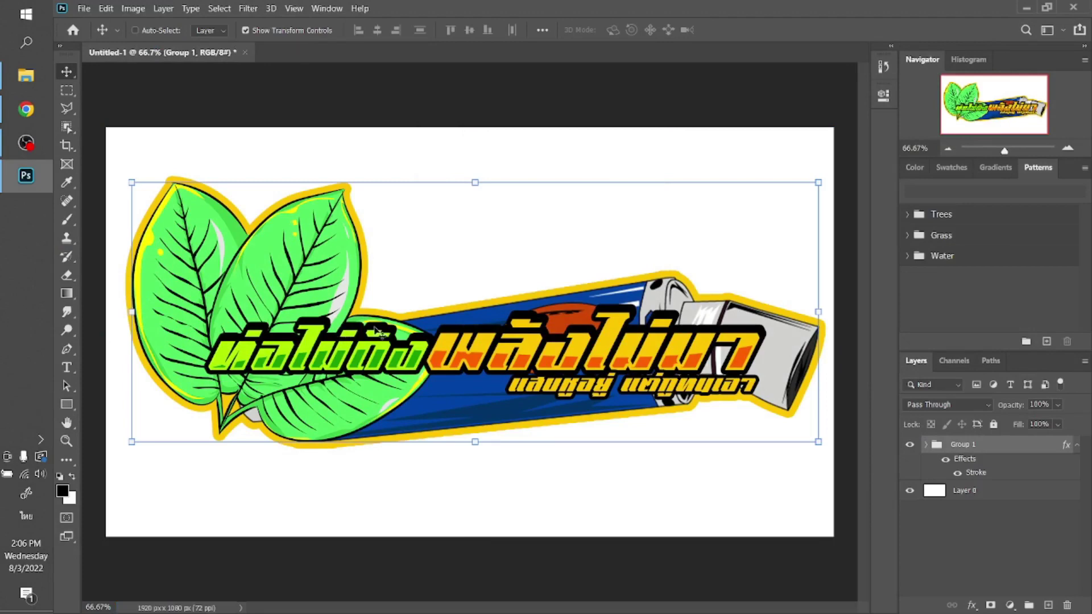
- Open the saved logo JPEG from the Desktop in Windows Photos
click(1020, 9)
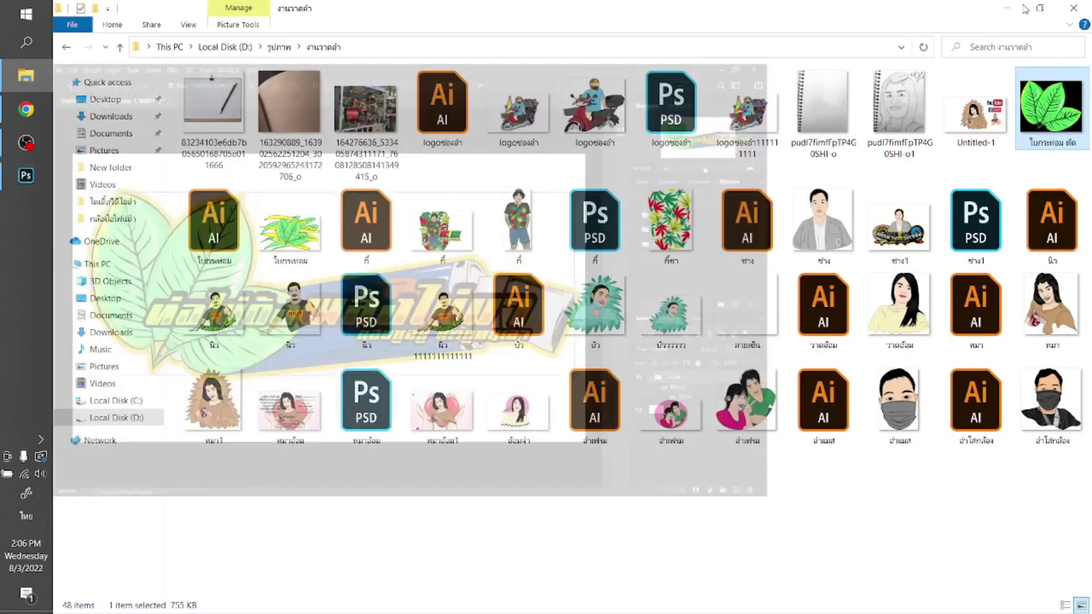
click(1006, 8)
click(167, 257)
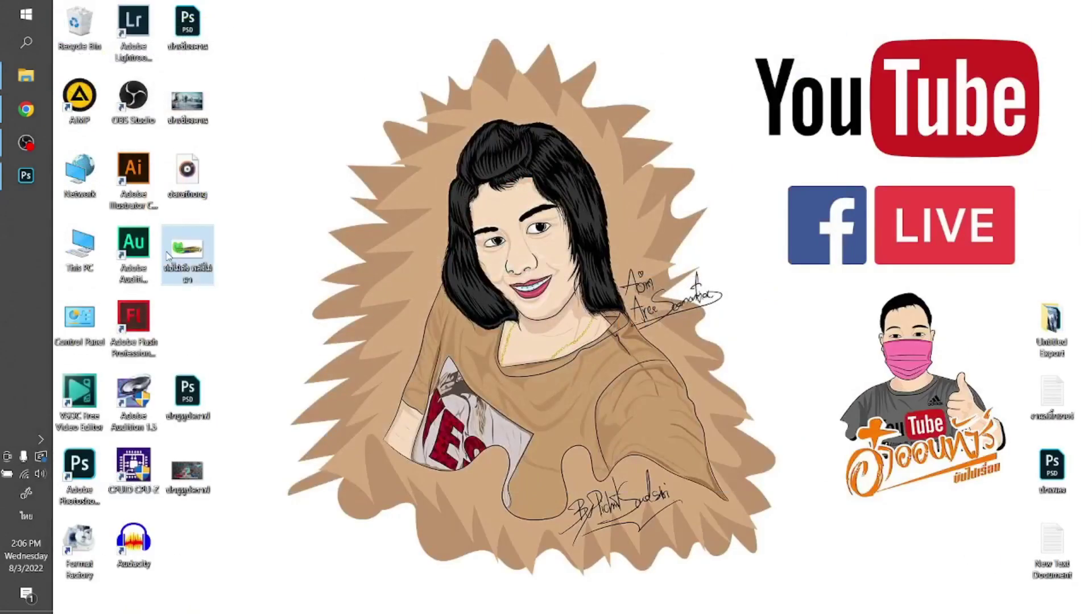
double_click(167, 256)
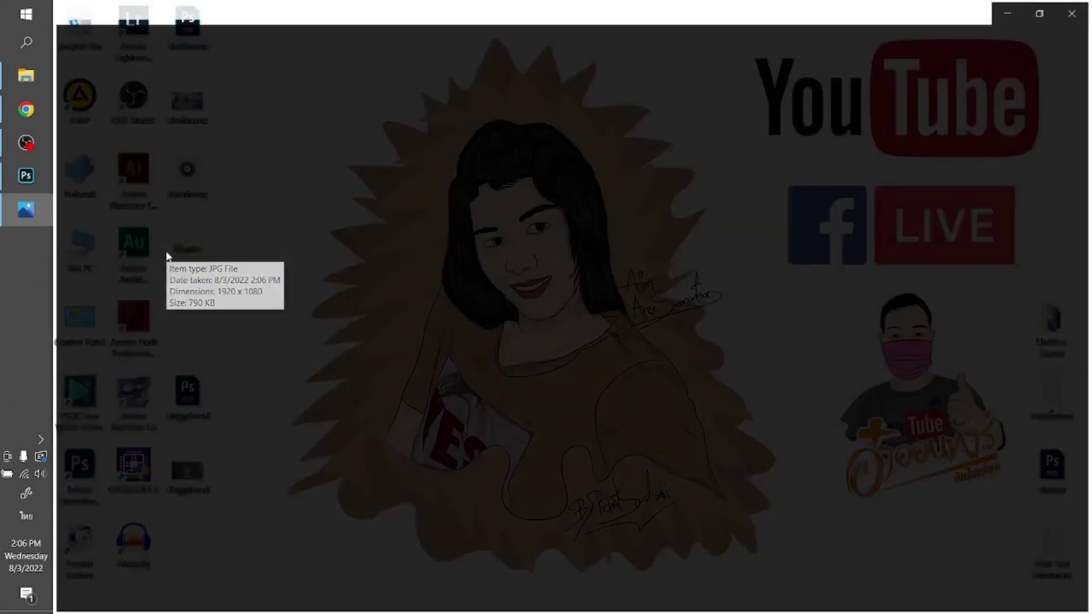